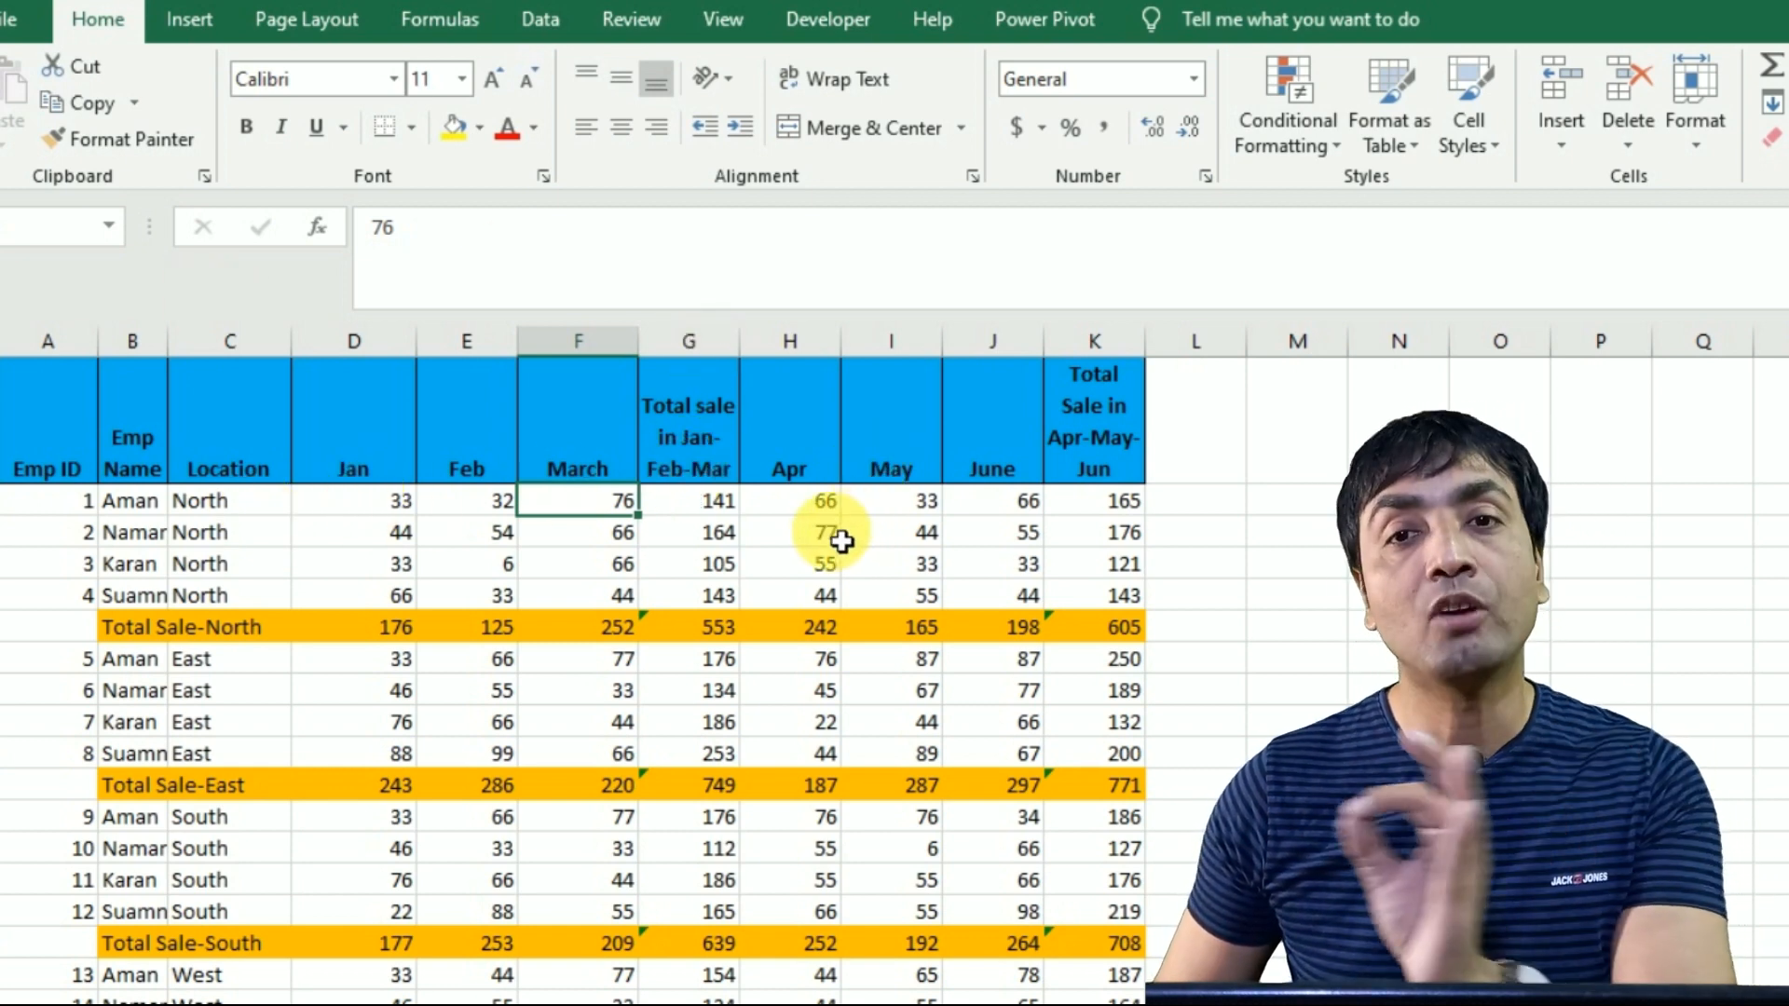
Check the formulas behind the Jan-Feb-Mar and Apr-May-Jun totals and the monthly values in the first employee rows.
double_click(697, 503)
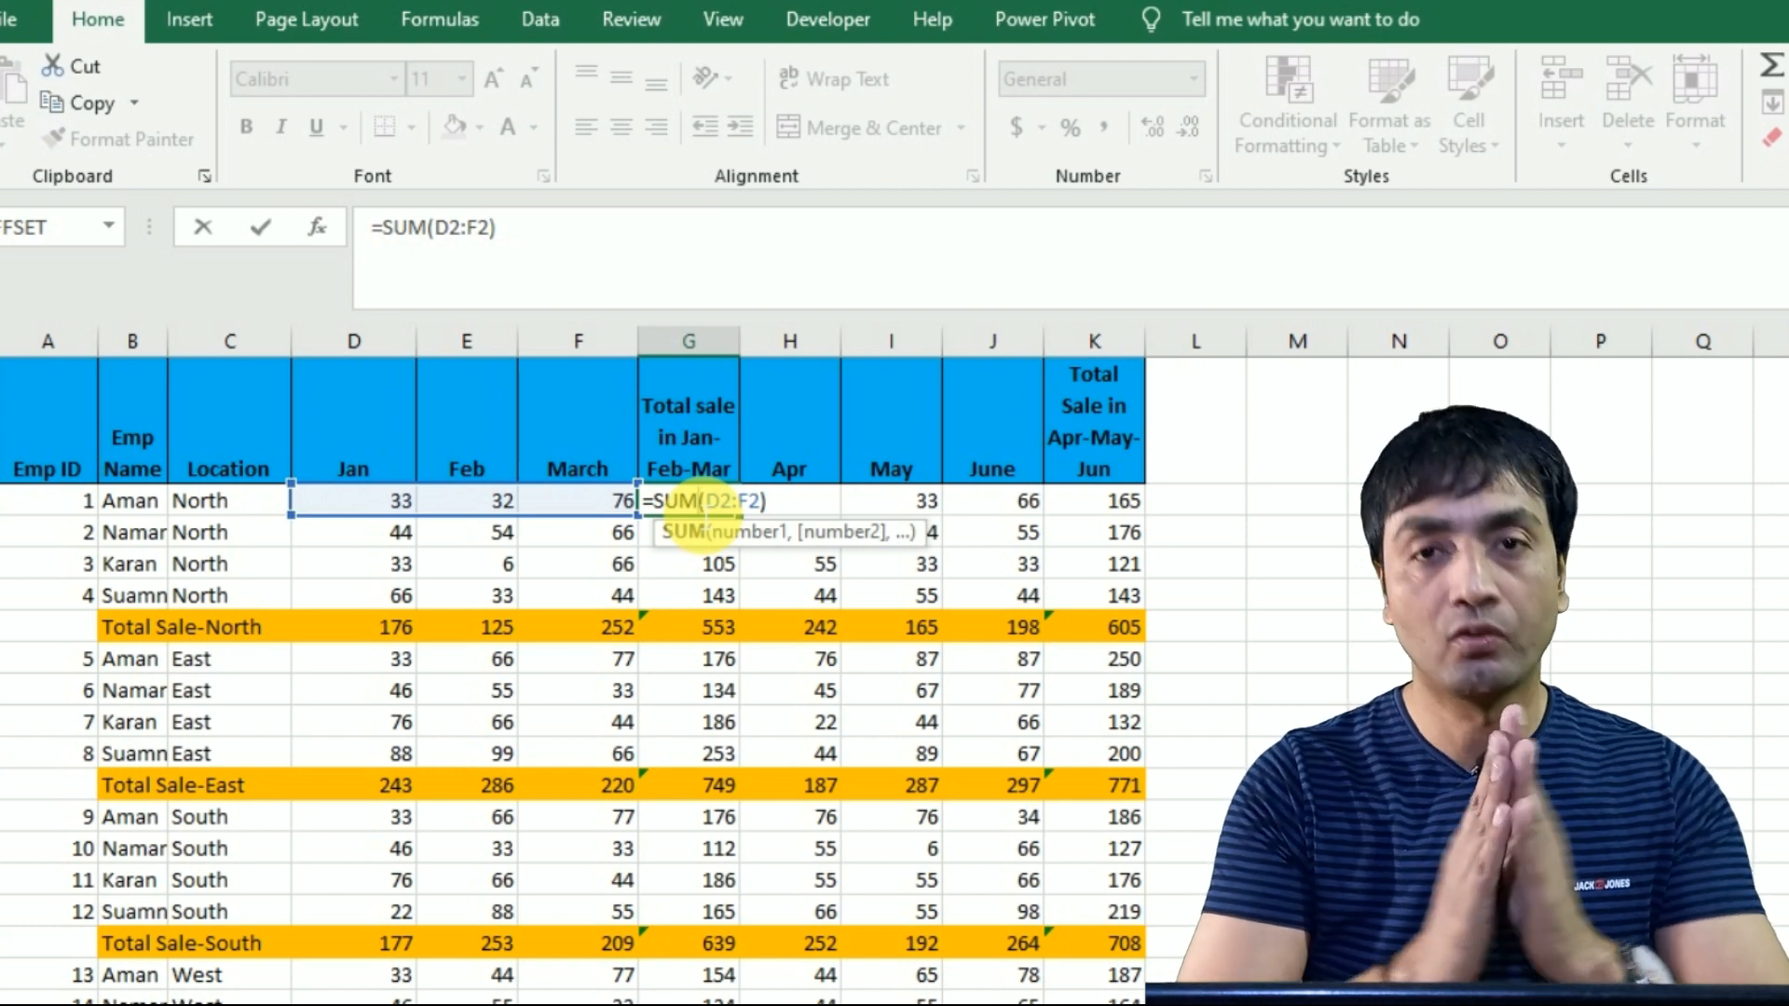
key("Escape")
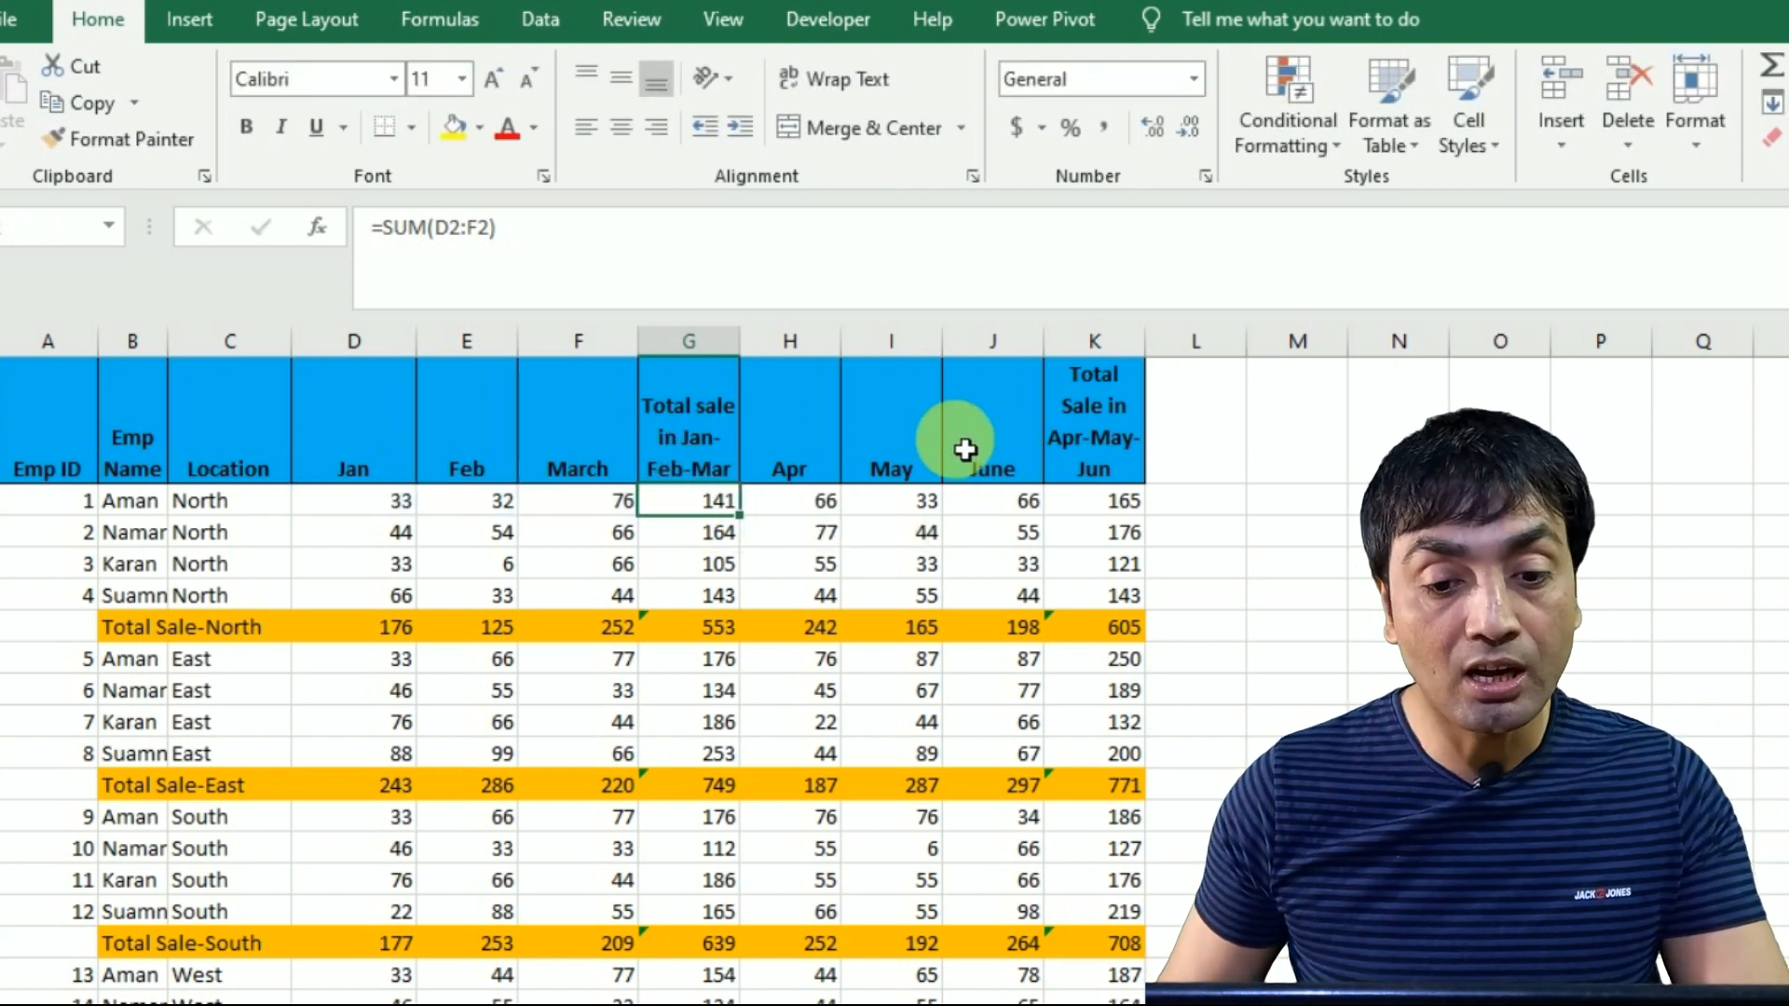
left_click(1105, 513)
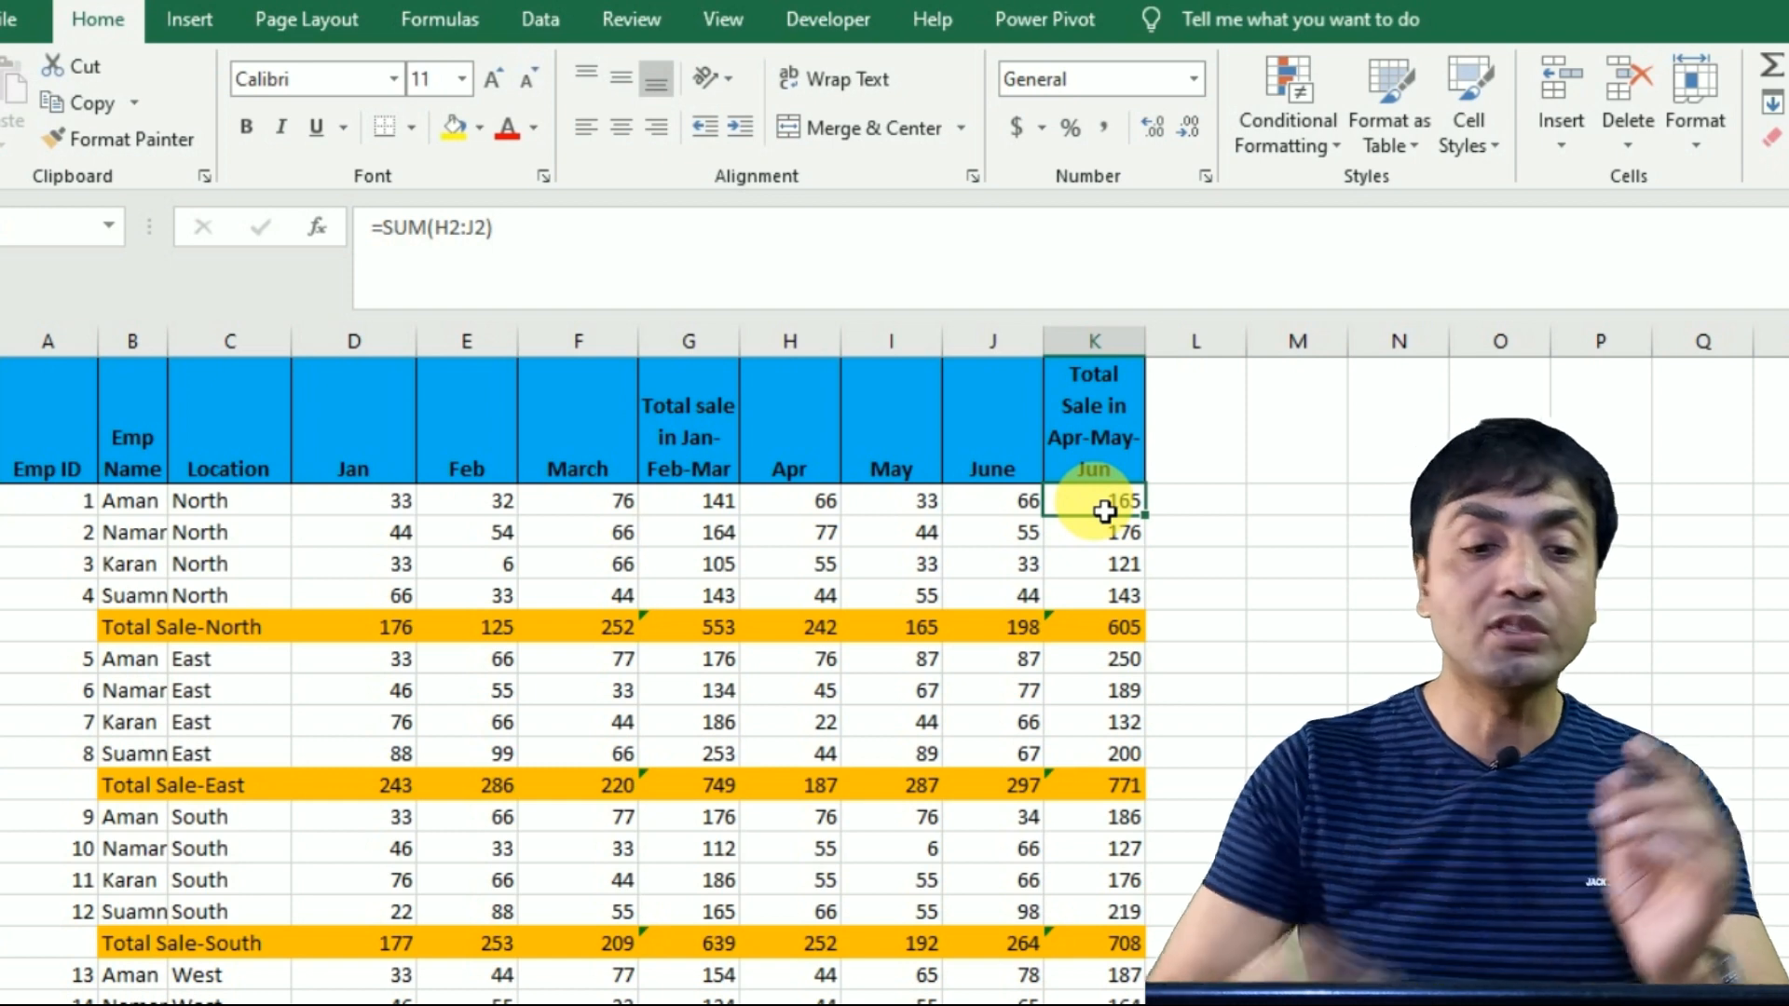
left_click(396, 503)
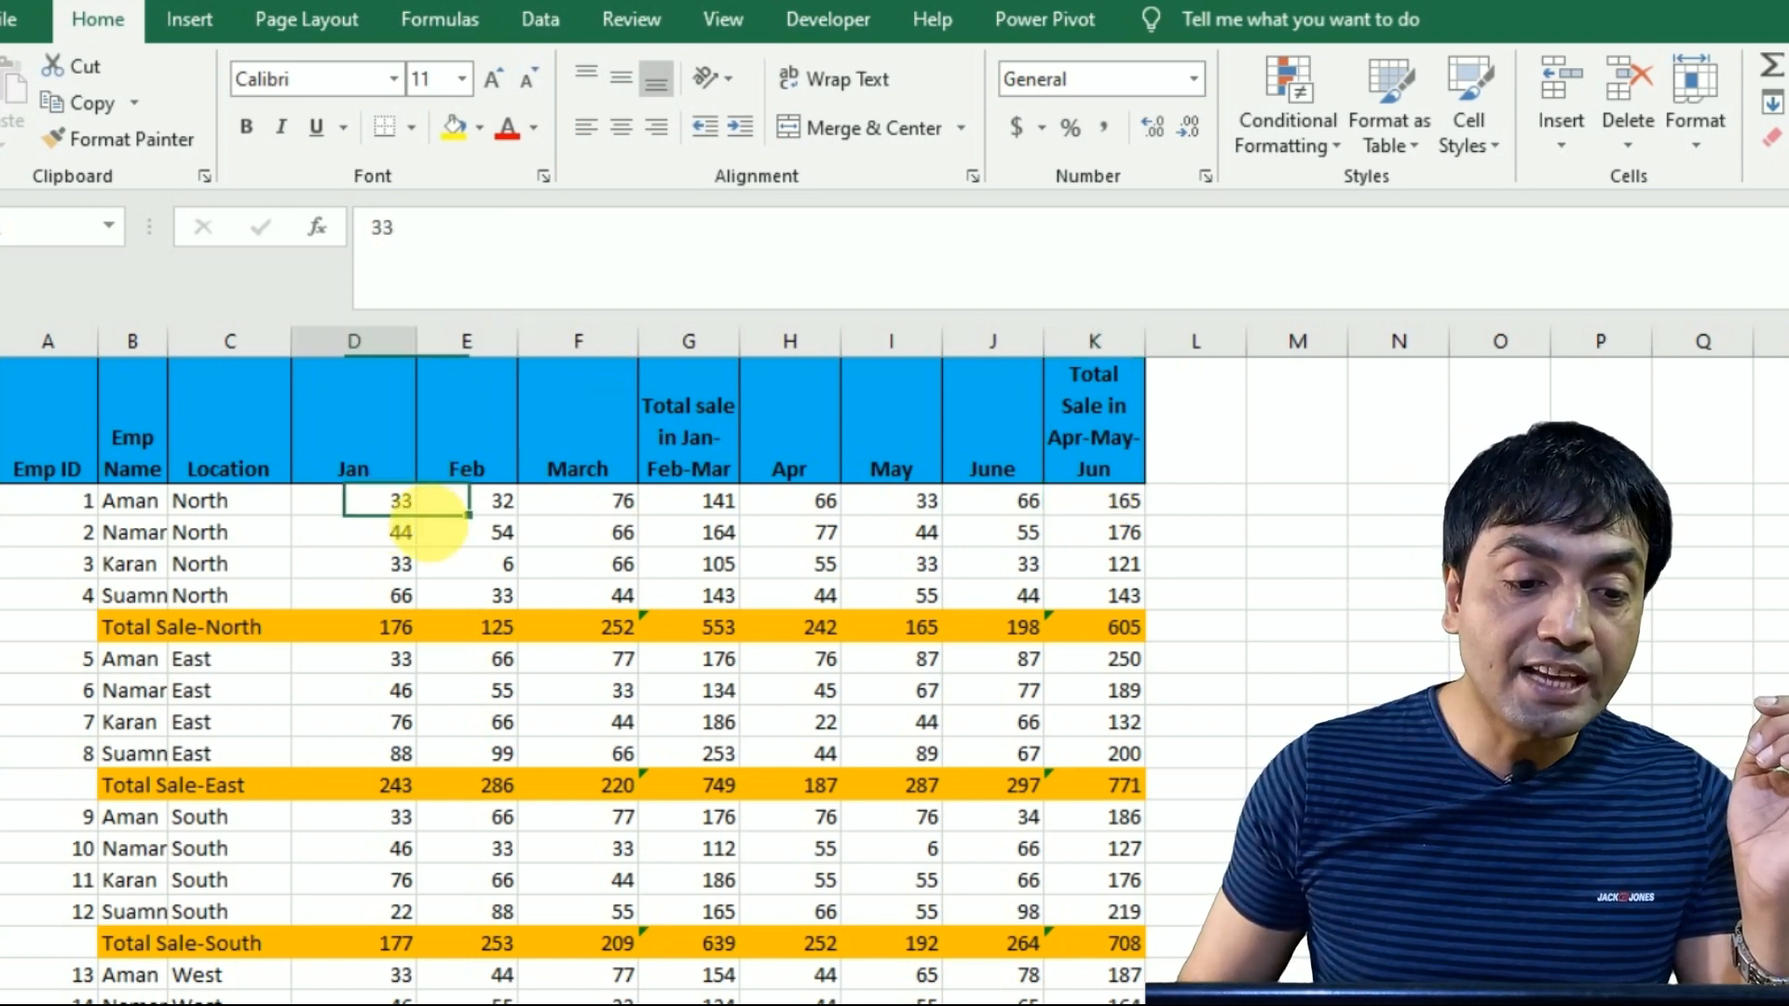
left_click(479, 532)
left_click(571, 506)
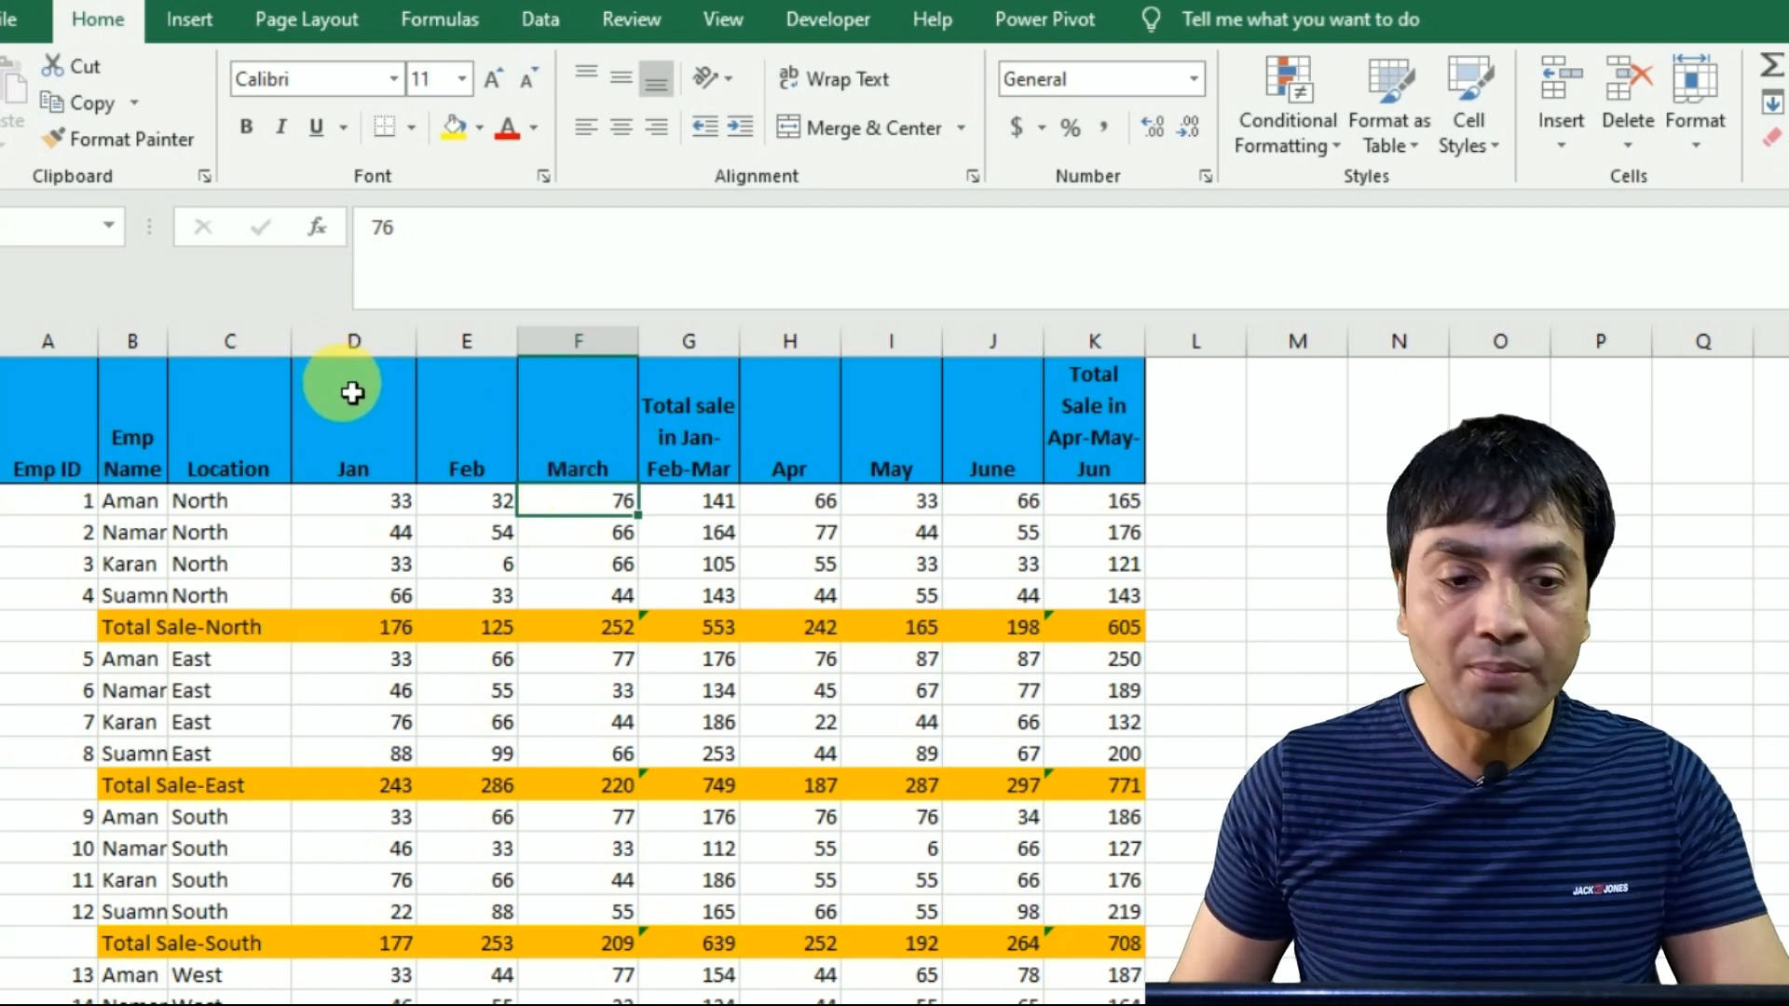
Group the Jan to March columns (D:F) and, separately, the Apr to June columns (H:J).
left_click(356, 347)
left_click_drag(356, 352, 587, 339)
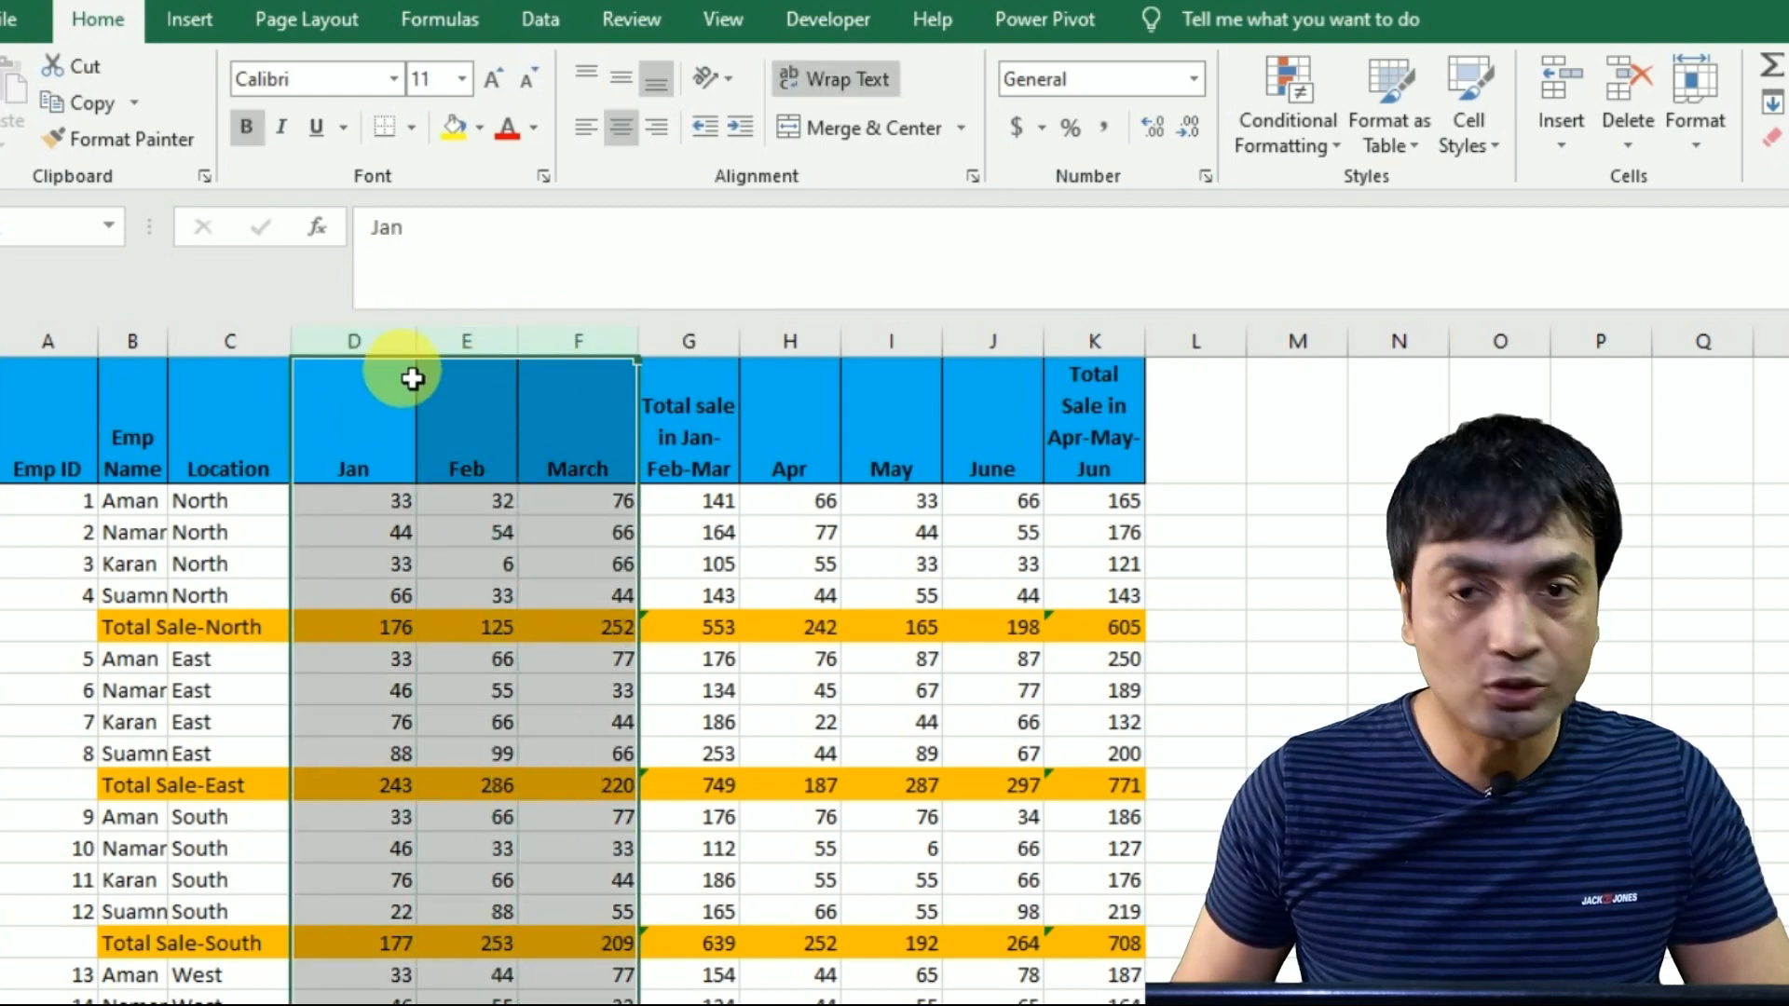
left_click(540, 19)
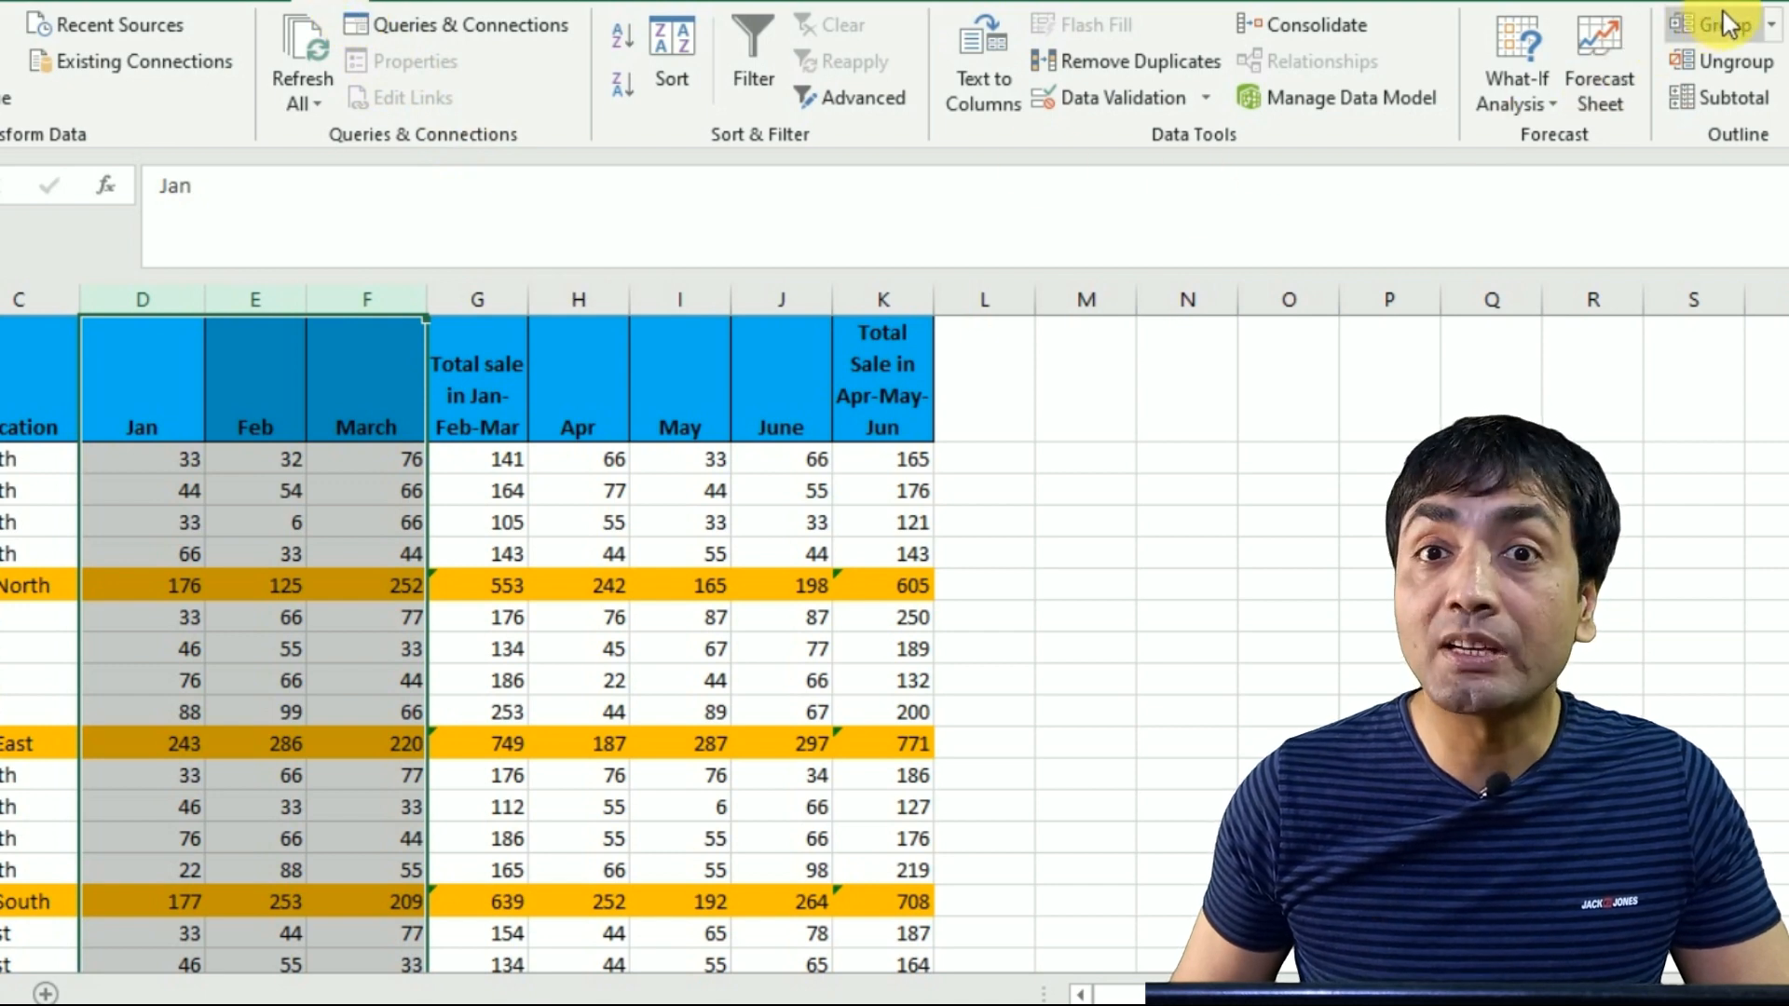
left_click(1770, 25)
left_click(1736, 74)
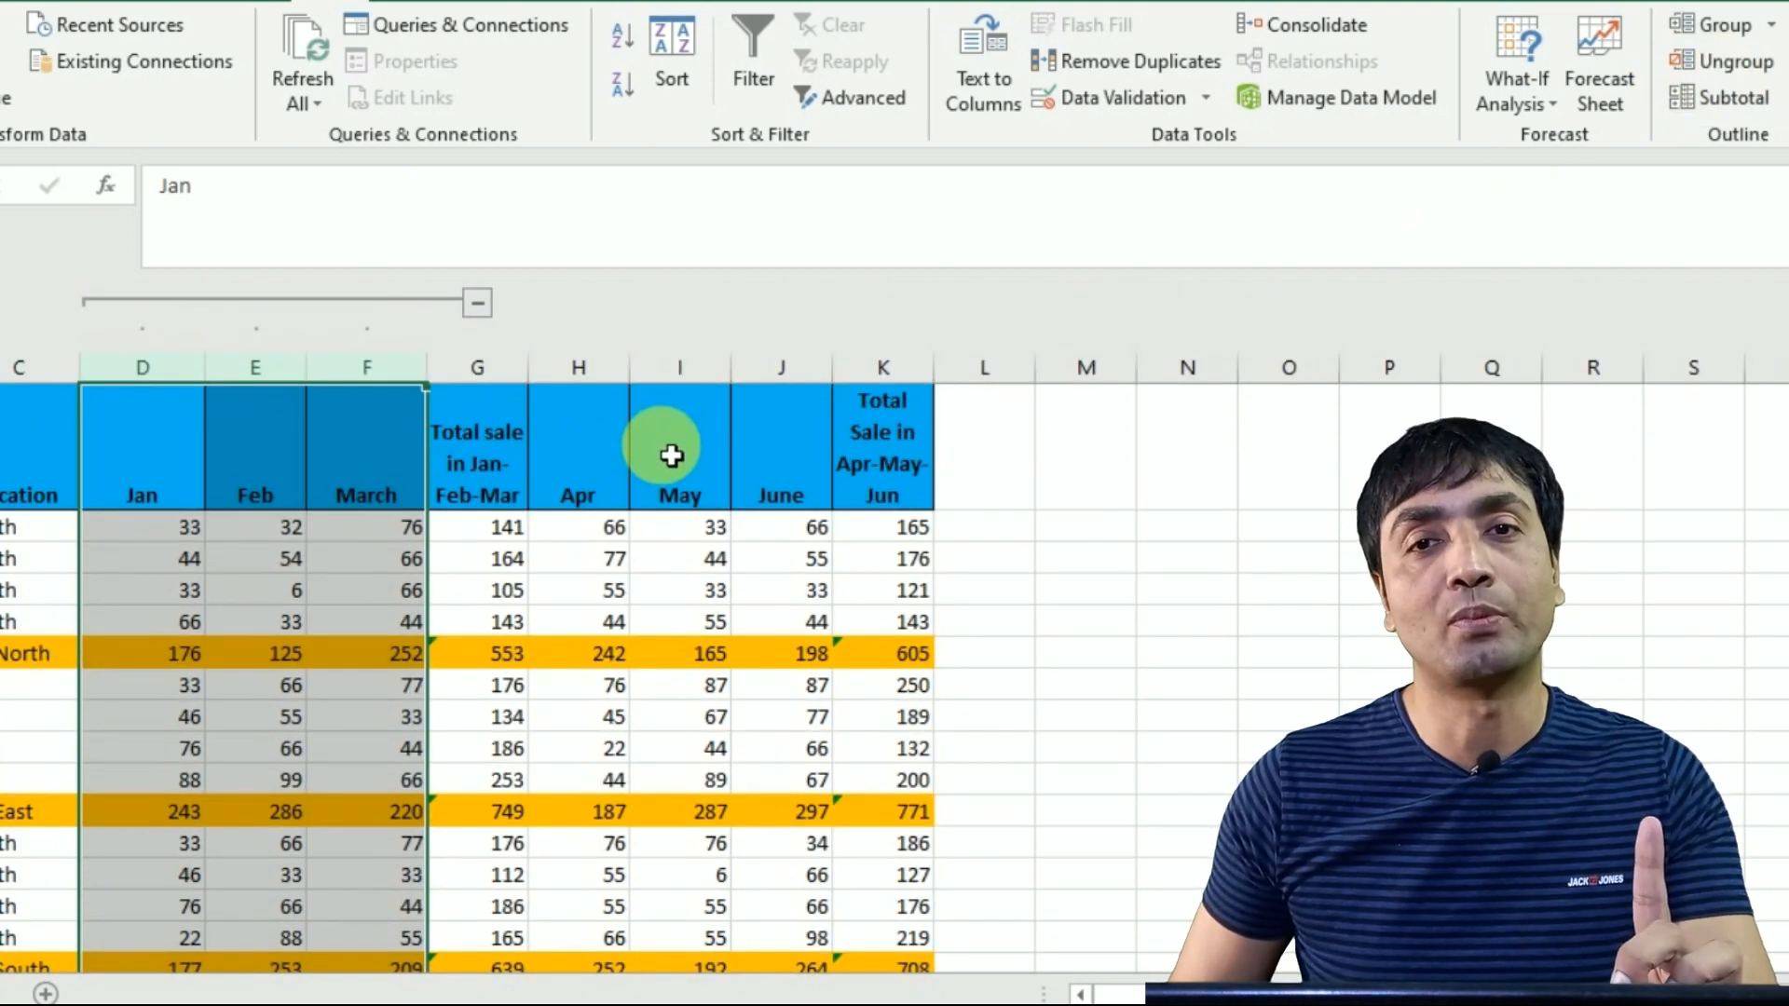
left_click_drag(579, 370, 786, 375)
left_click(1726, 35)
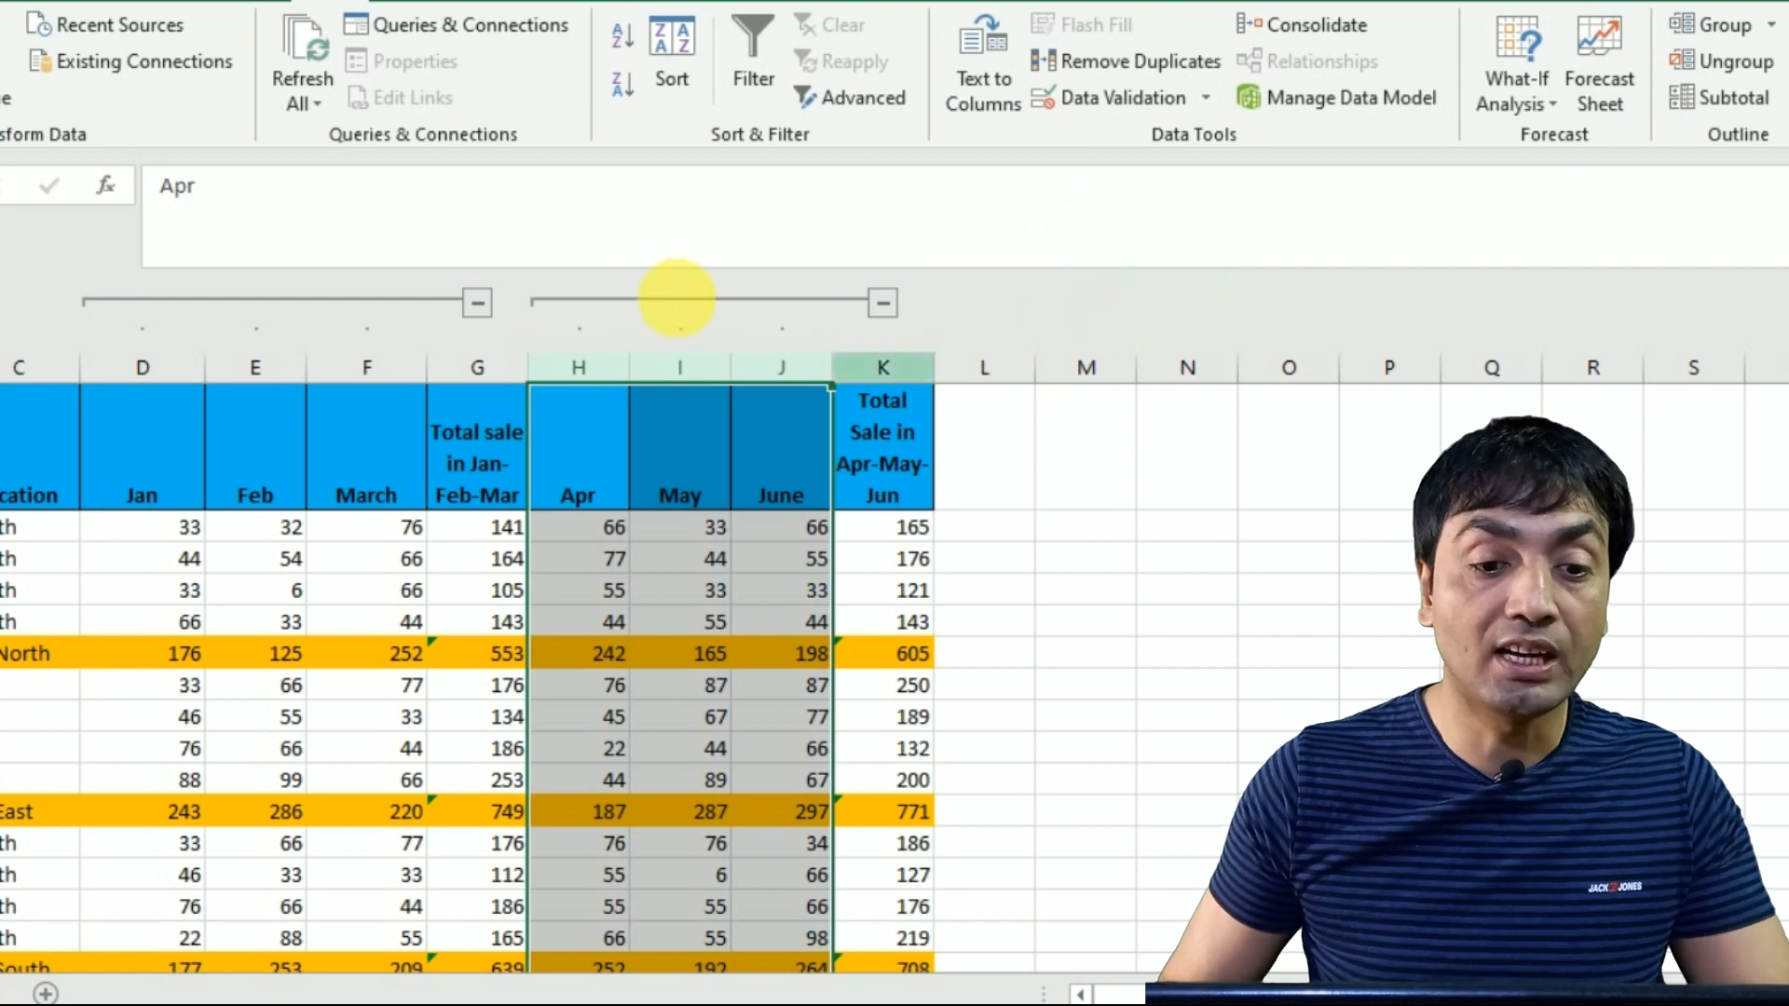
Collapse, expand and collapse again the Jan–March and Apr–June column groups so only the quarterly totals show.
left_click(478, 303)
left_click(534, 303)
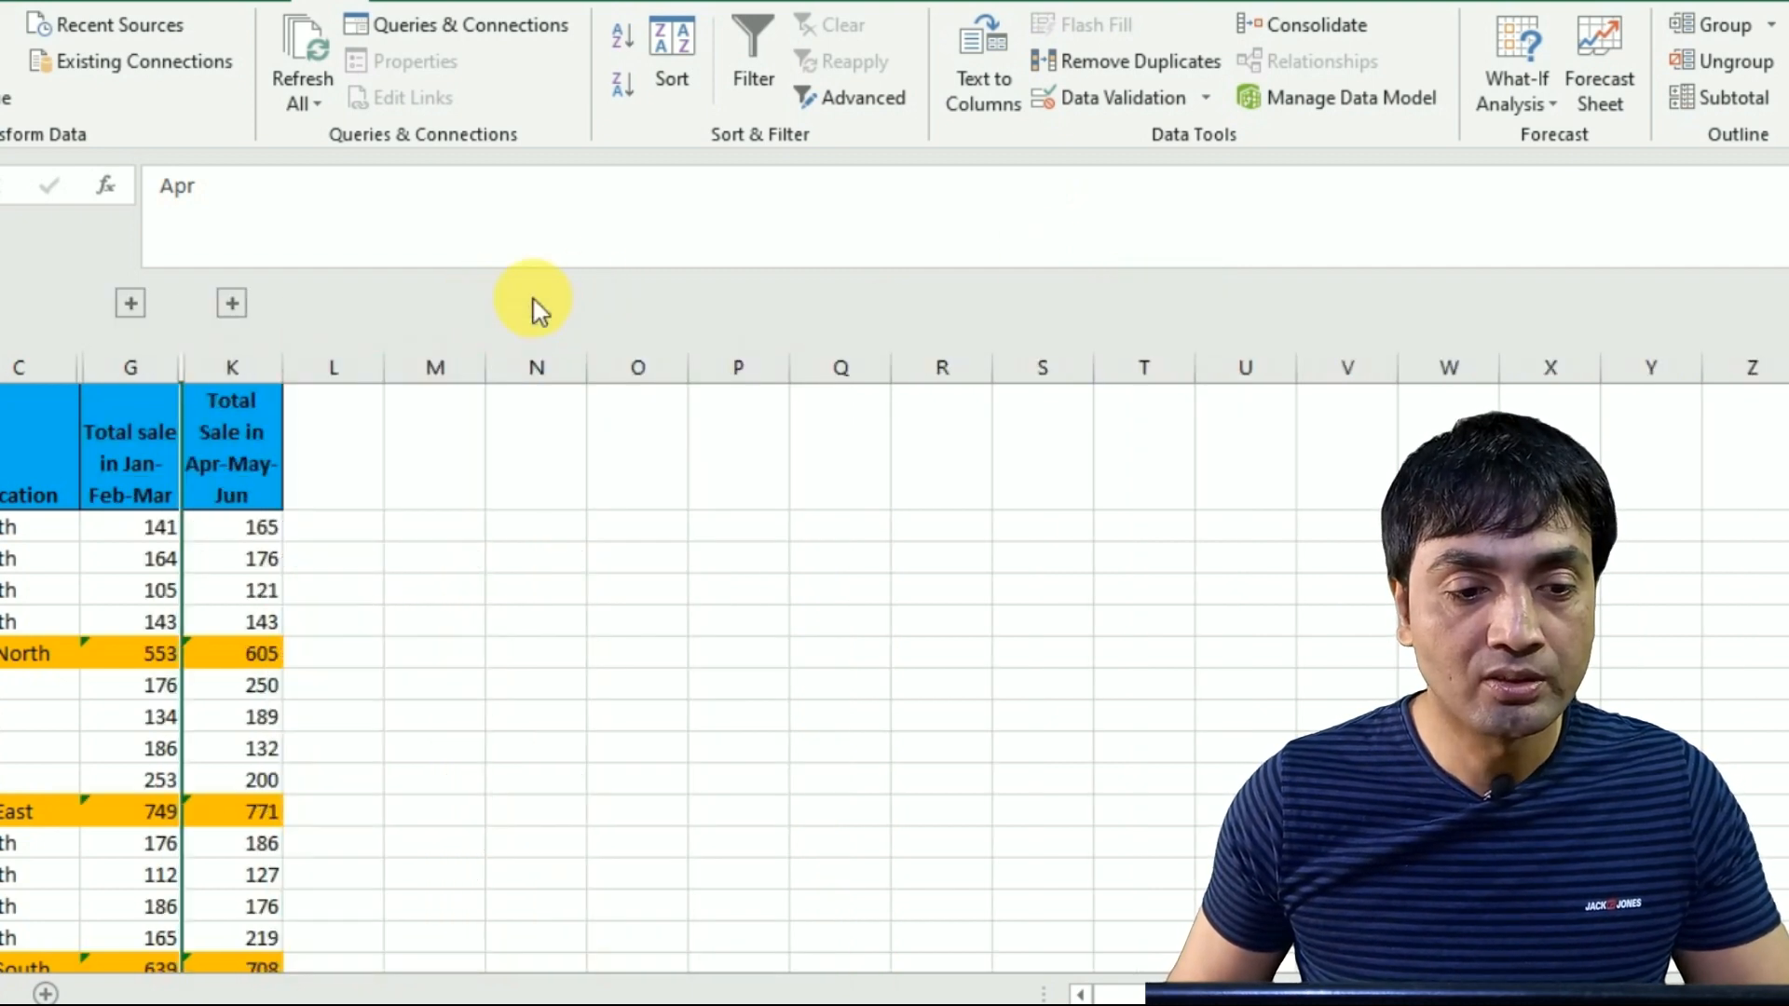
left_click(232, 303)
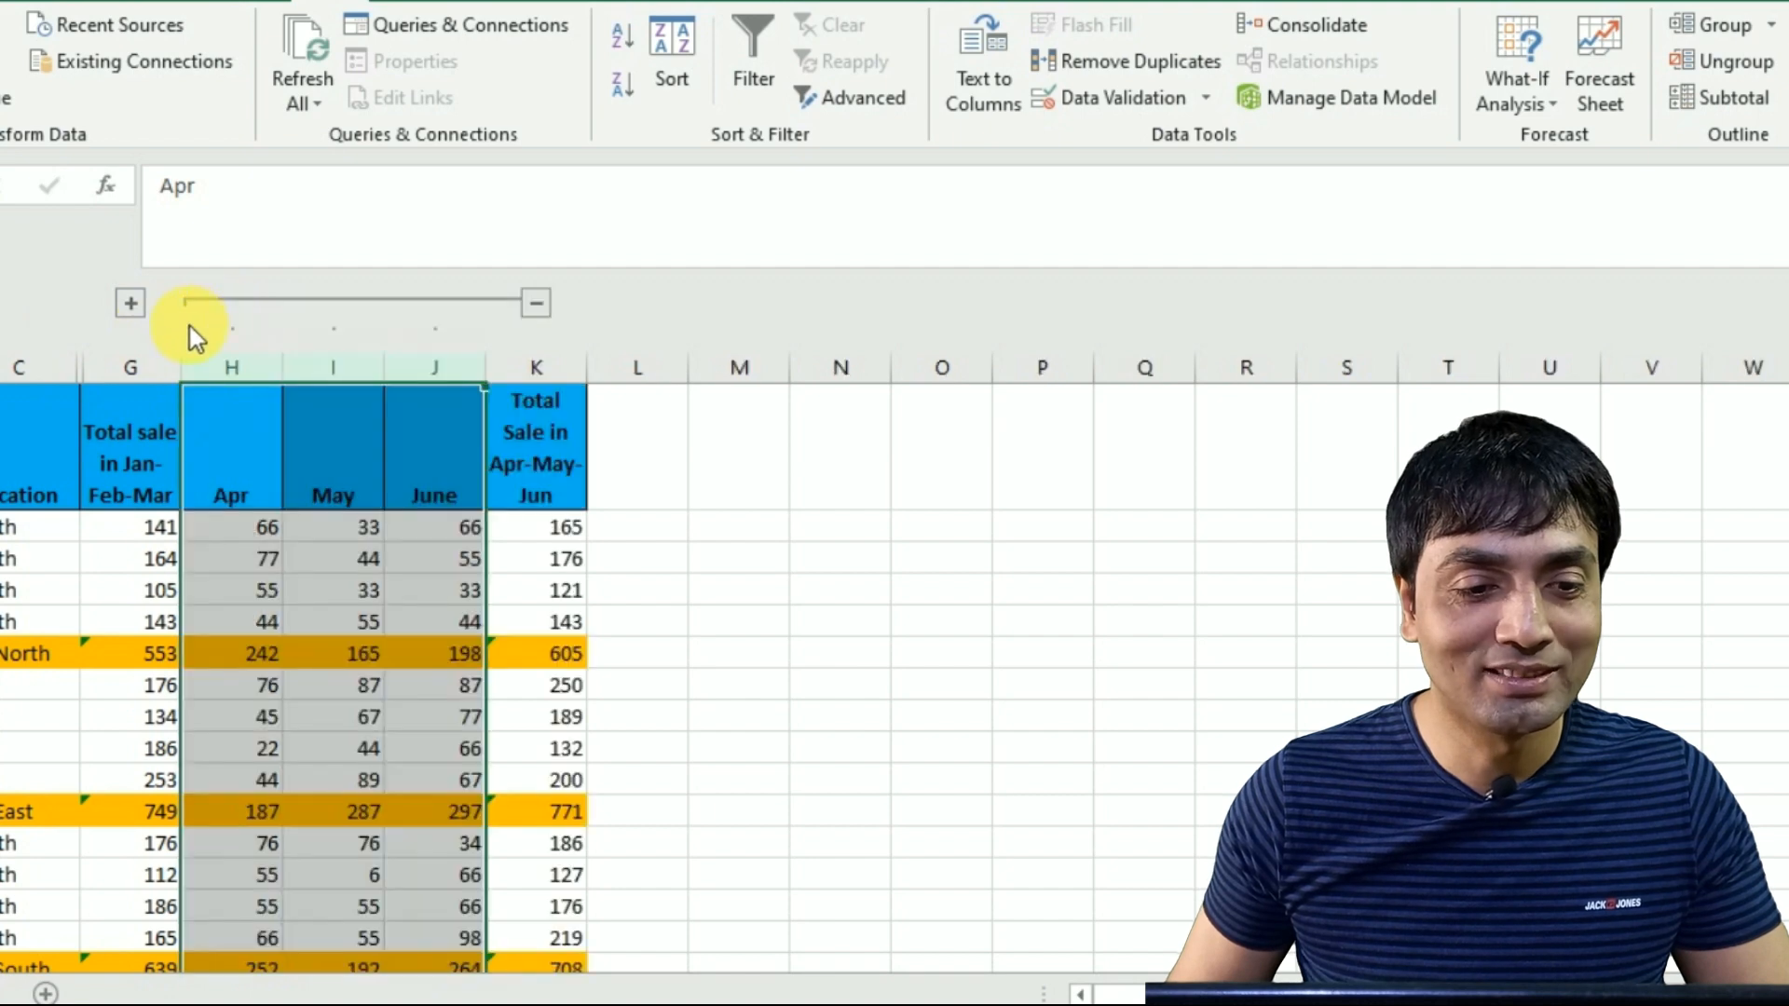
left_click(133, 302)
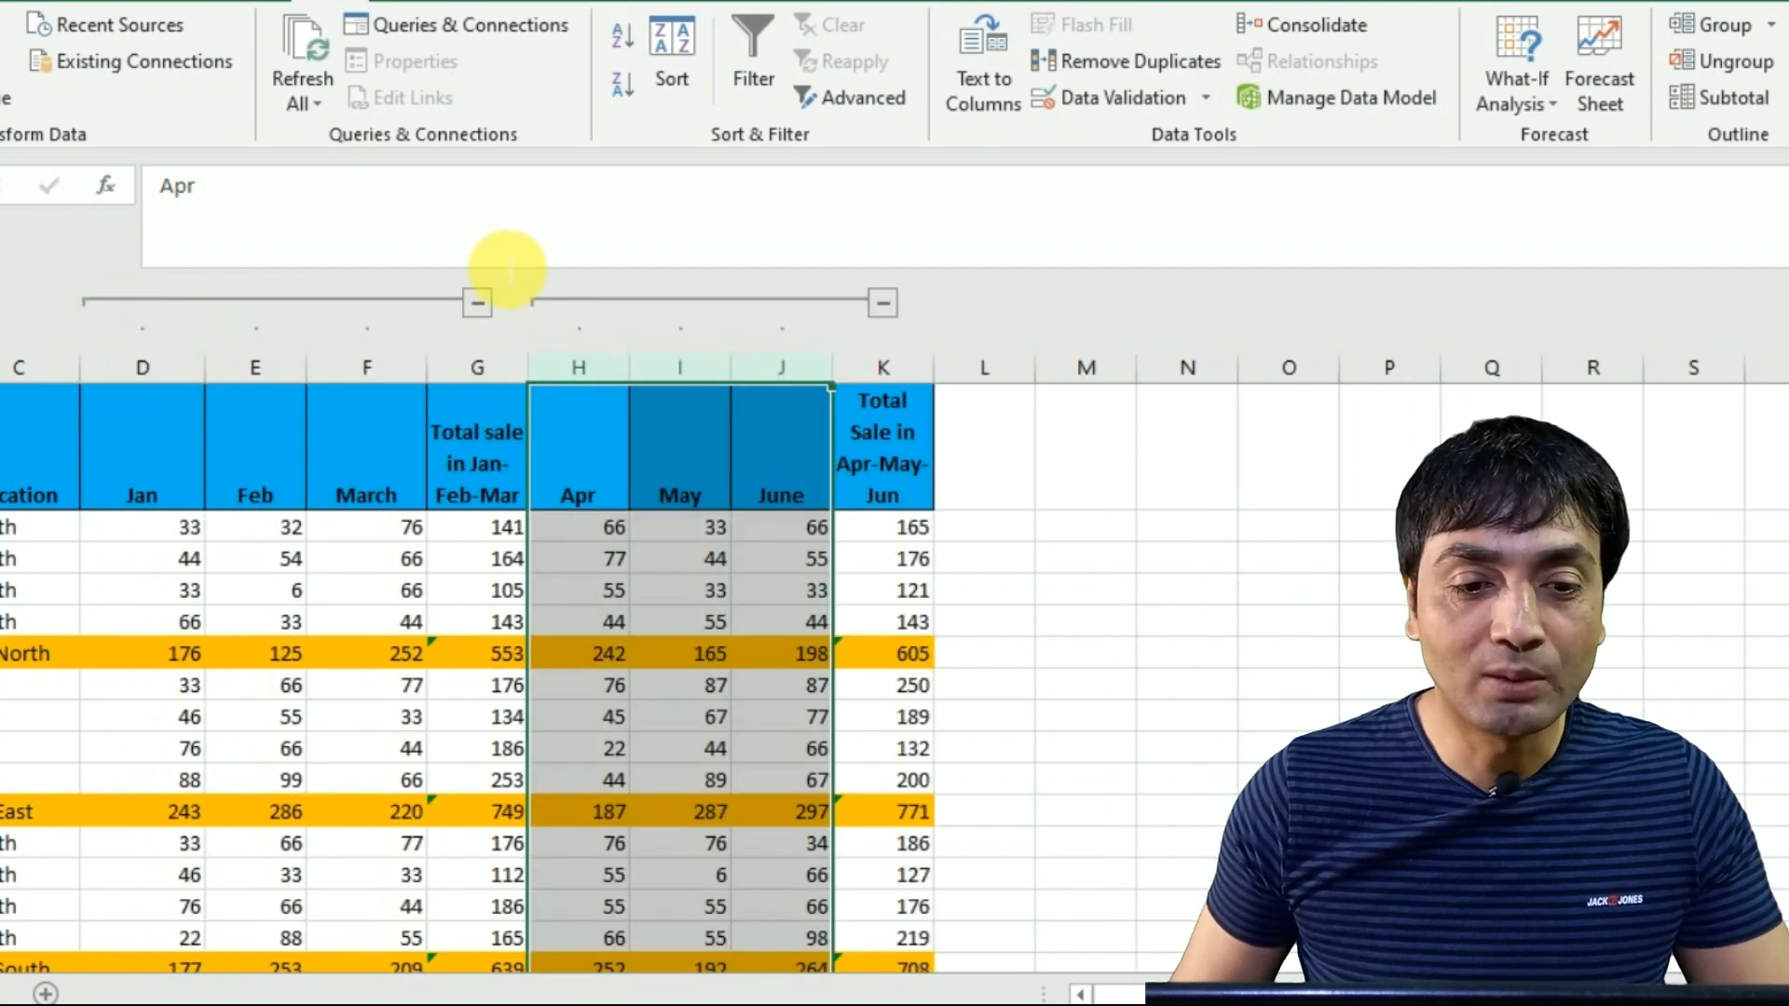
left_click(474, 302)
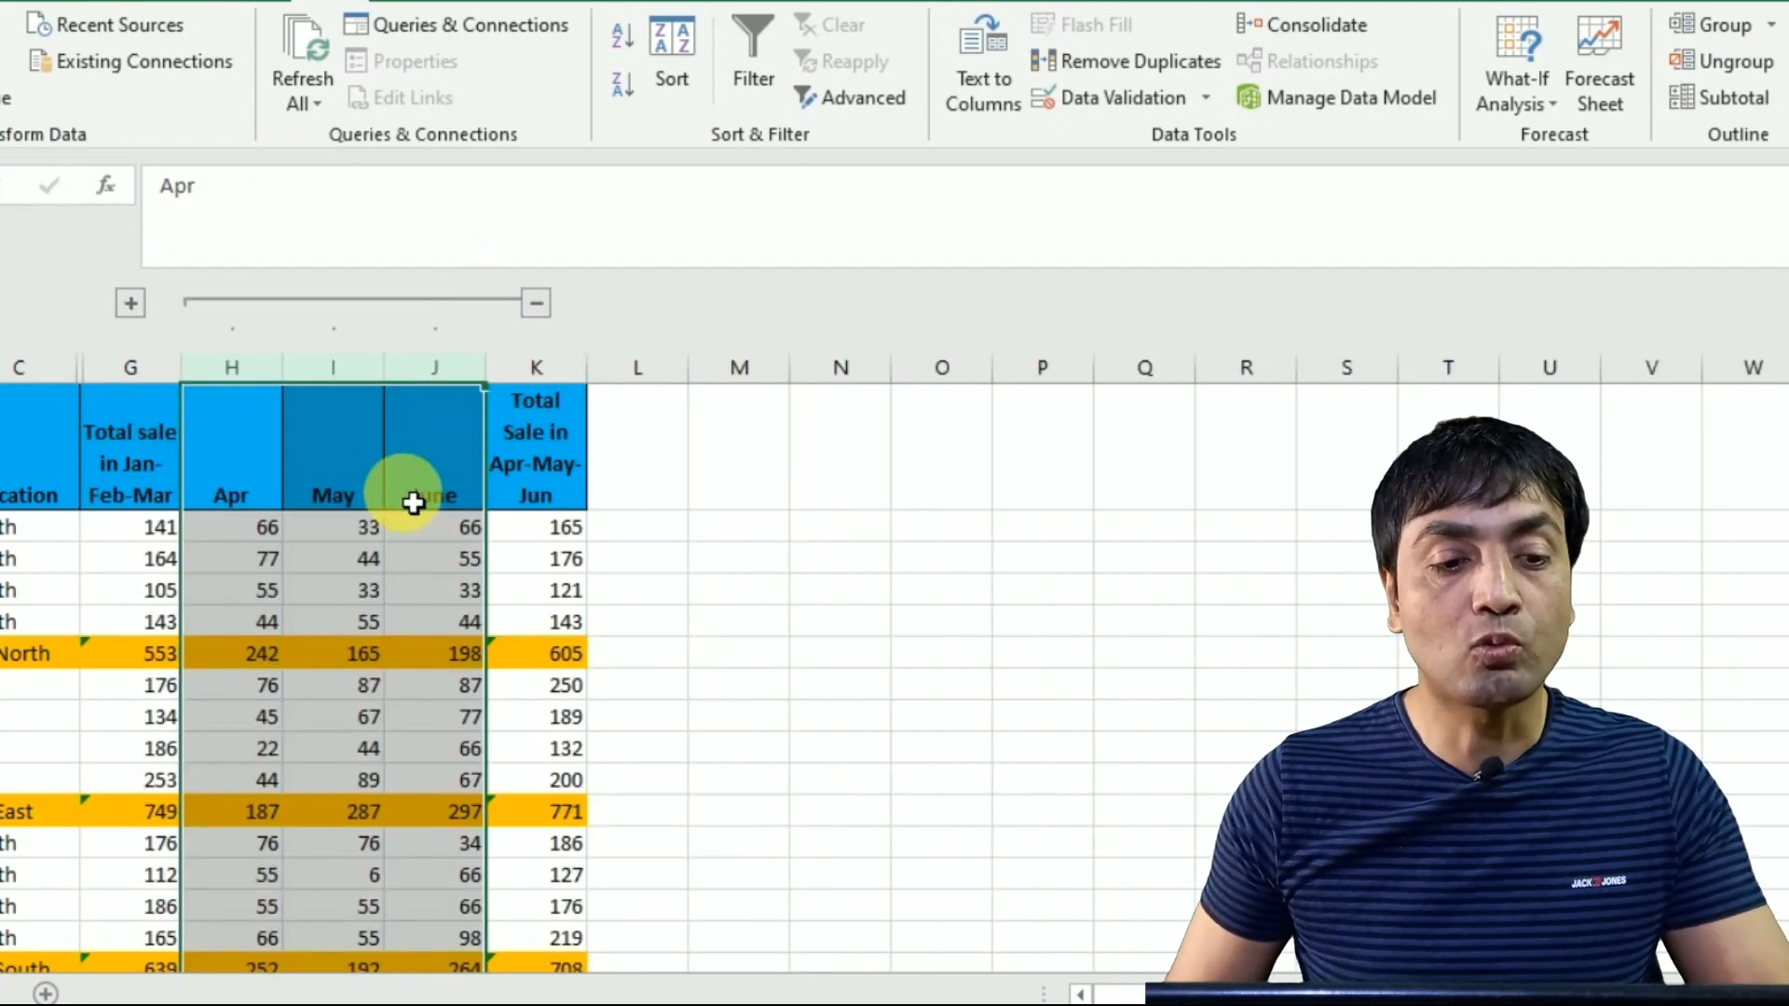
left_click(535, 302)
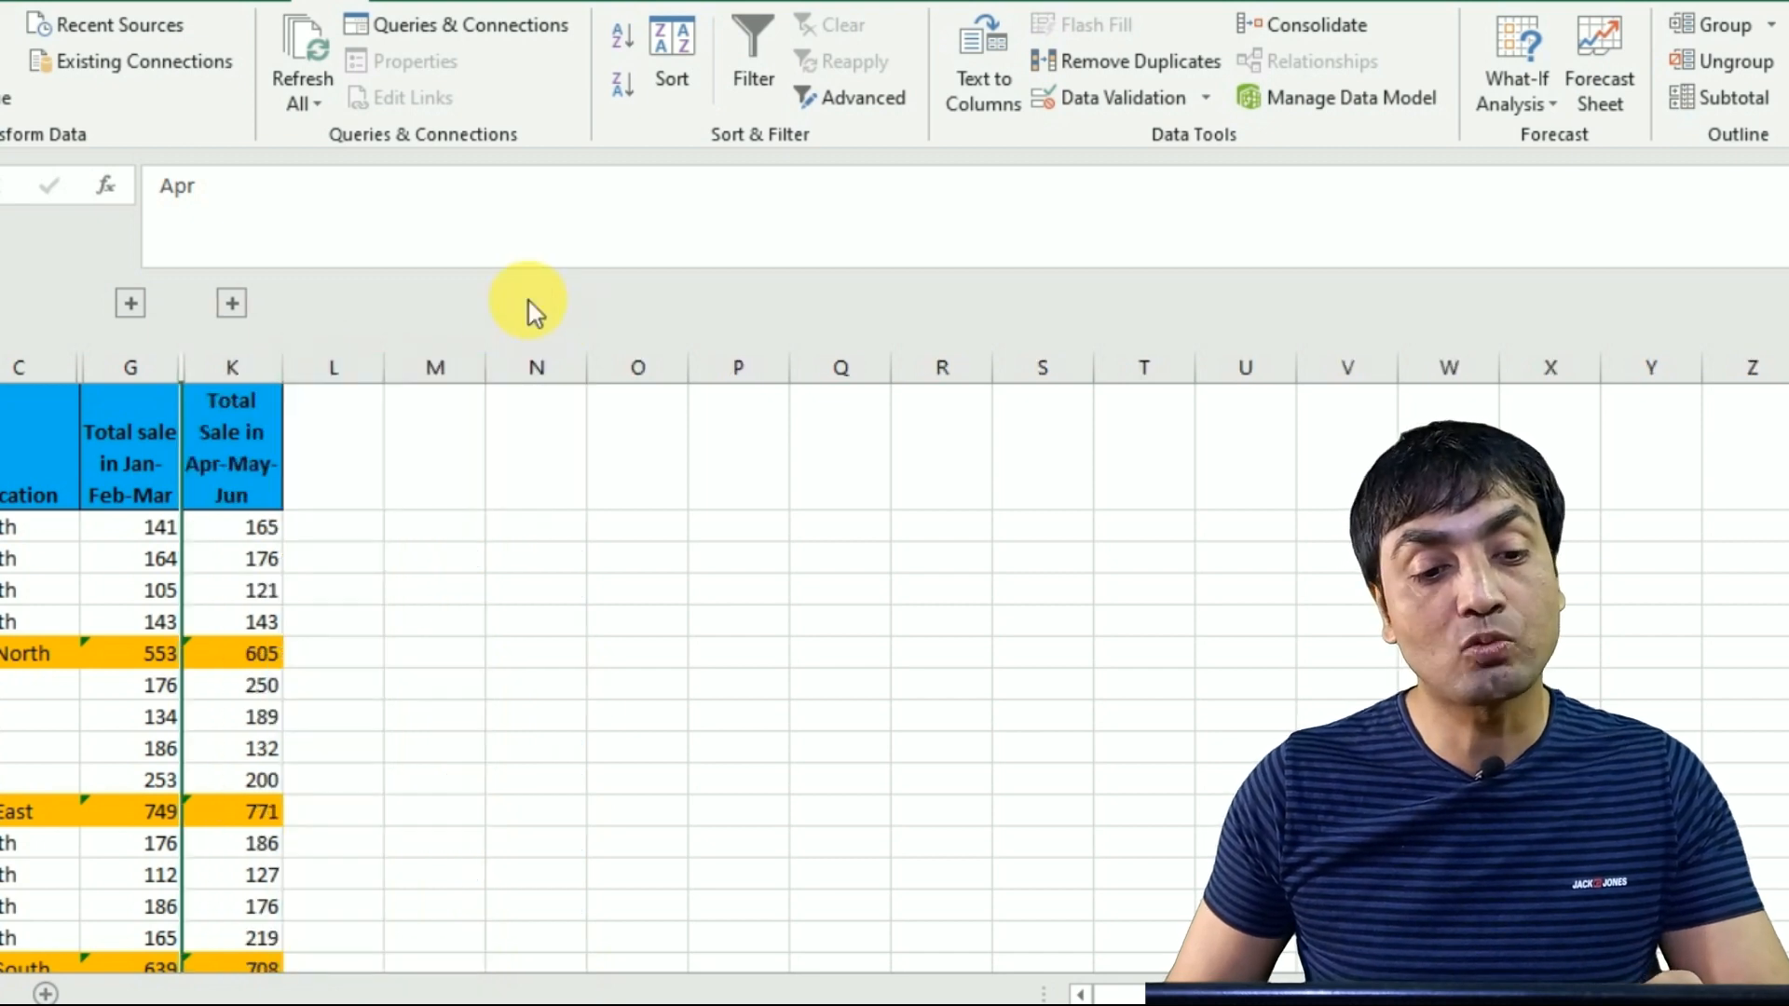
left_click(231, 304)
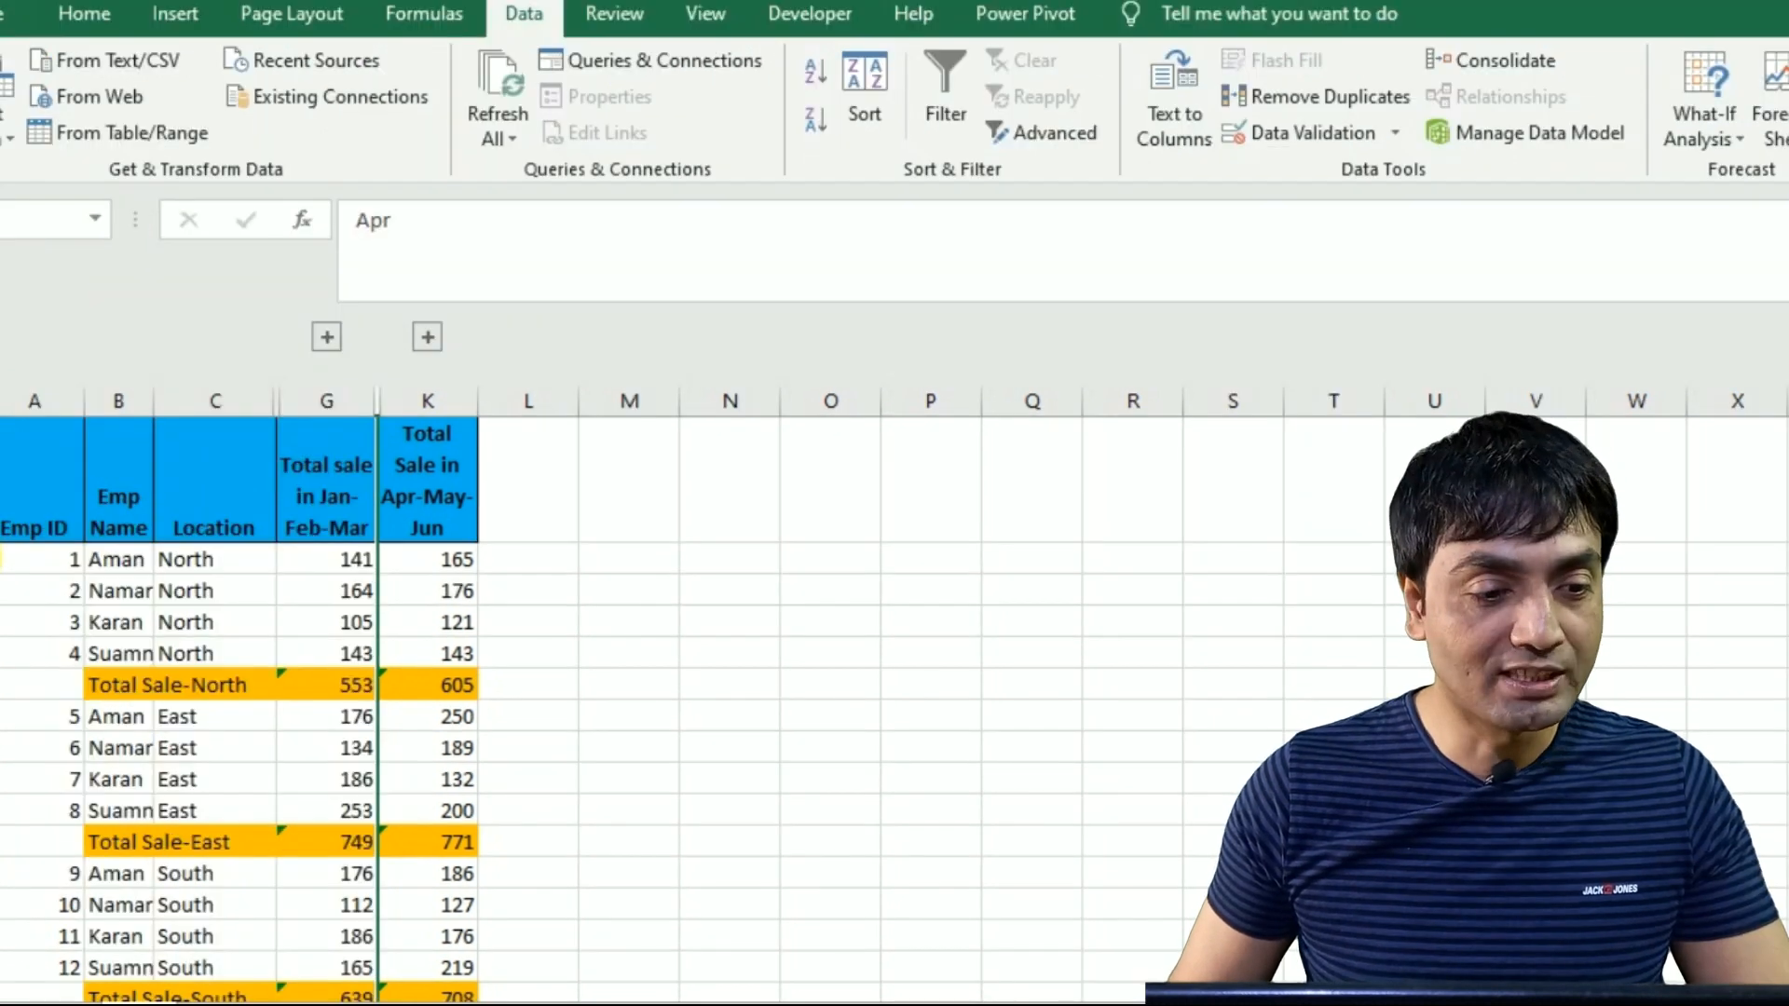
Group the four North employee rows above the Total Sale-North row.
left_click_drag(0, 559, 0, 657)
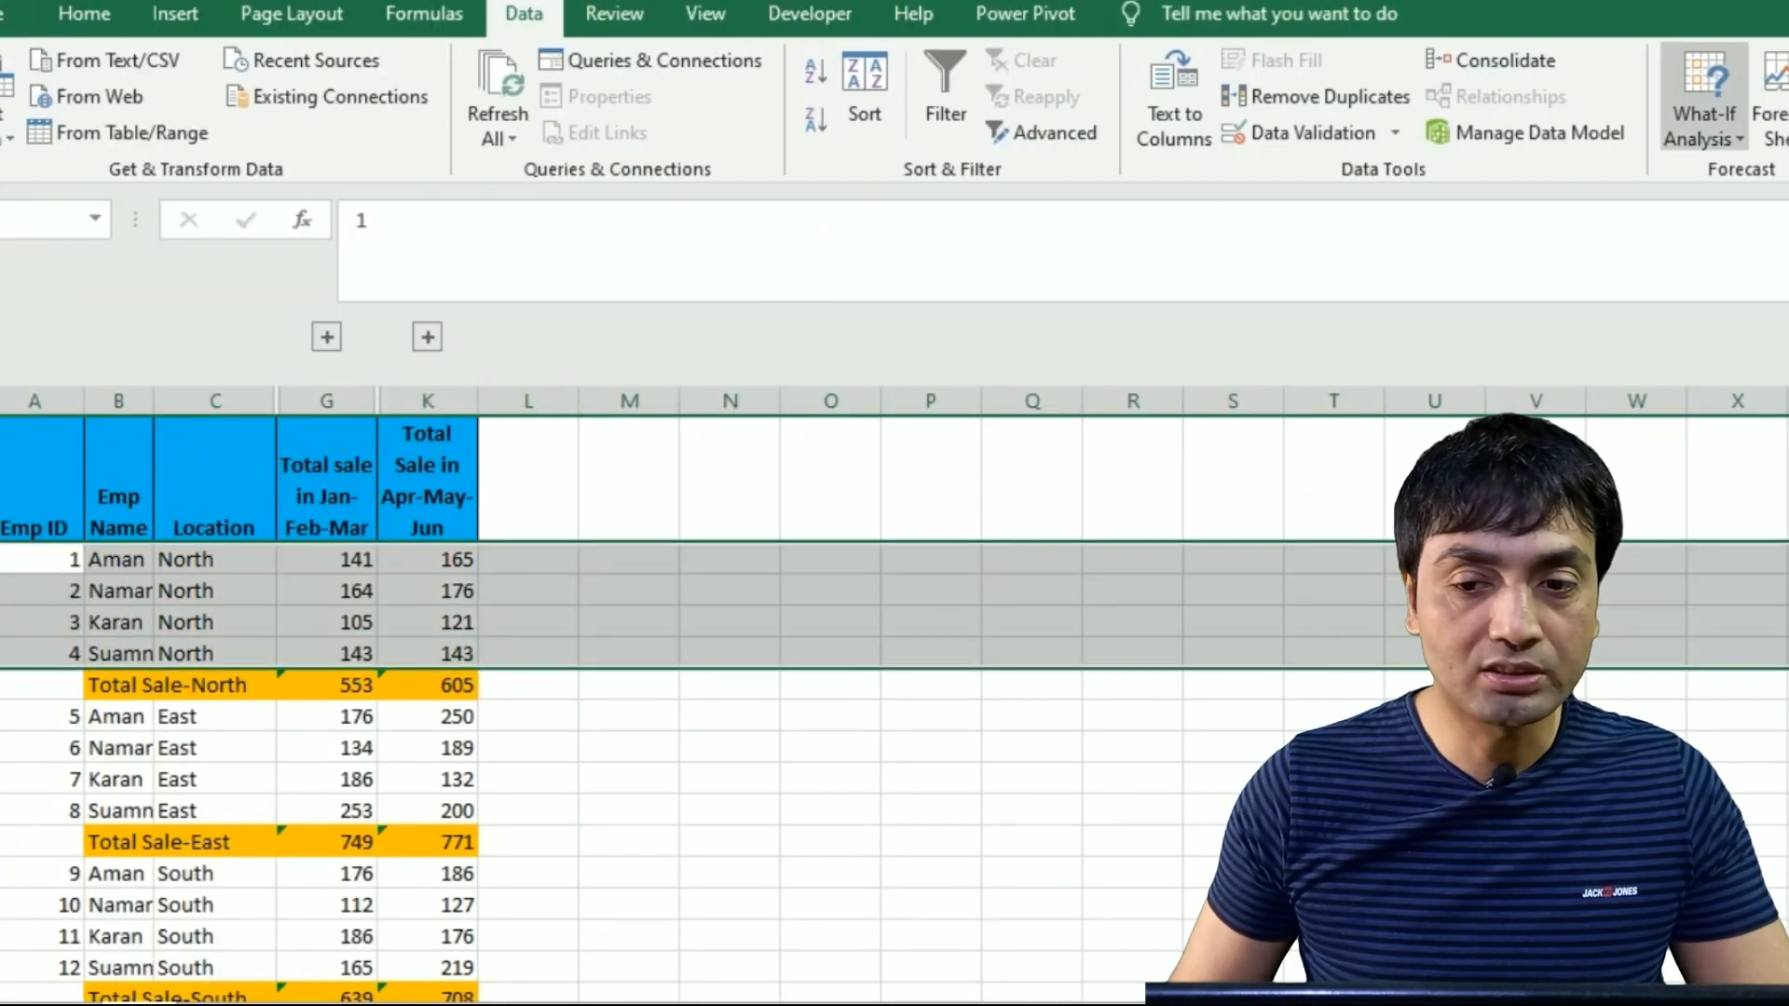
left_click(1787, 88)
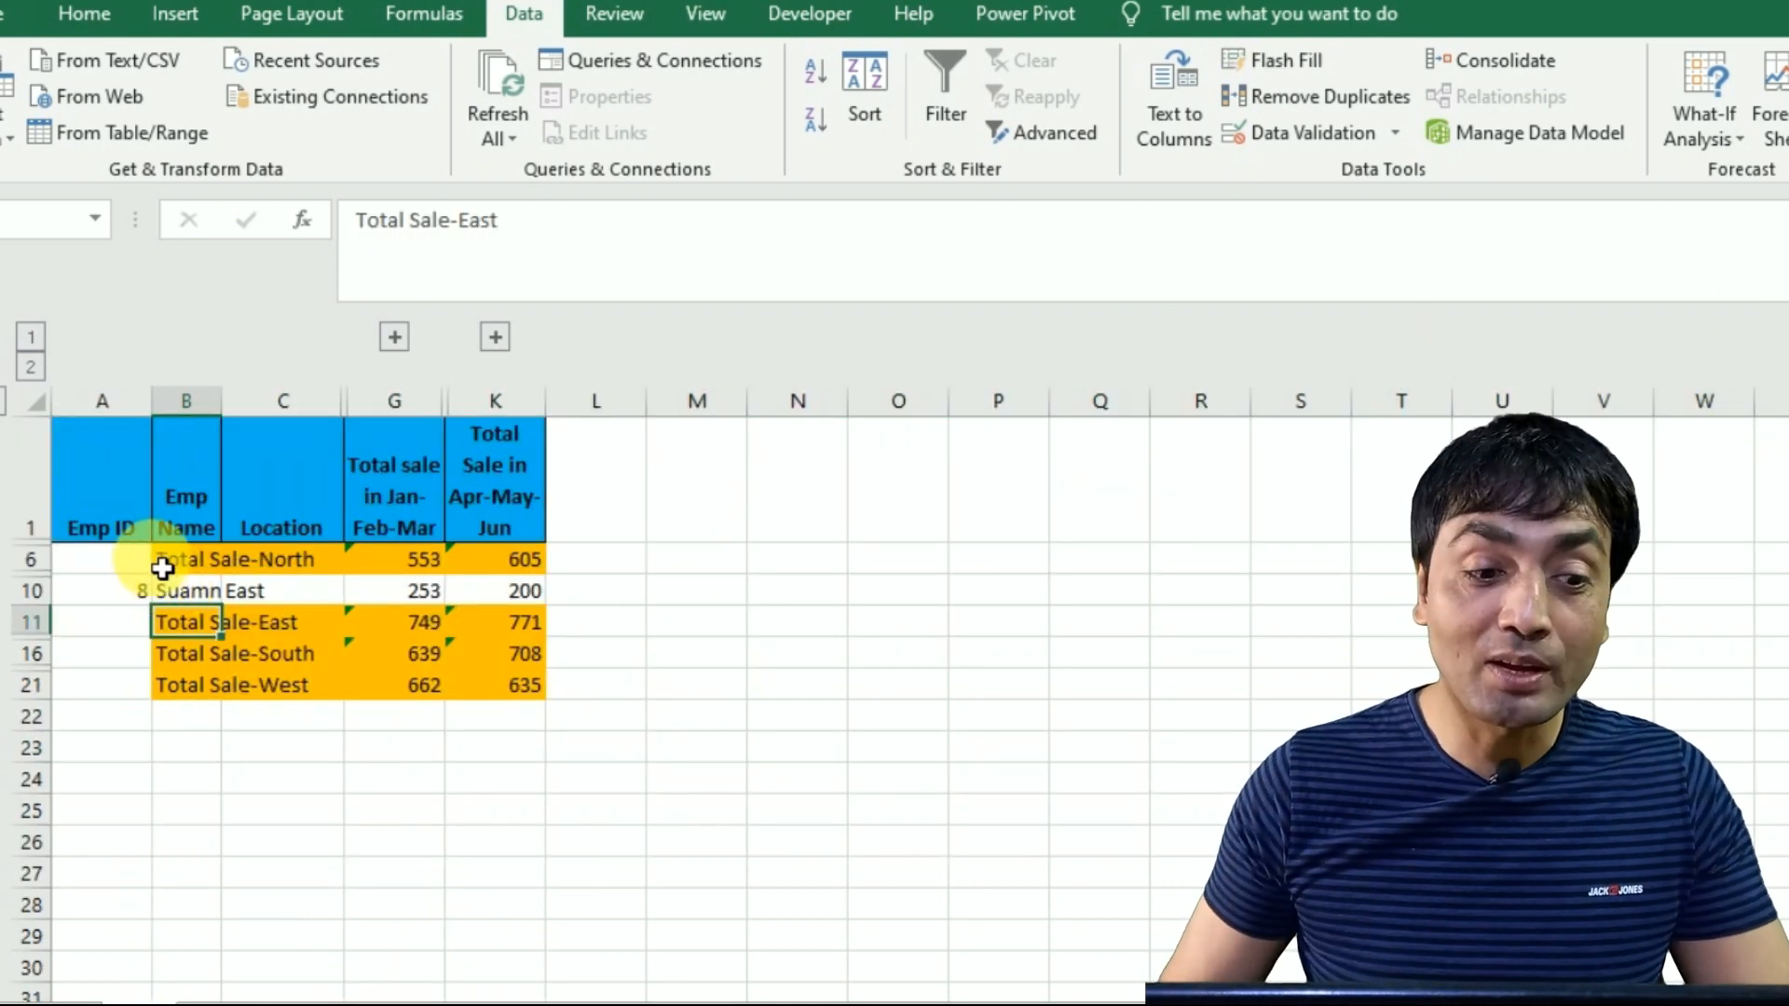
Remove the fill colour from the collapsed summary range, from Total Sale-North through column L of the Total Sale-West row.
left_click_drag(180, 560, 559, 697)
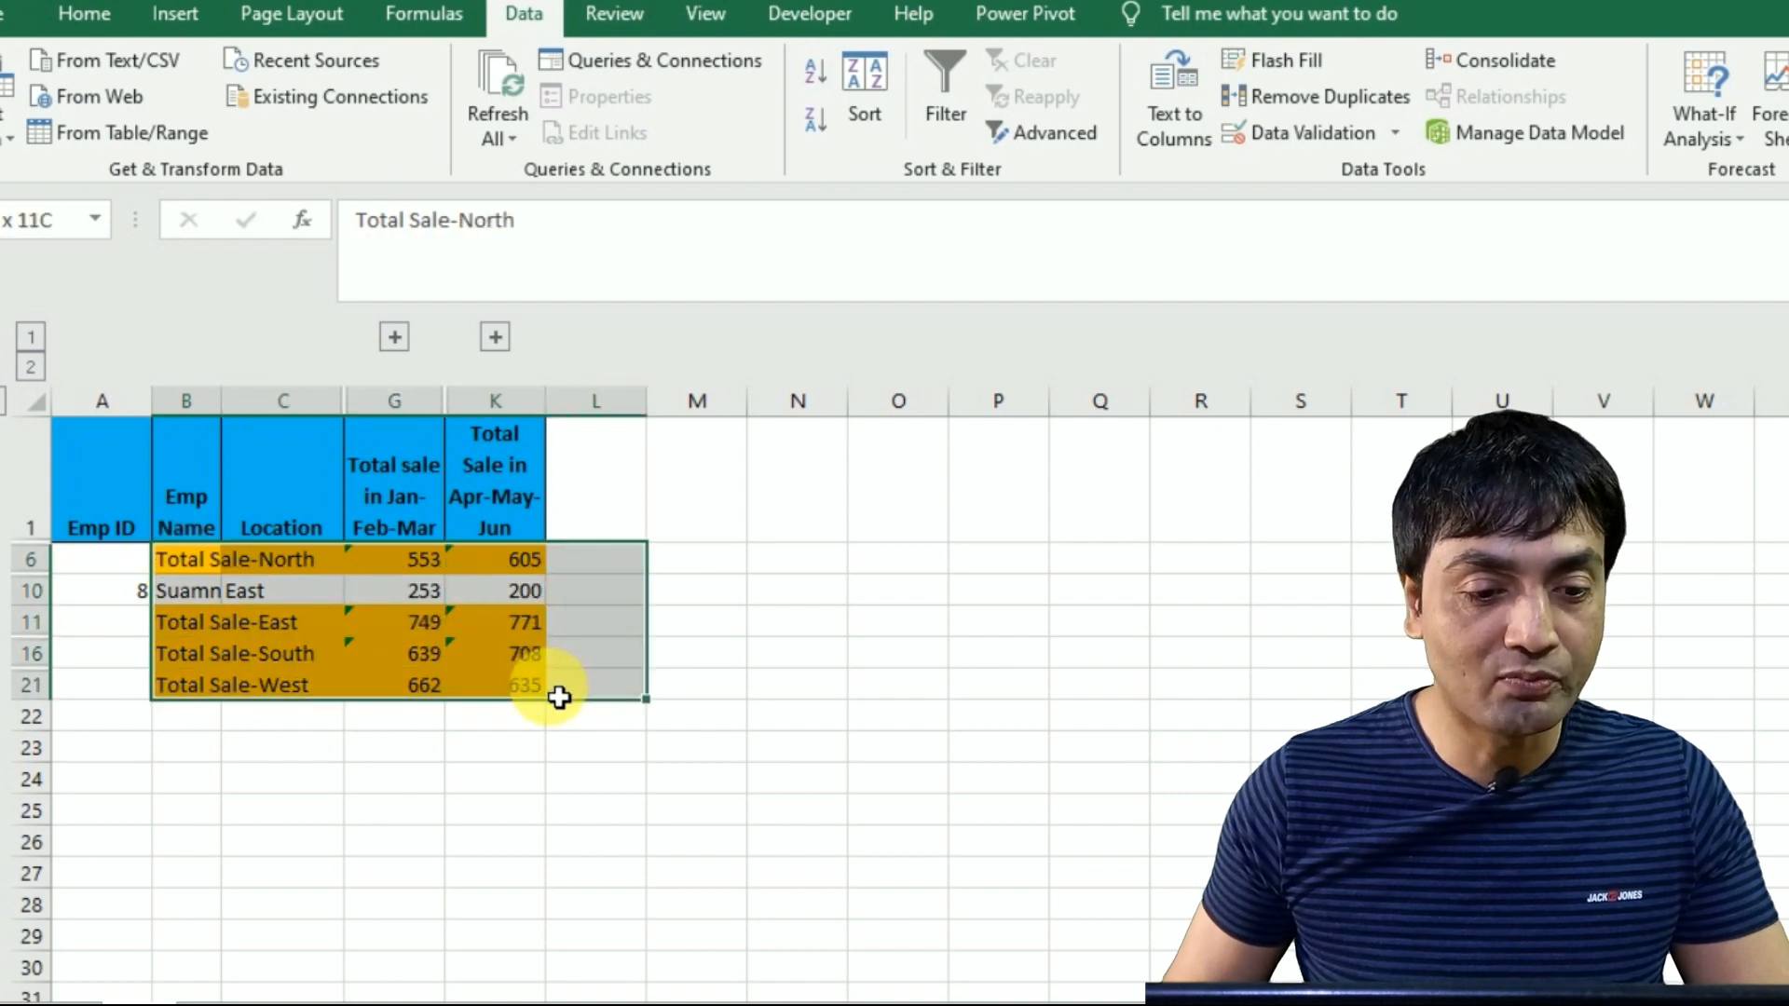
left_click(117, 30)
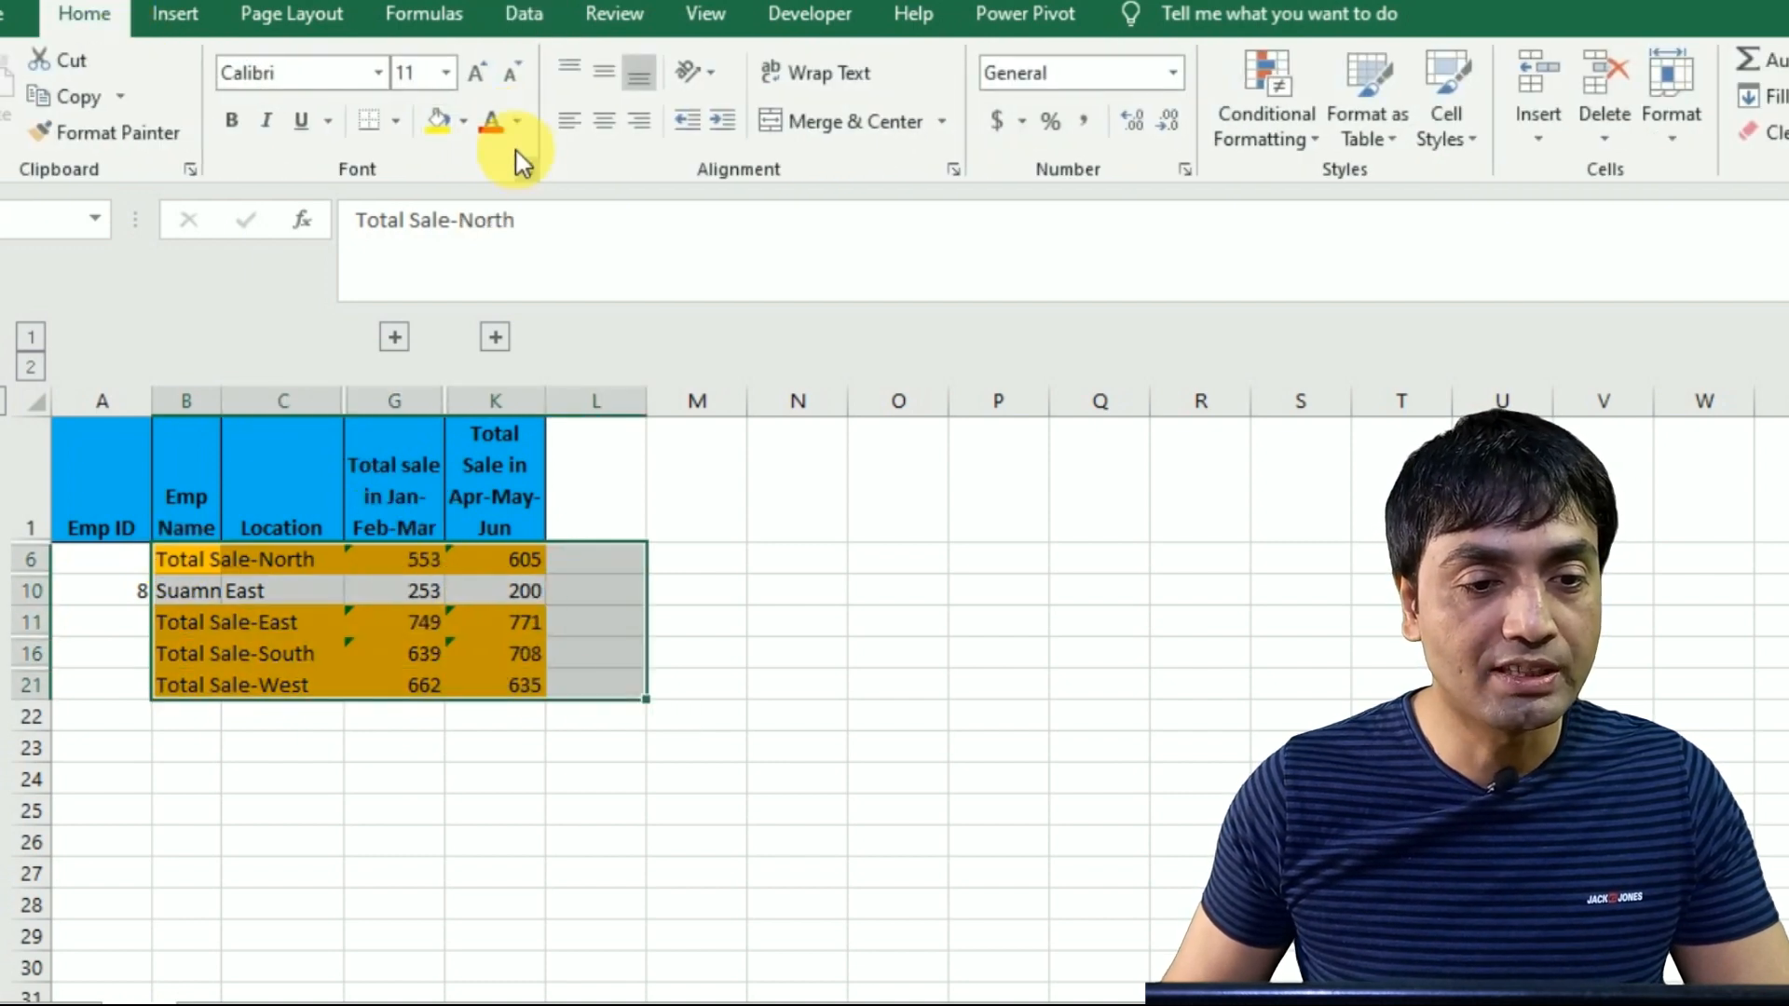
left_click(471, 127)
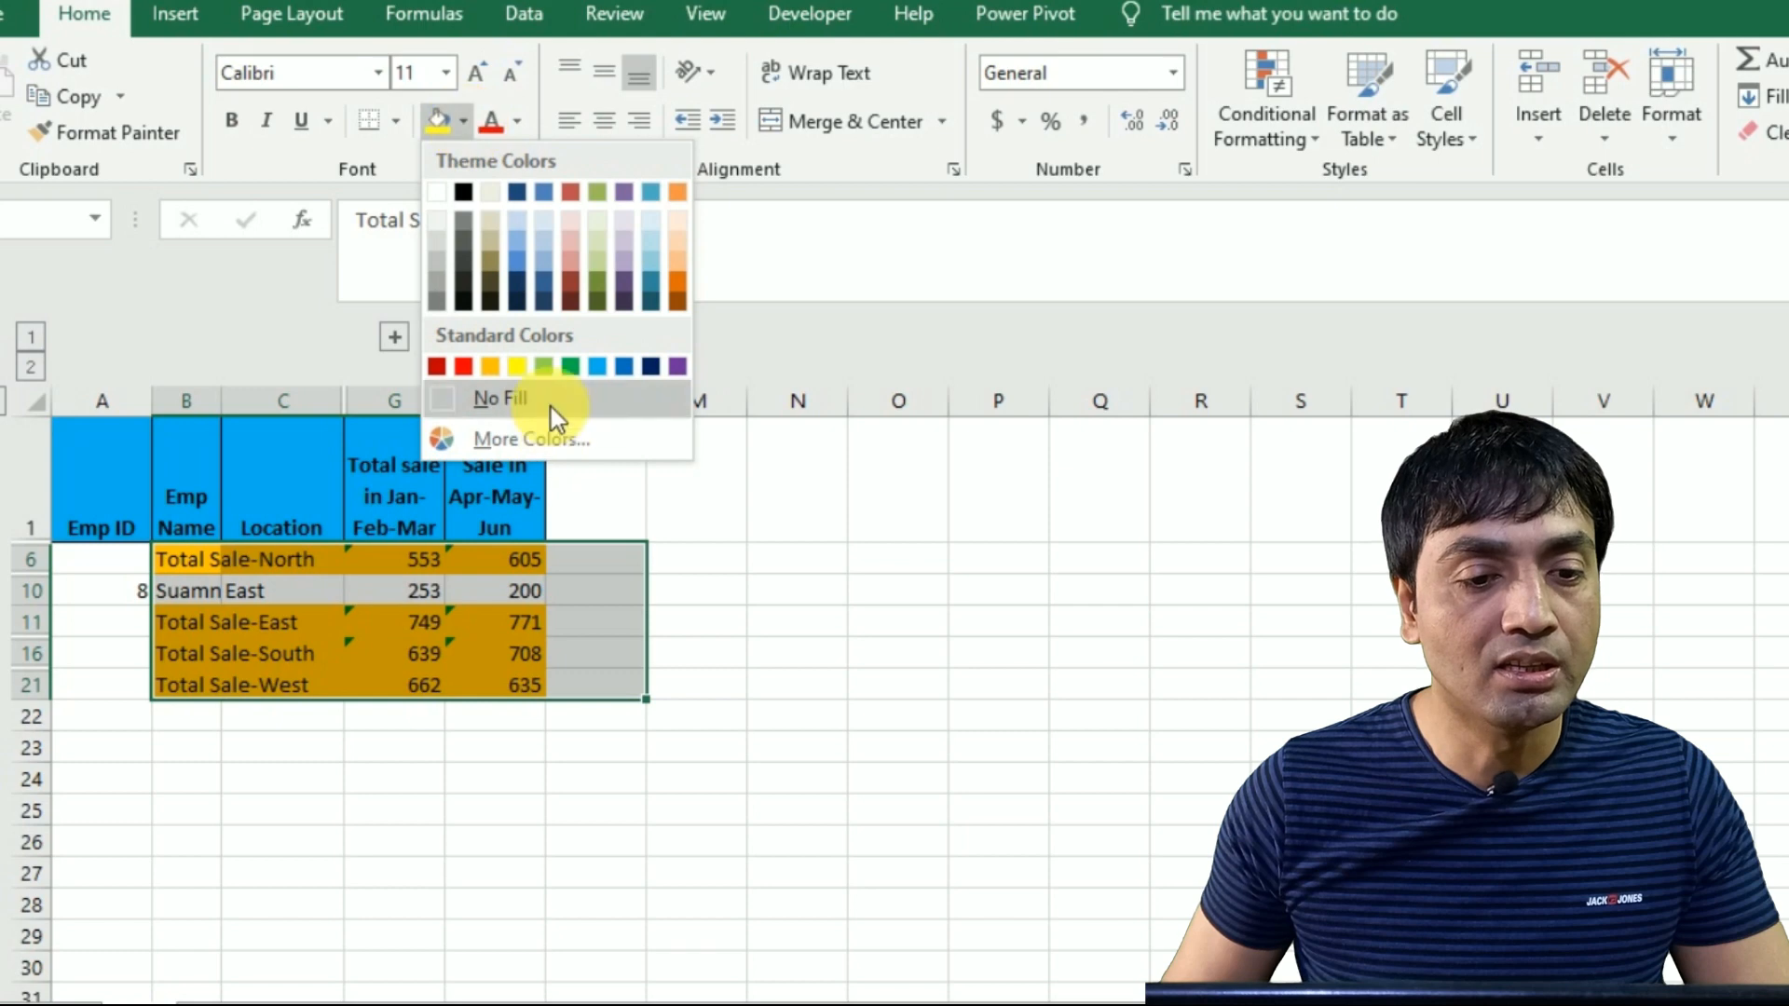
left_click(524, 403)
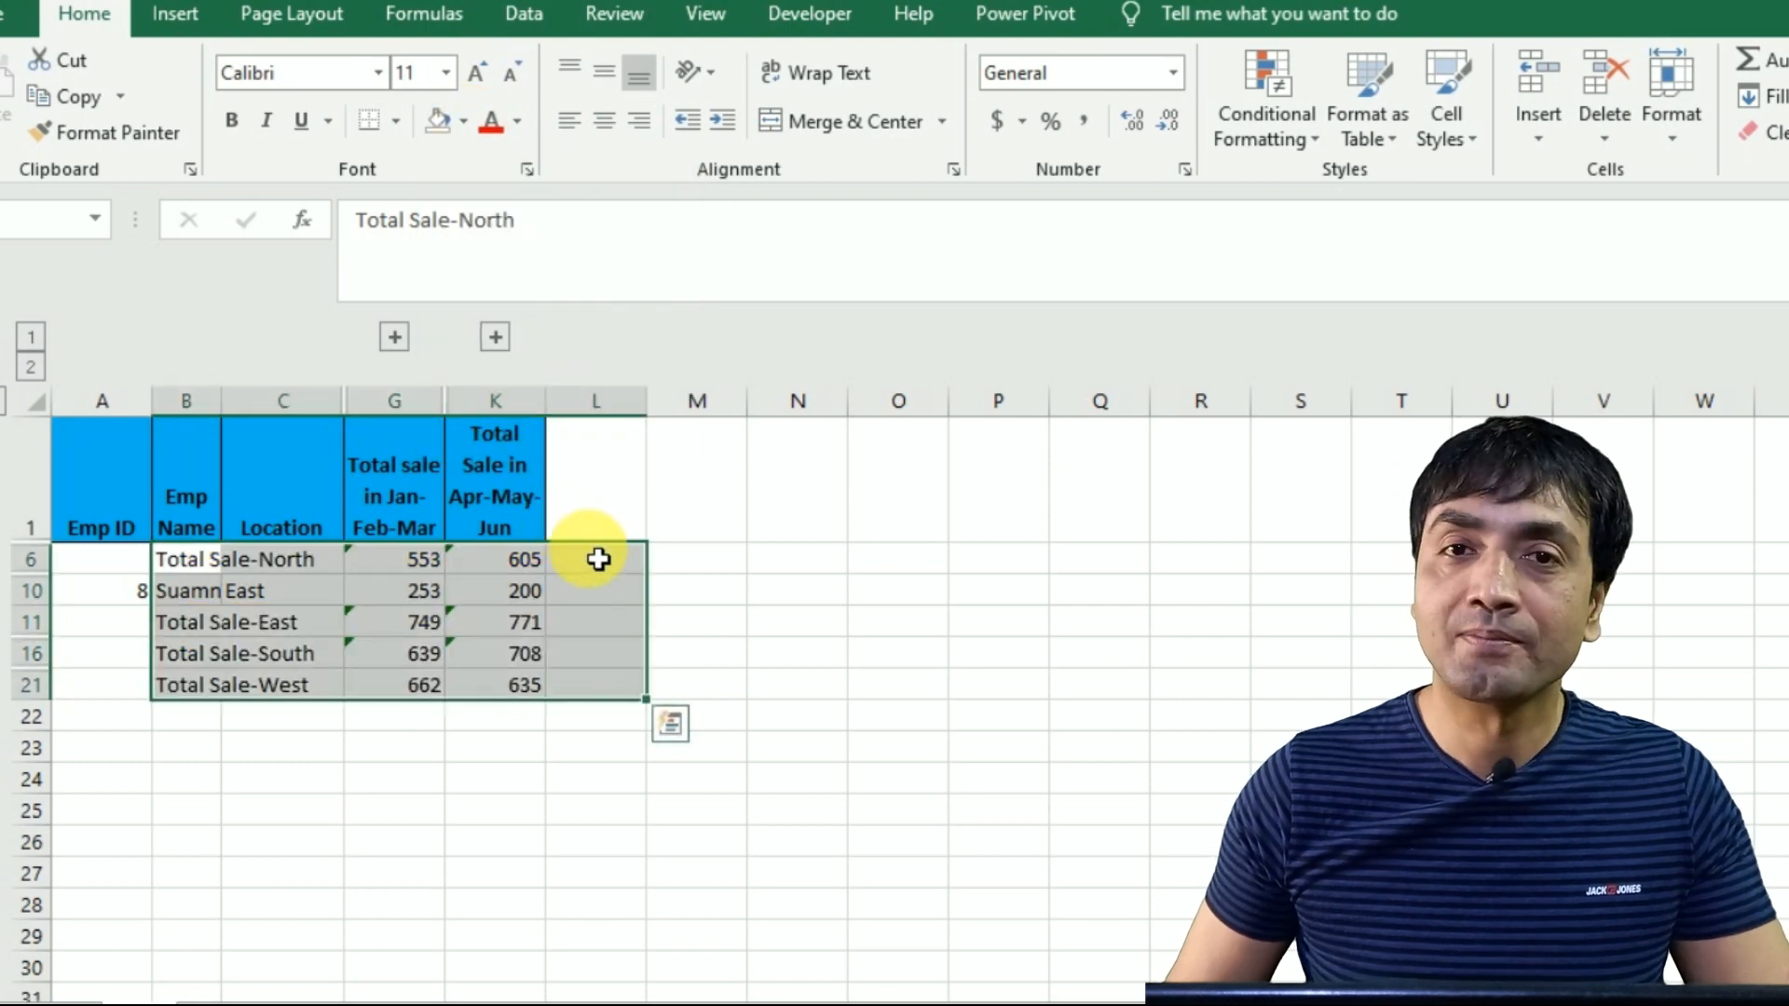
Fill the collapsed summary range B6:K21 with the standard orange colour.
left_click(667, 631)
left_click_drag(181, 566, 516, 689)
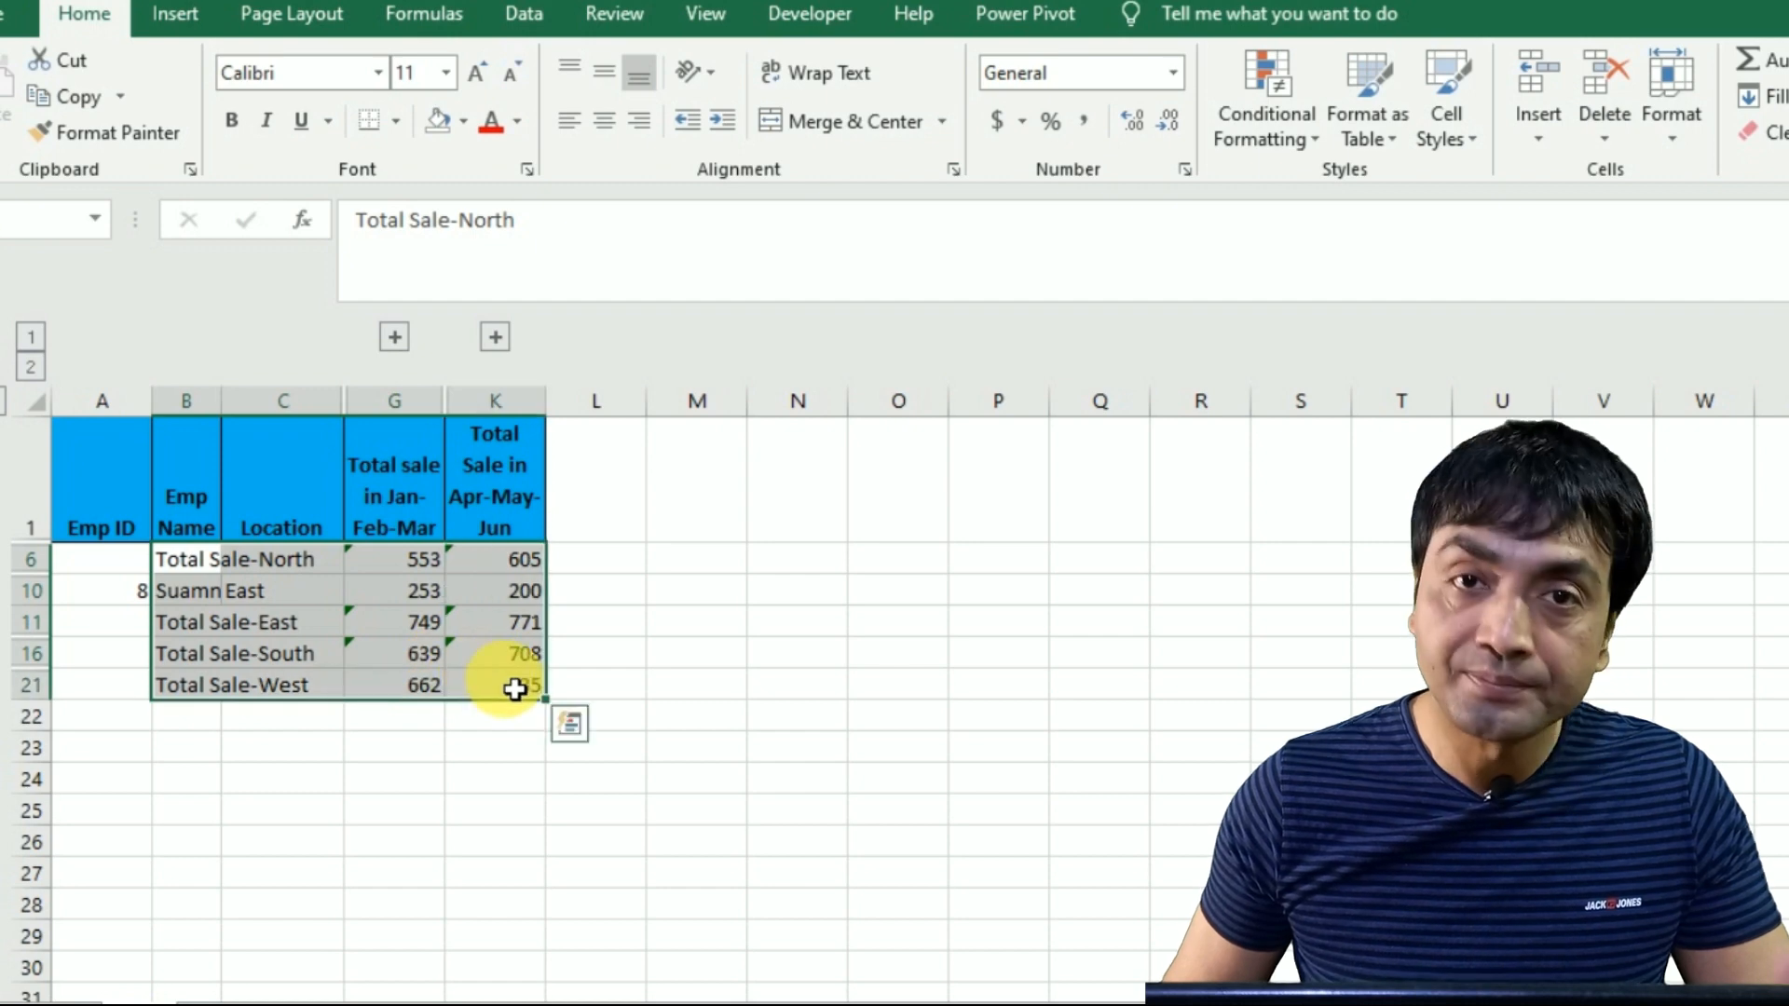
left_click(464, 123)
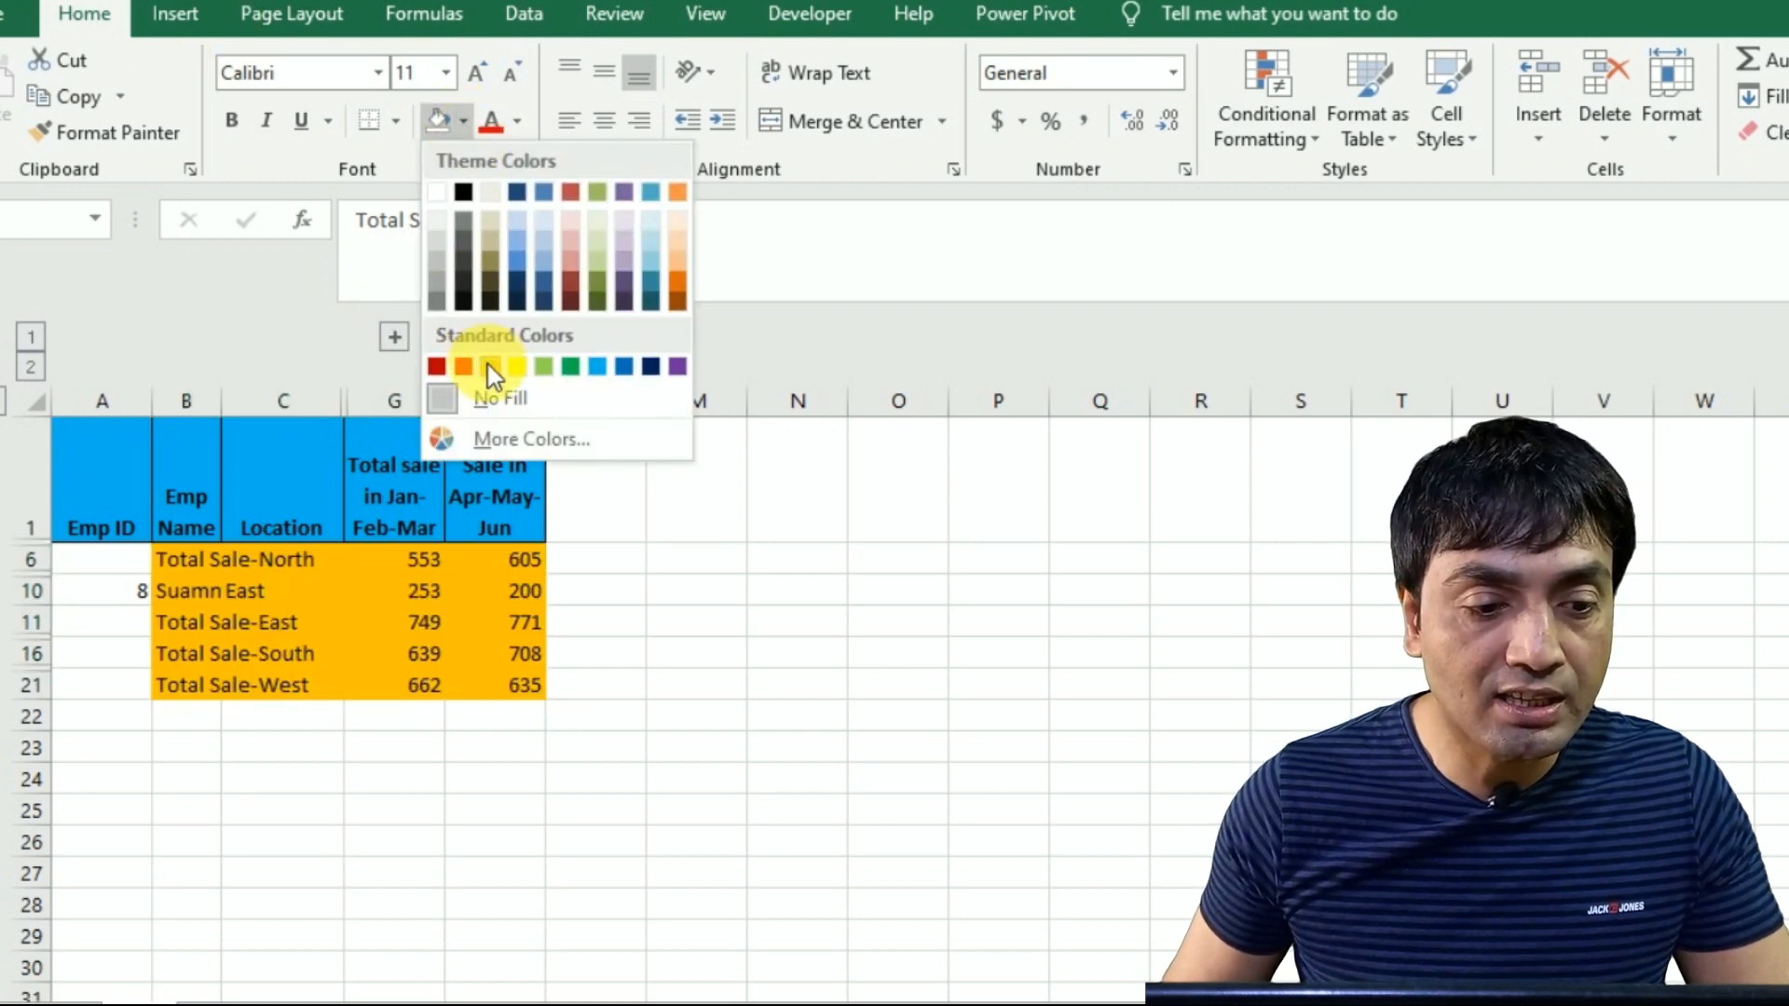
left_click(489, 365)
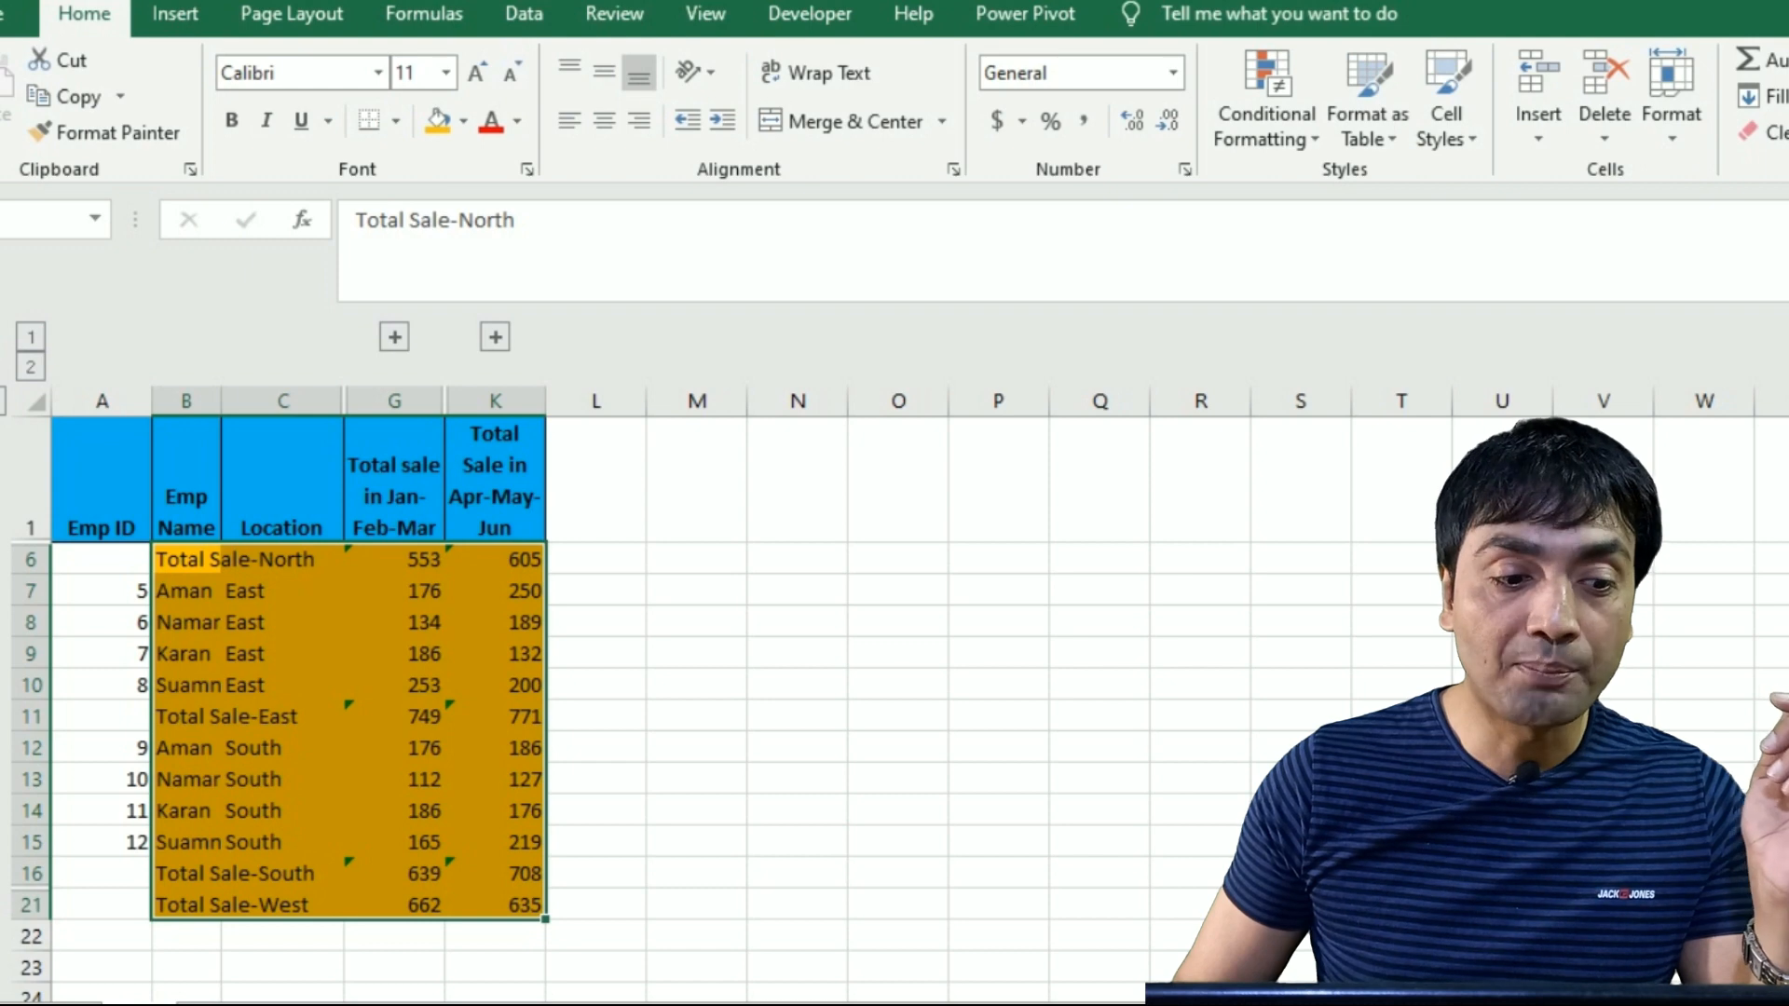
Collapse the East and South row groups and set the summary range B6:K21 to No Fill.
left_click(2, 686)
left_click(3, 773)
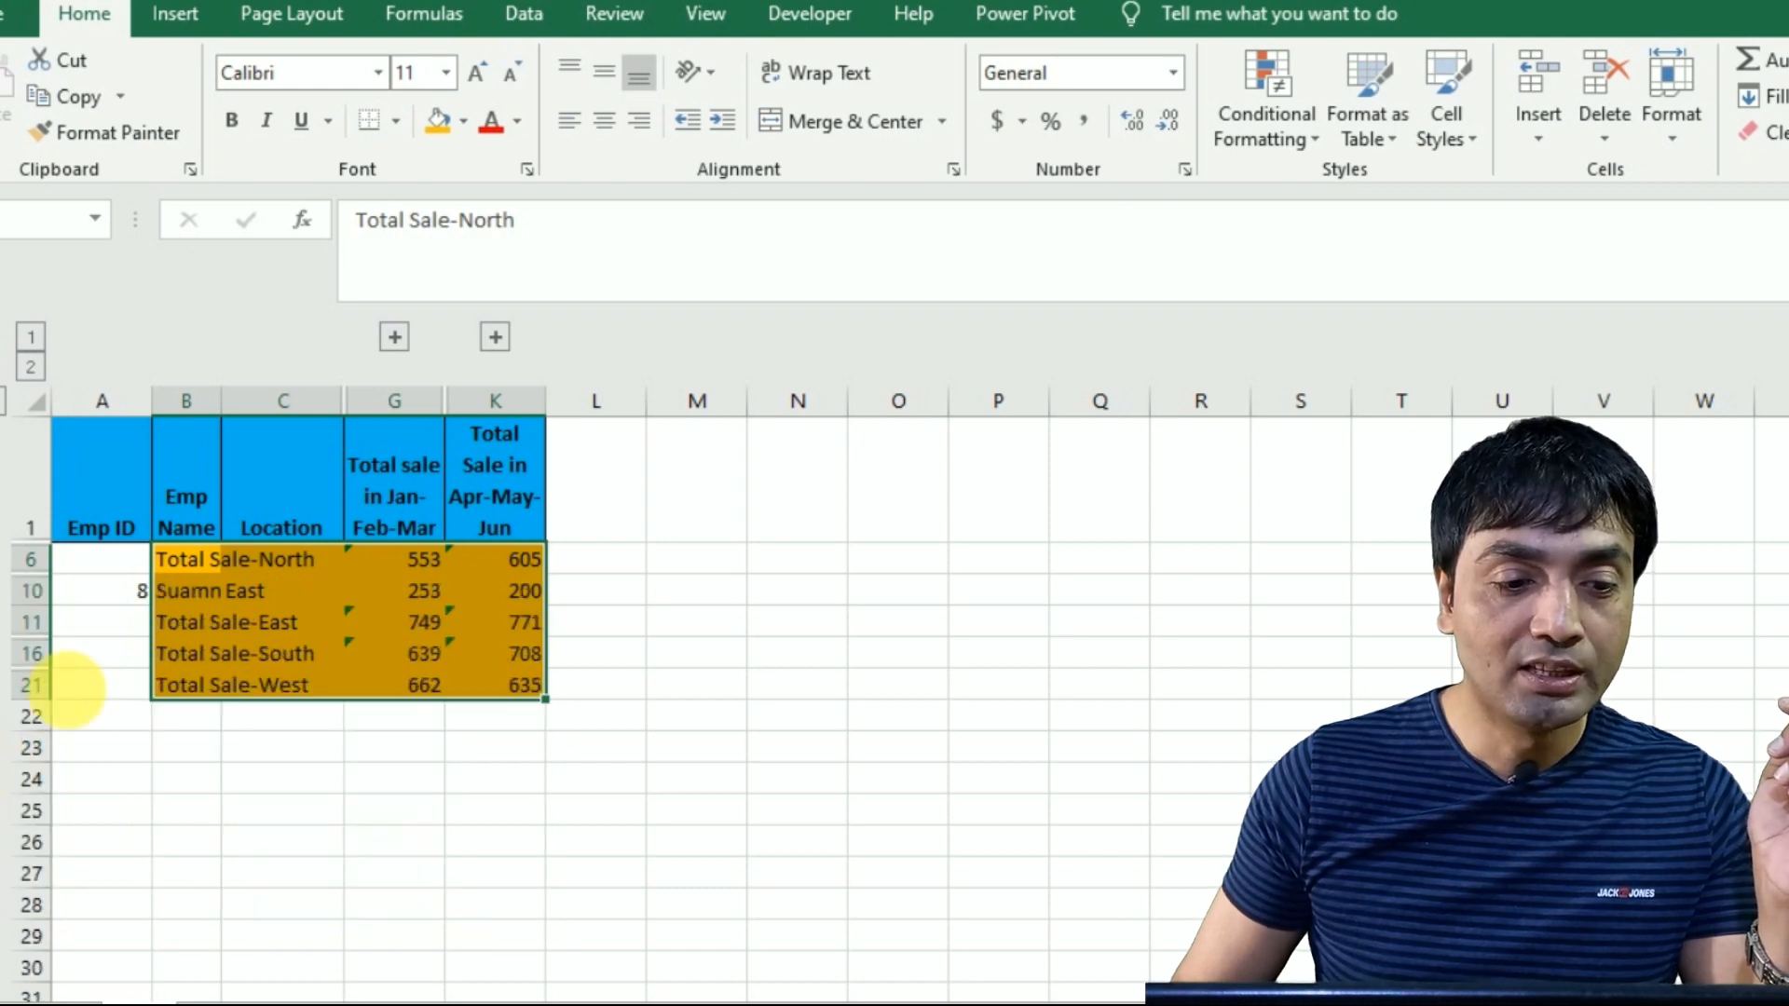
left_click(464, 131)
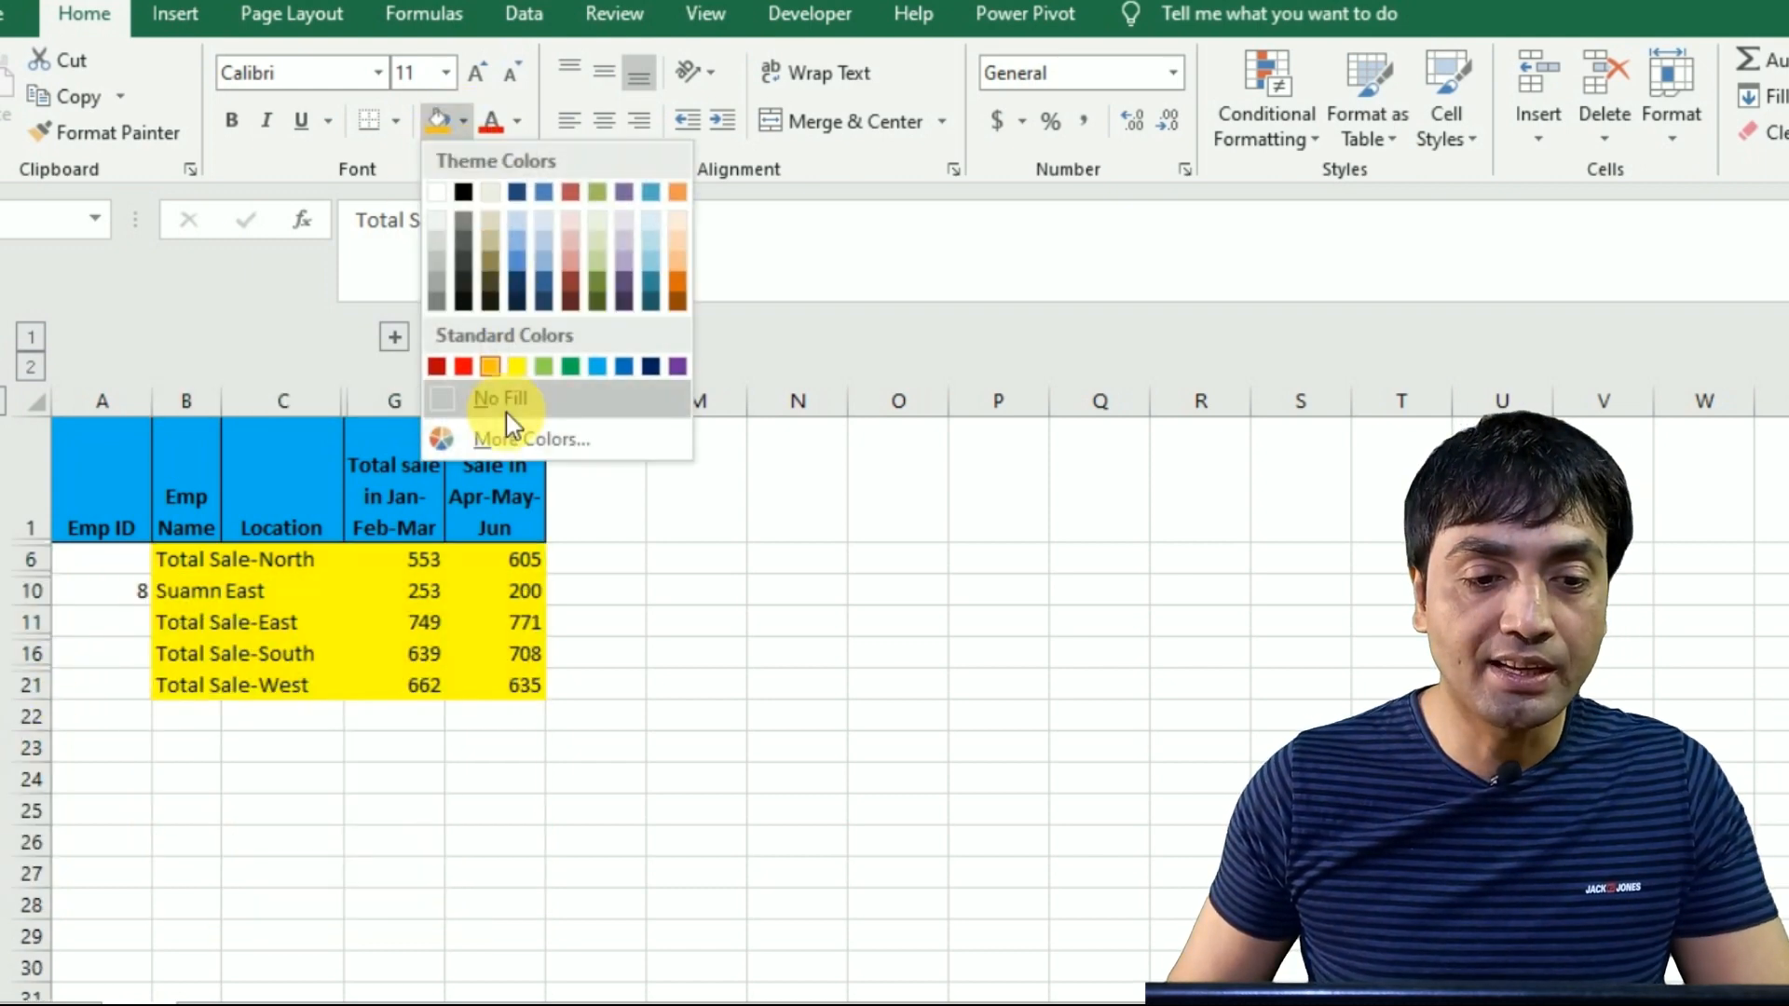
left_click(507, 401)
Select only the visible cells within the collapsed range B6:K21 and fill them with standard orange.
left_click(801, 591)
left_click_drag(168, 559, 507, 691)
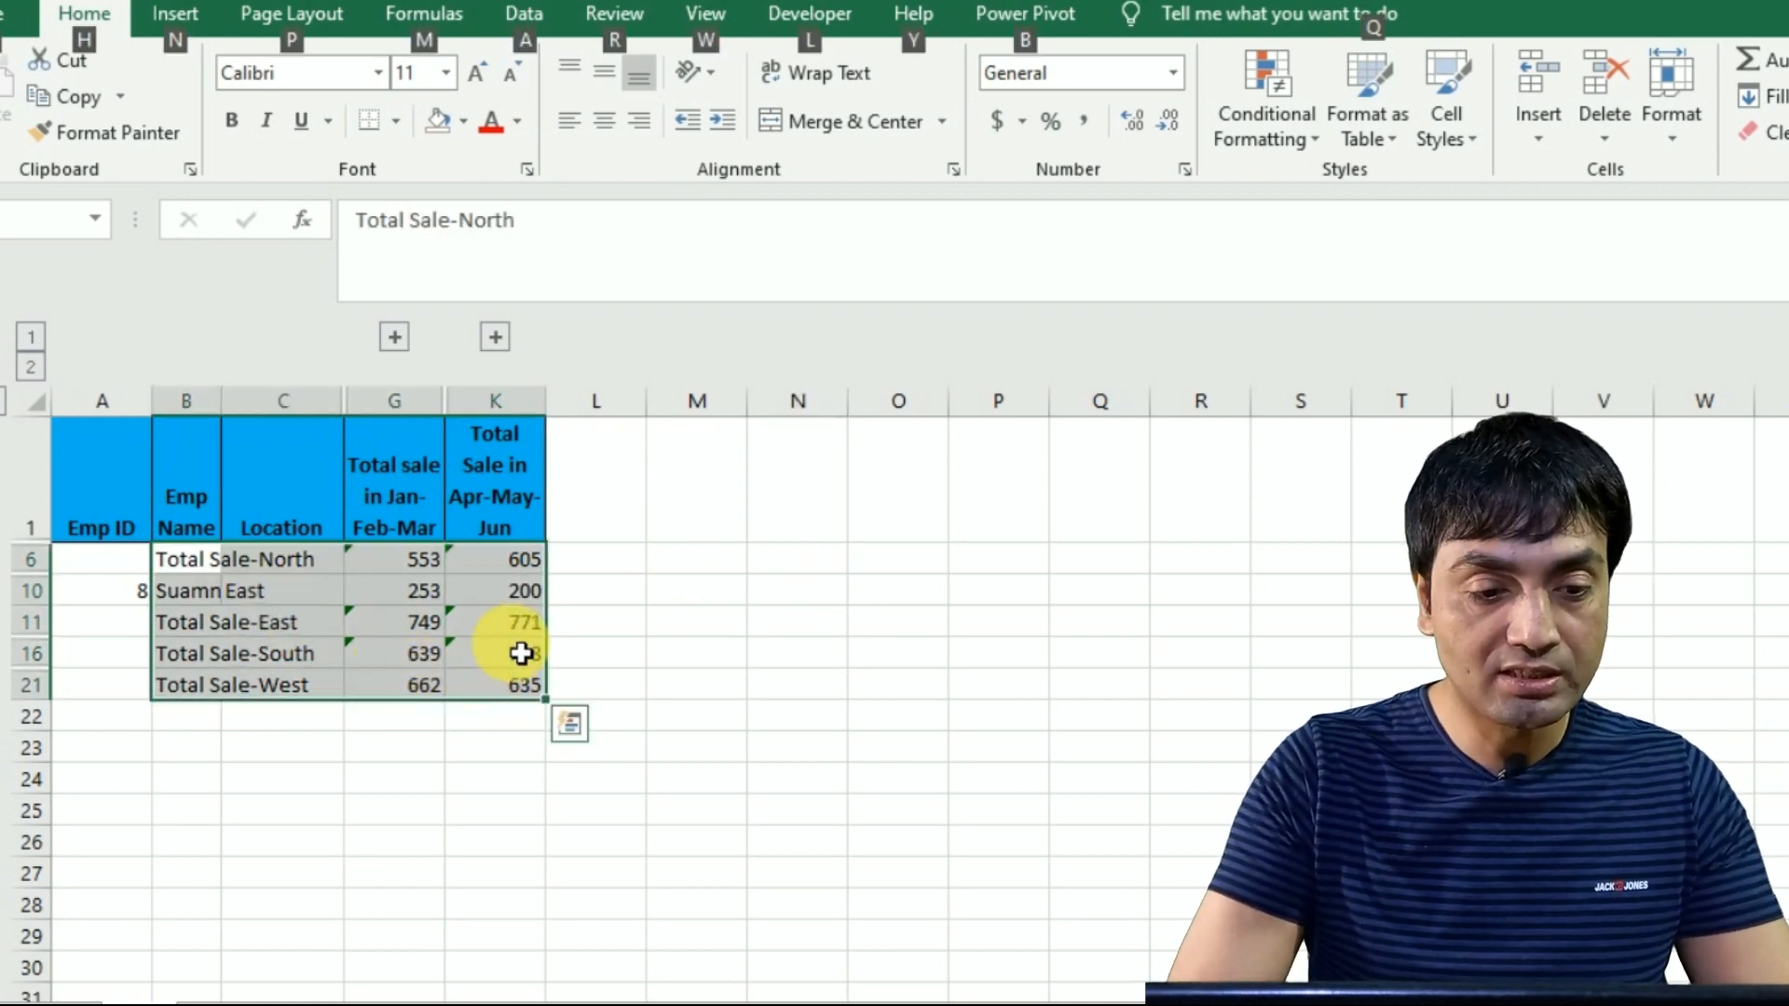
key("Escape")
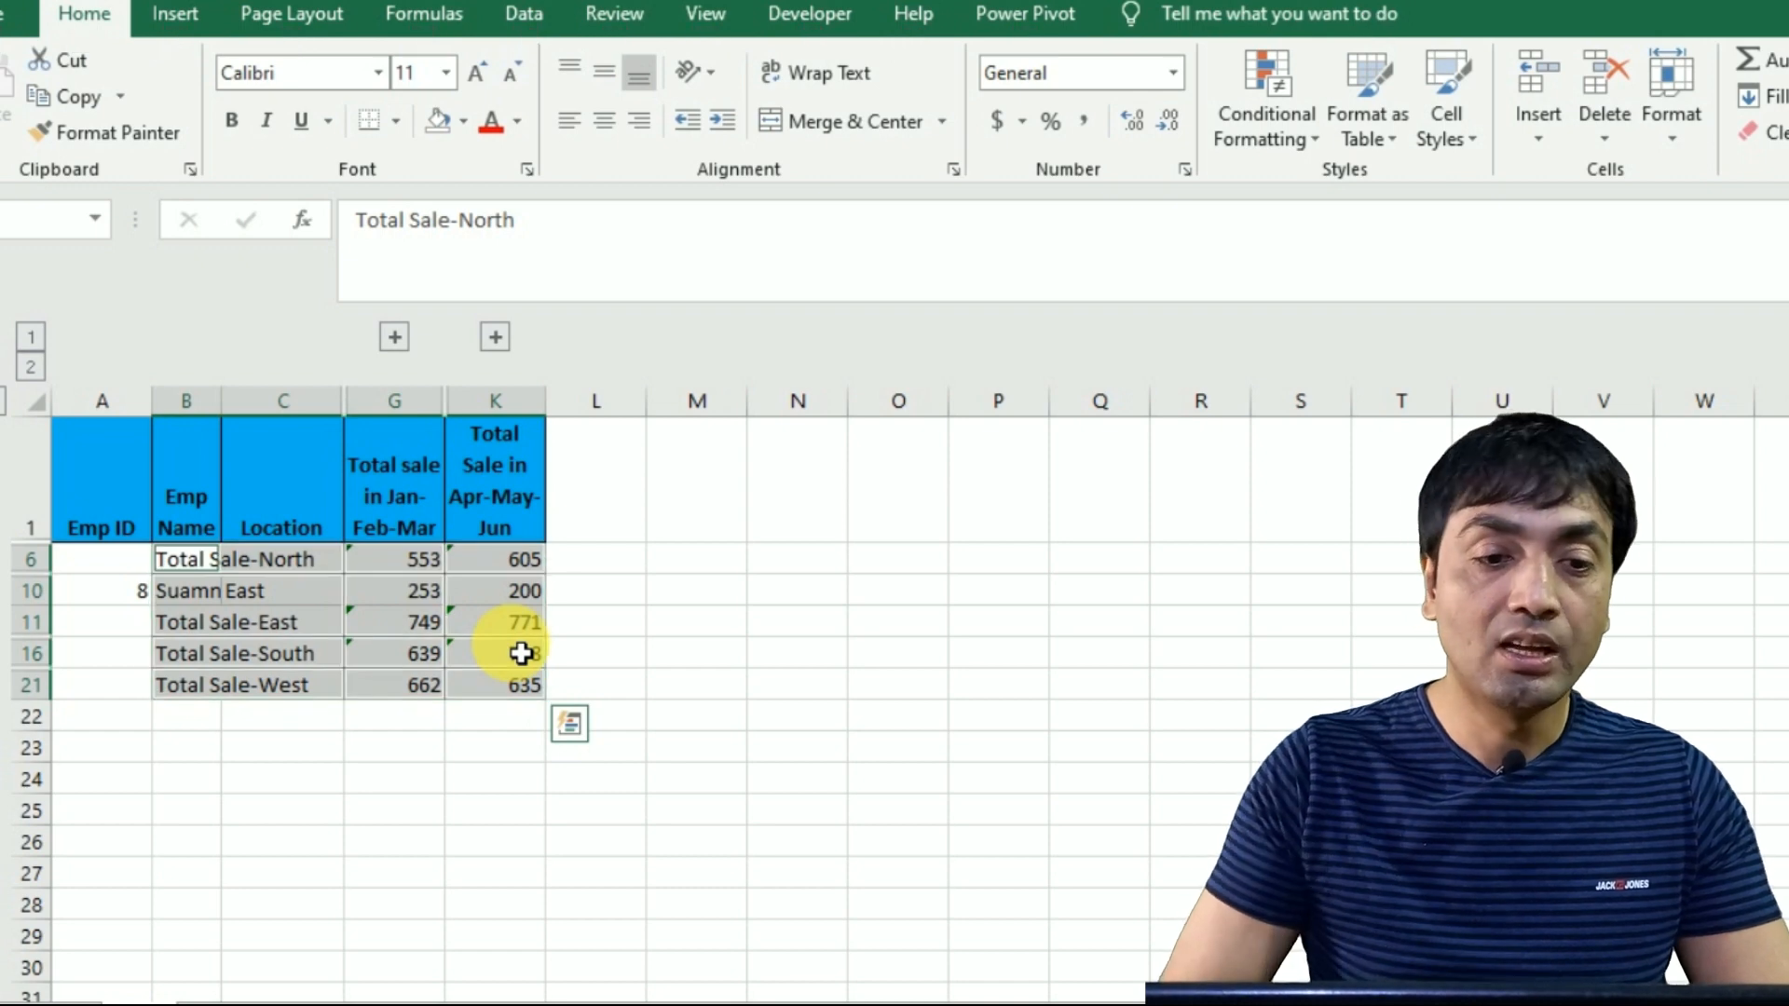
left_click(463, 120)
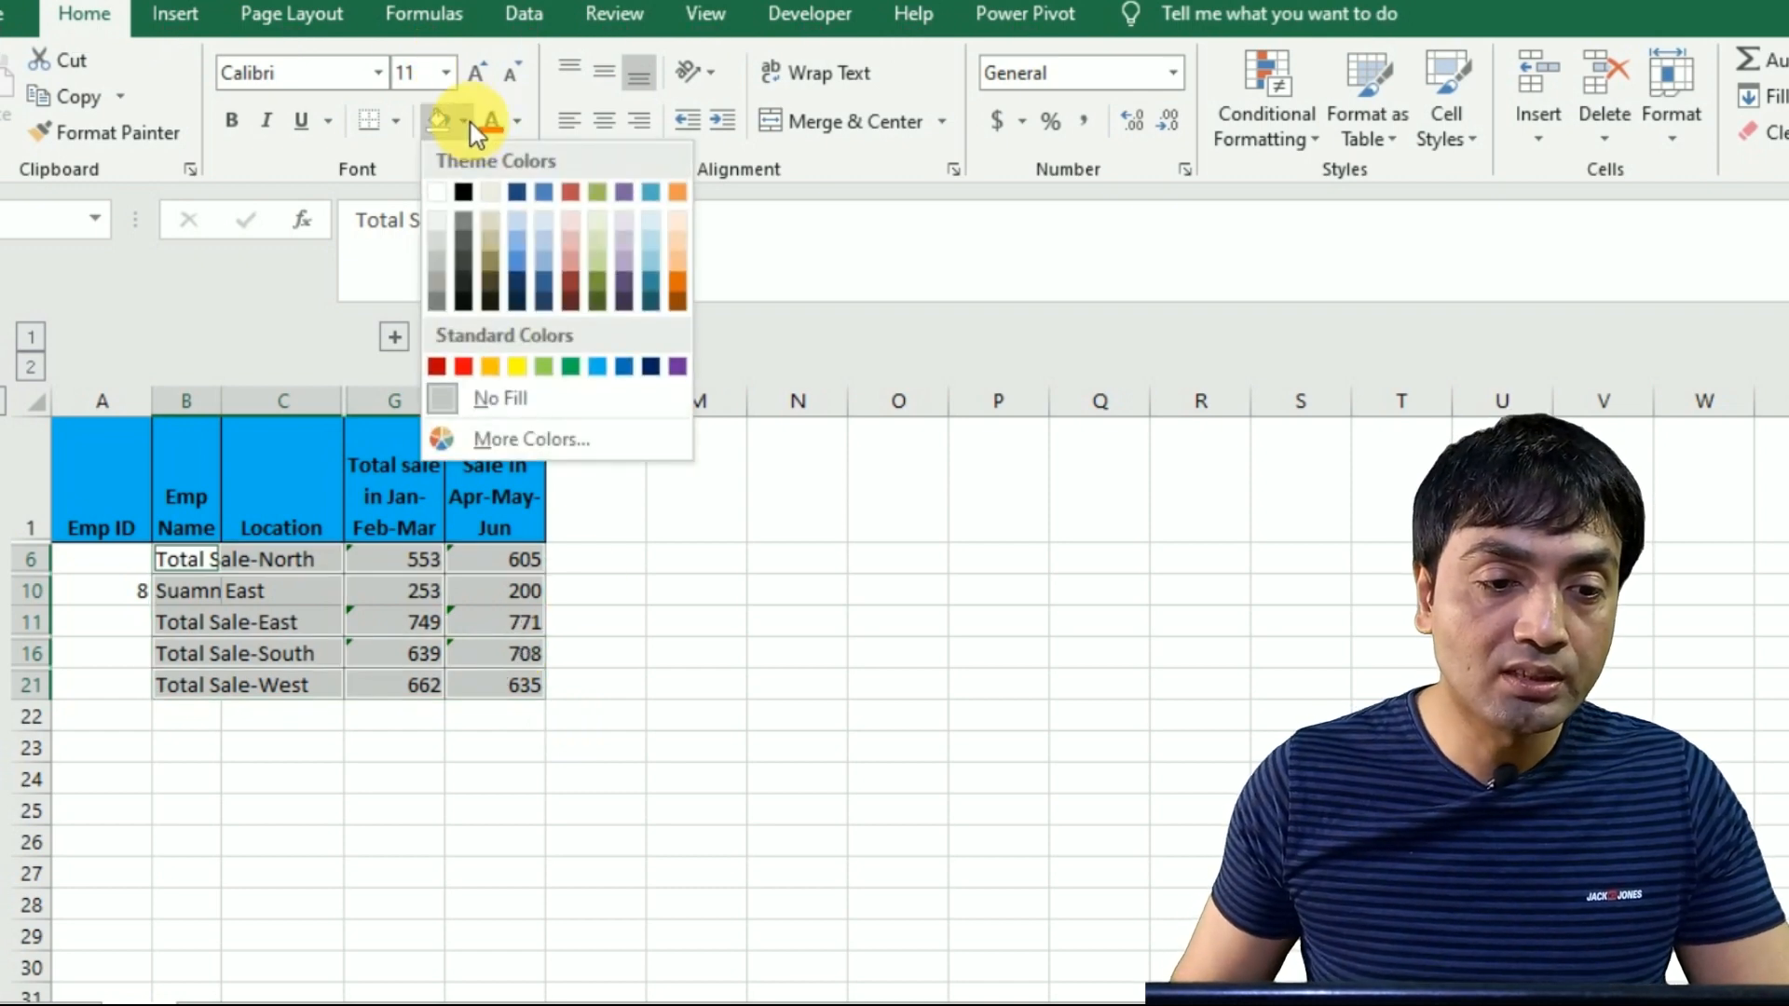
left_click(490, 365)
Expand the region row groups to check which rows received the orange fill.
left_click(0, 596)
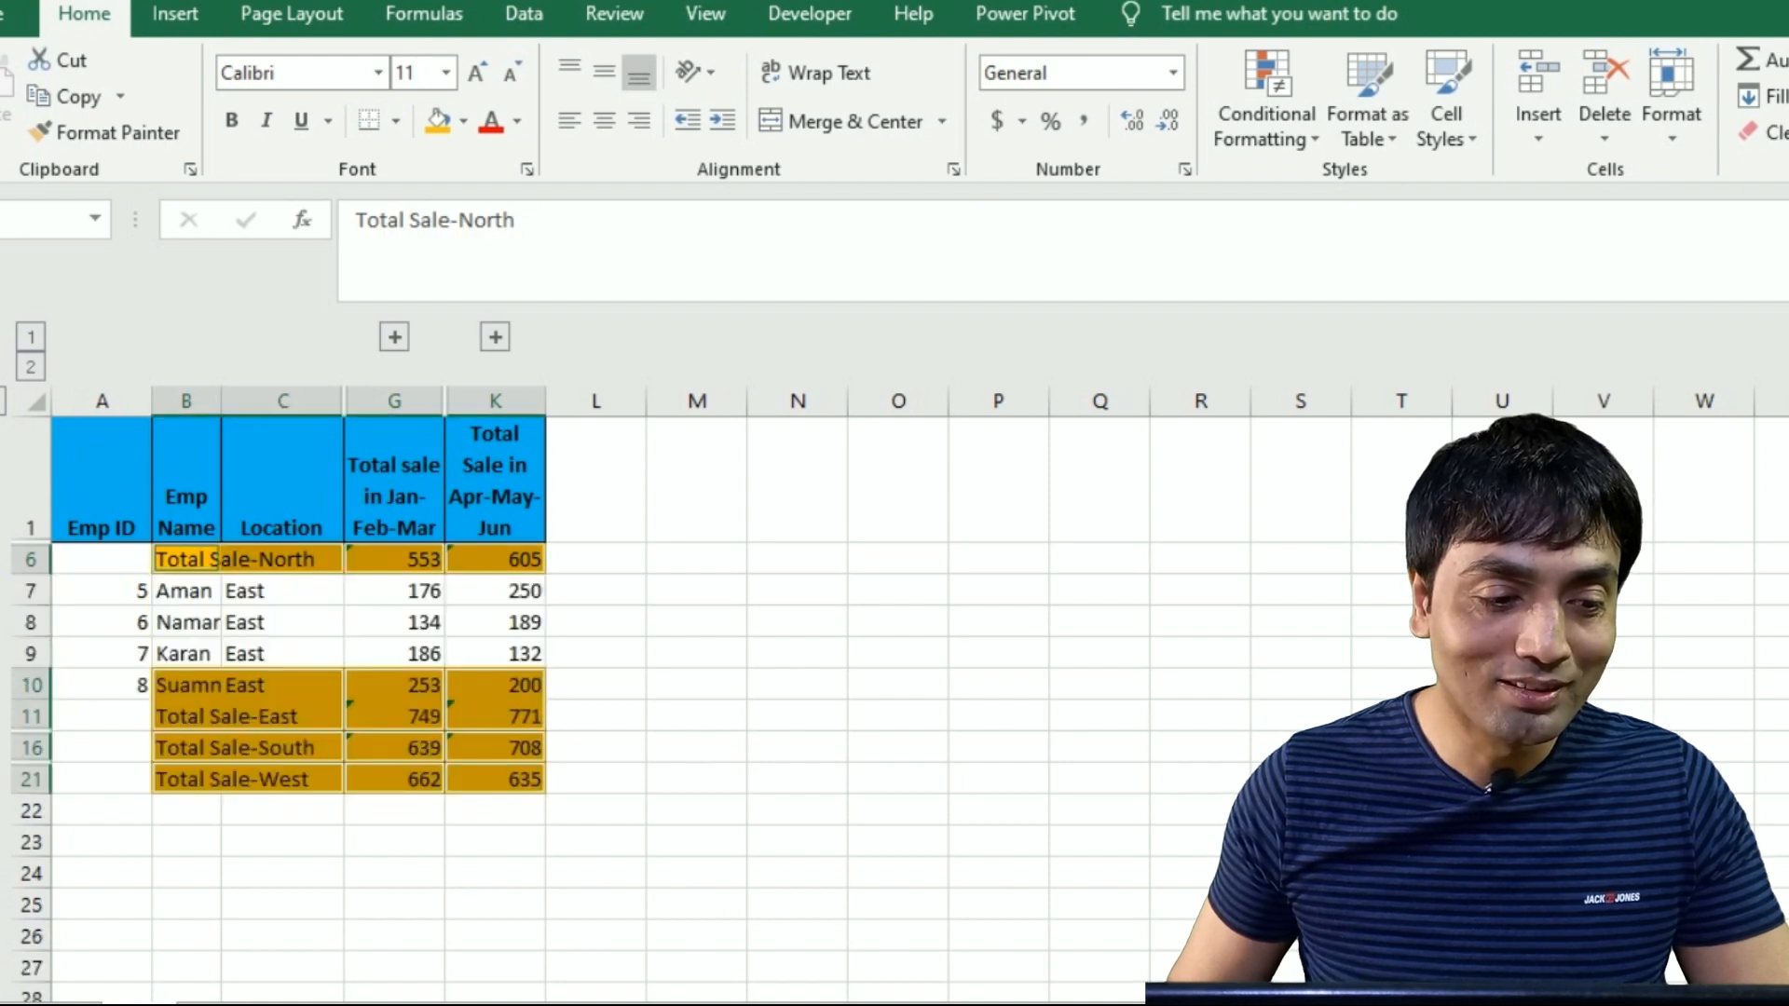
left_click(1, 748)
left_click(1, 905)
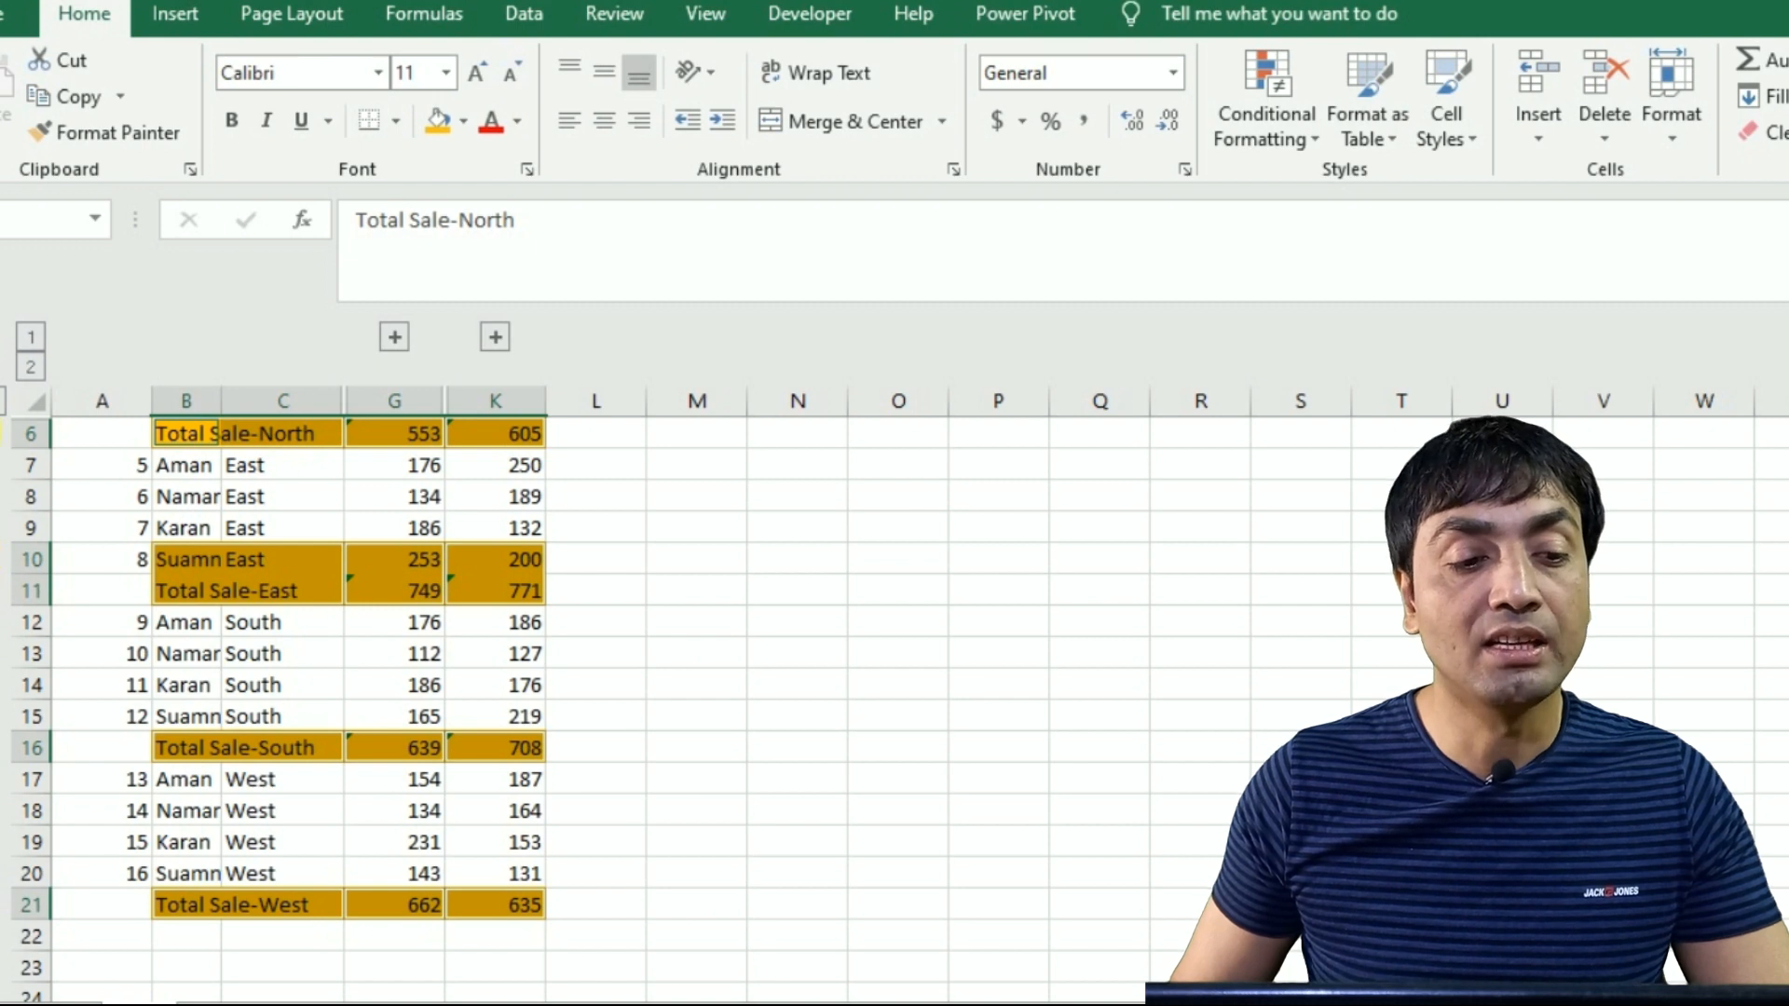
scroll(391, 521, "up", 2)
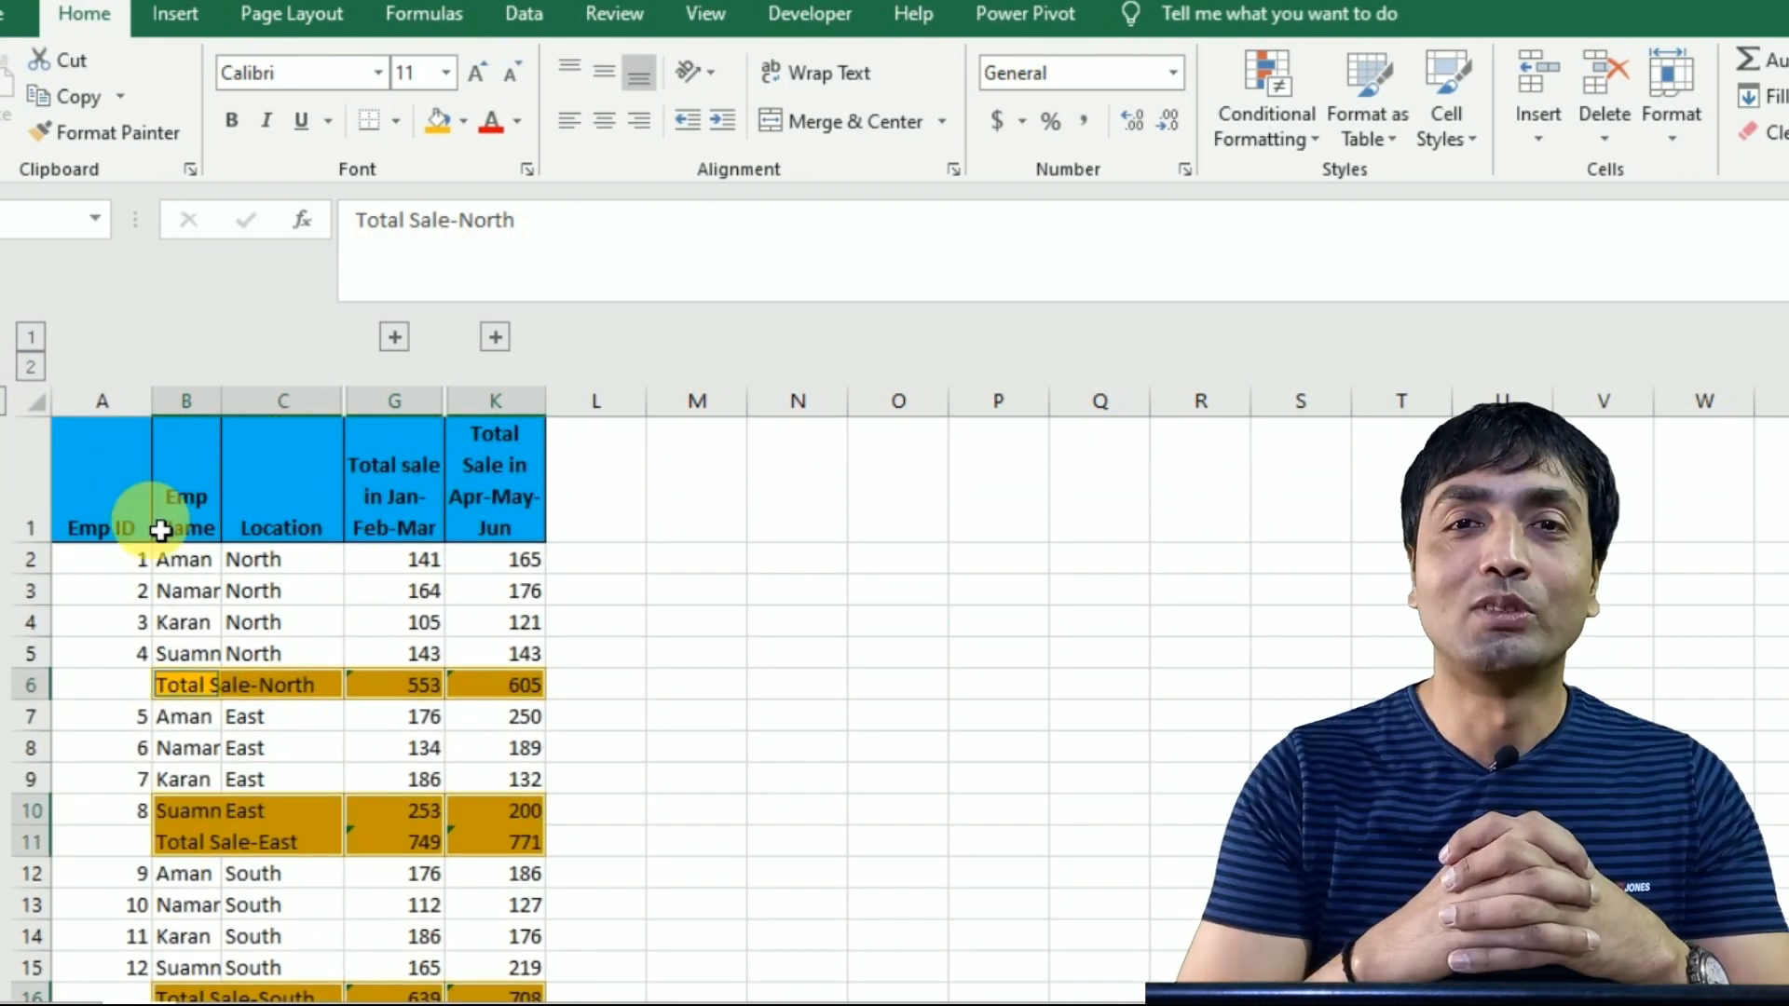
Expand the Jan–March and Apr–June column groups to show the monthly figures again.
left_click(394, 336)
left_click(839, 337)
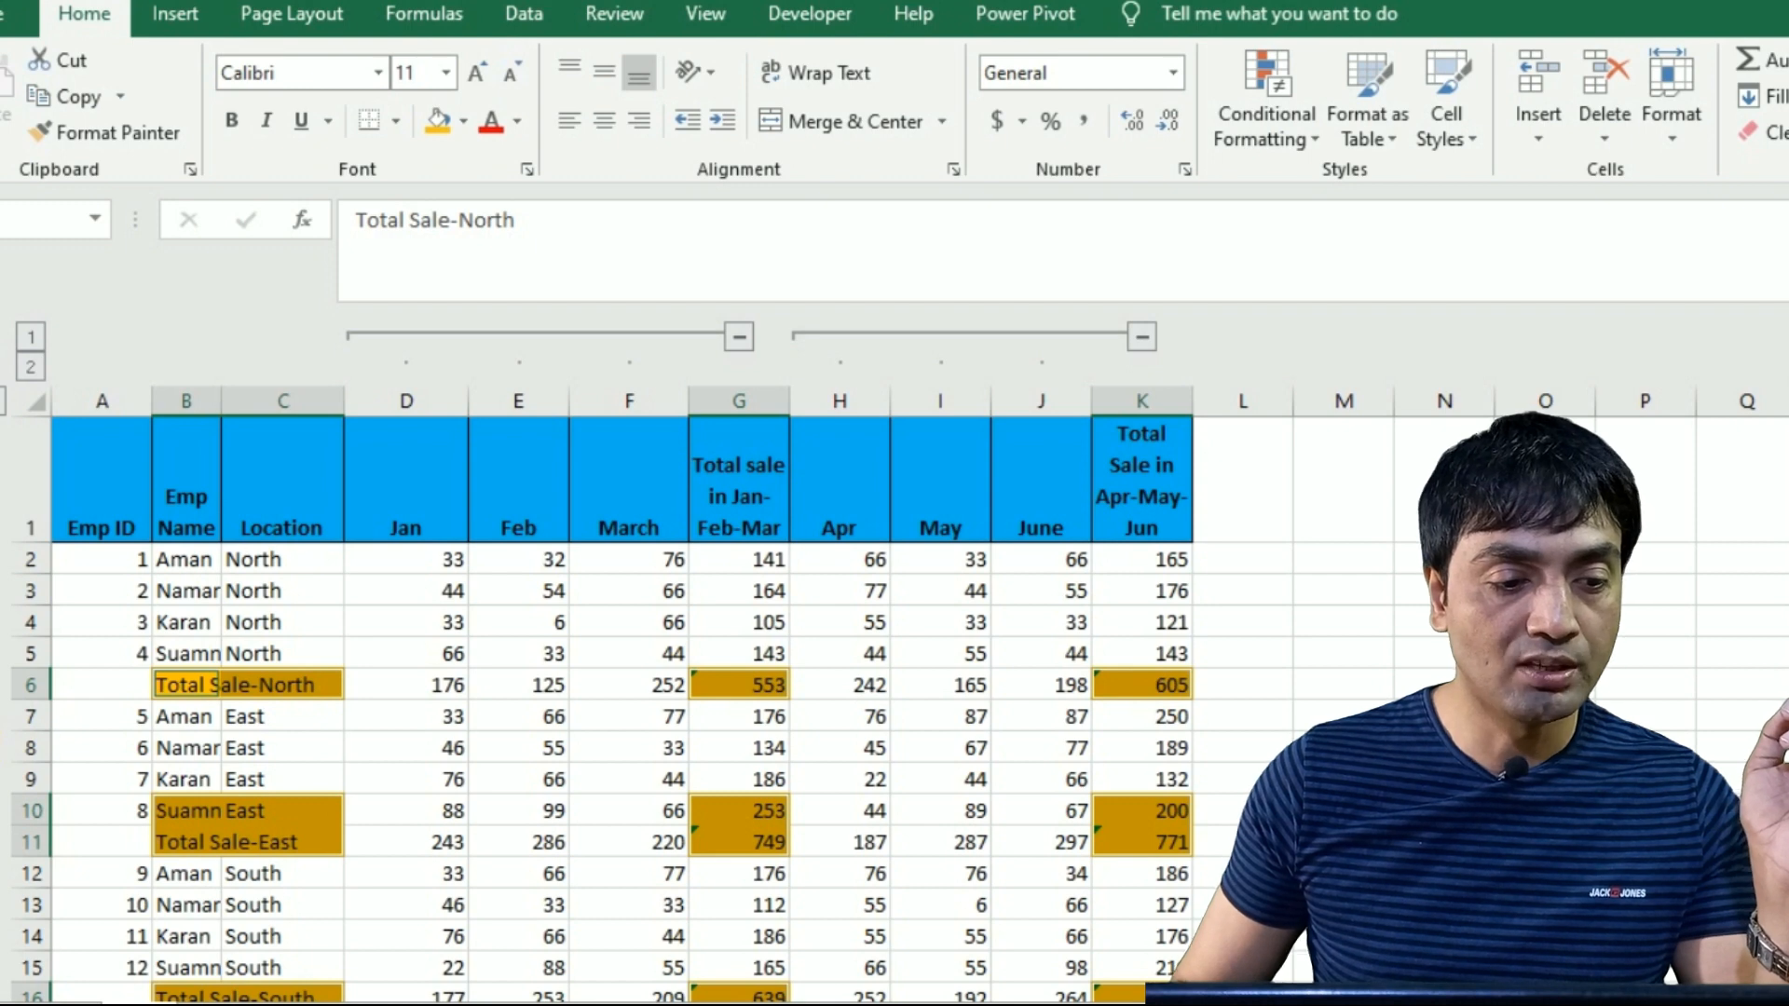
scroll(3, 769, "down", 1)
scroll(596, 773, "down", 1)
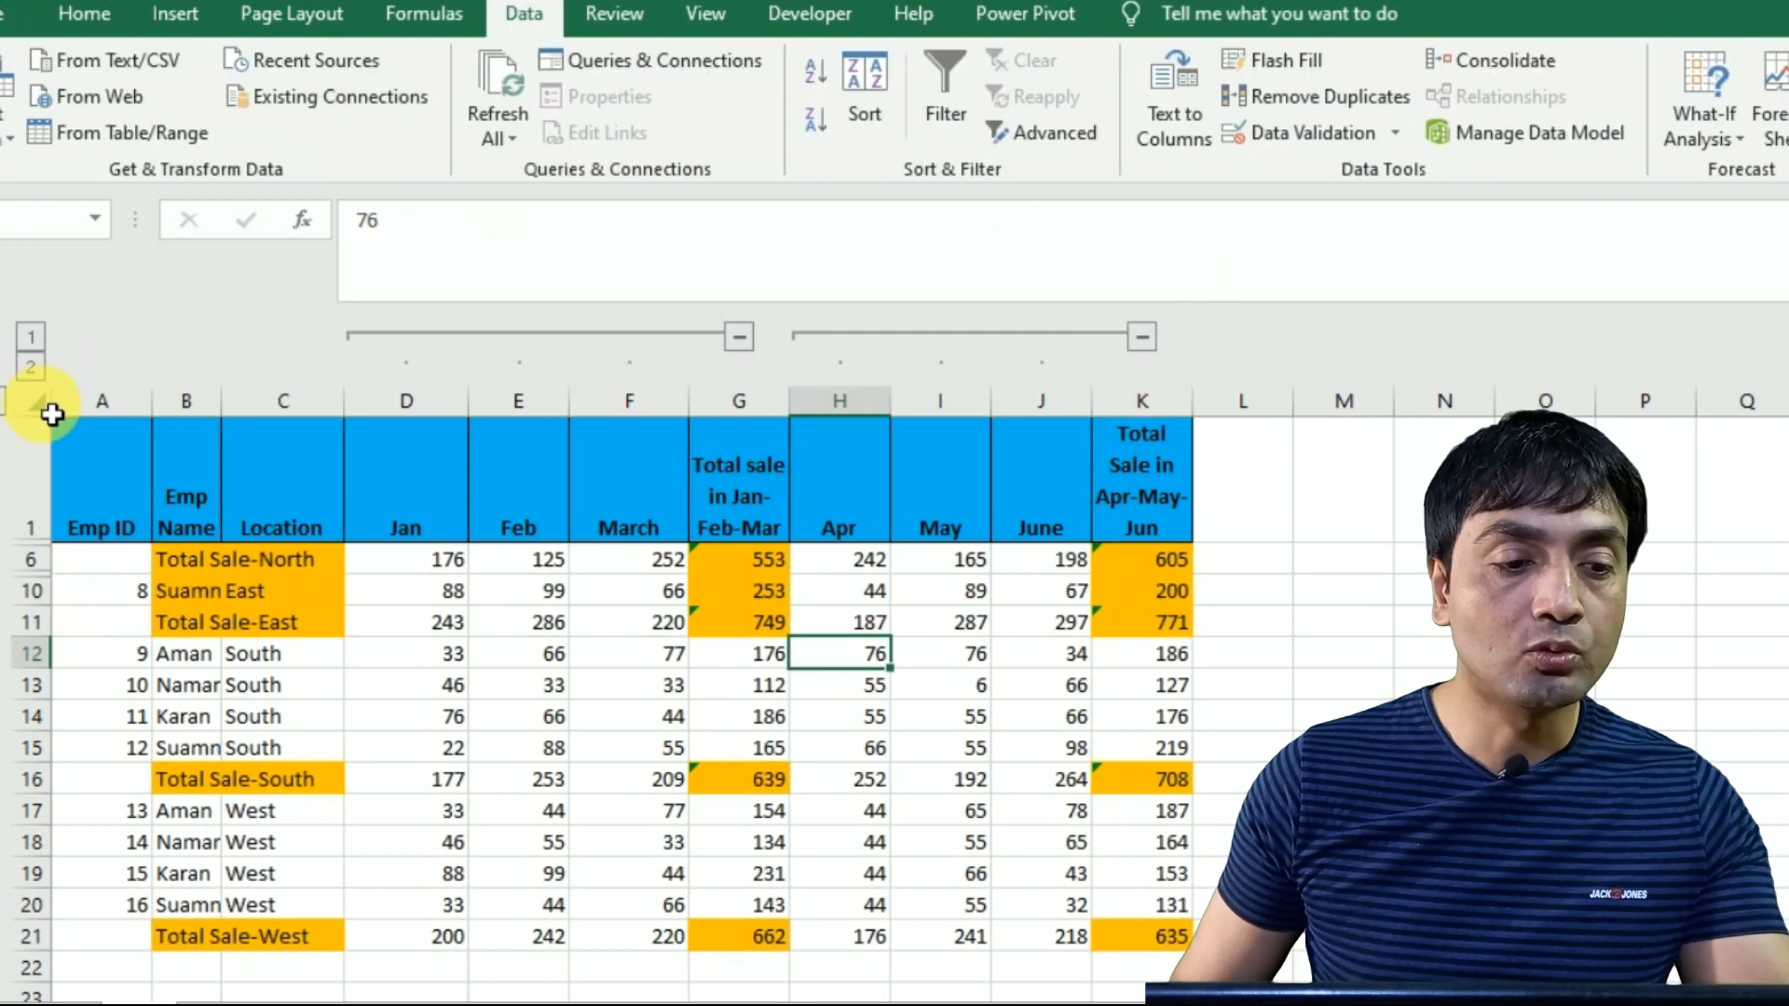
Select the whole sales sheet and ungroup all of its rows.
left_click(37, 402)
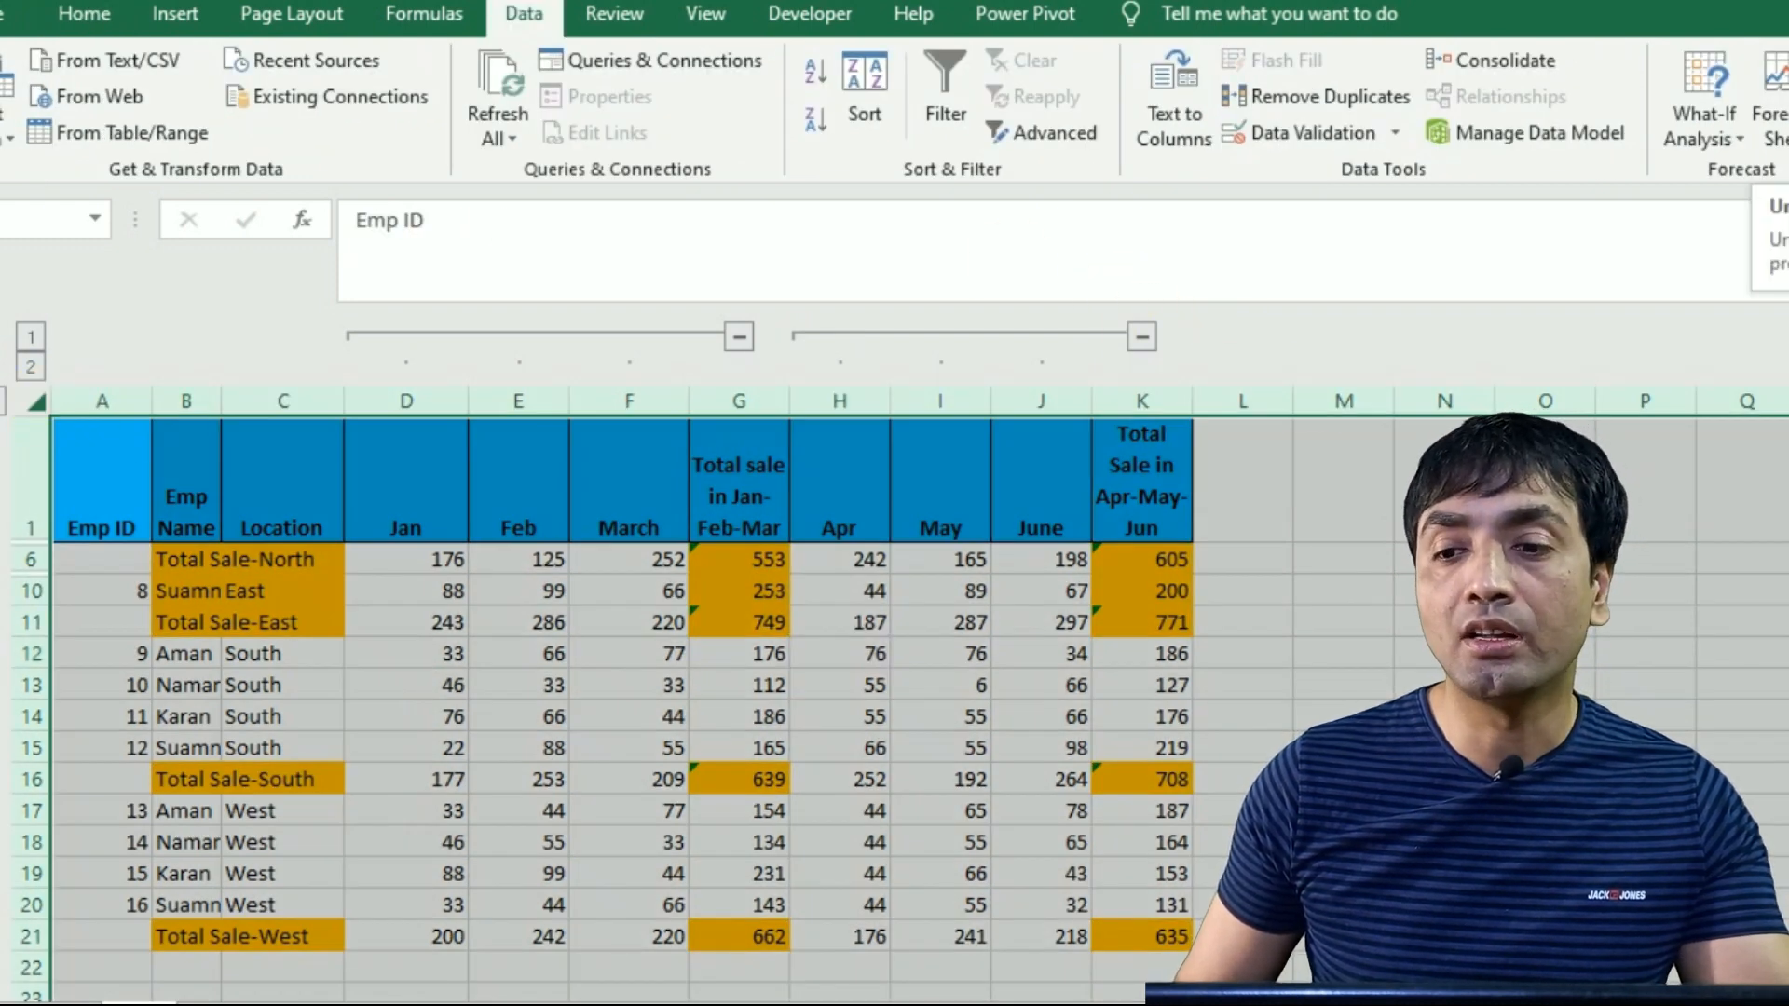
left_click(1787, 111)
left_click(1073, 558)
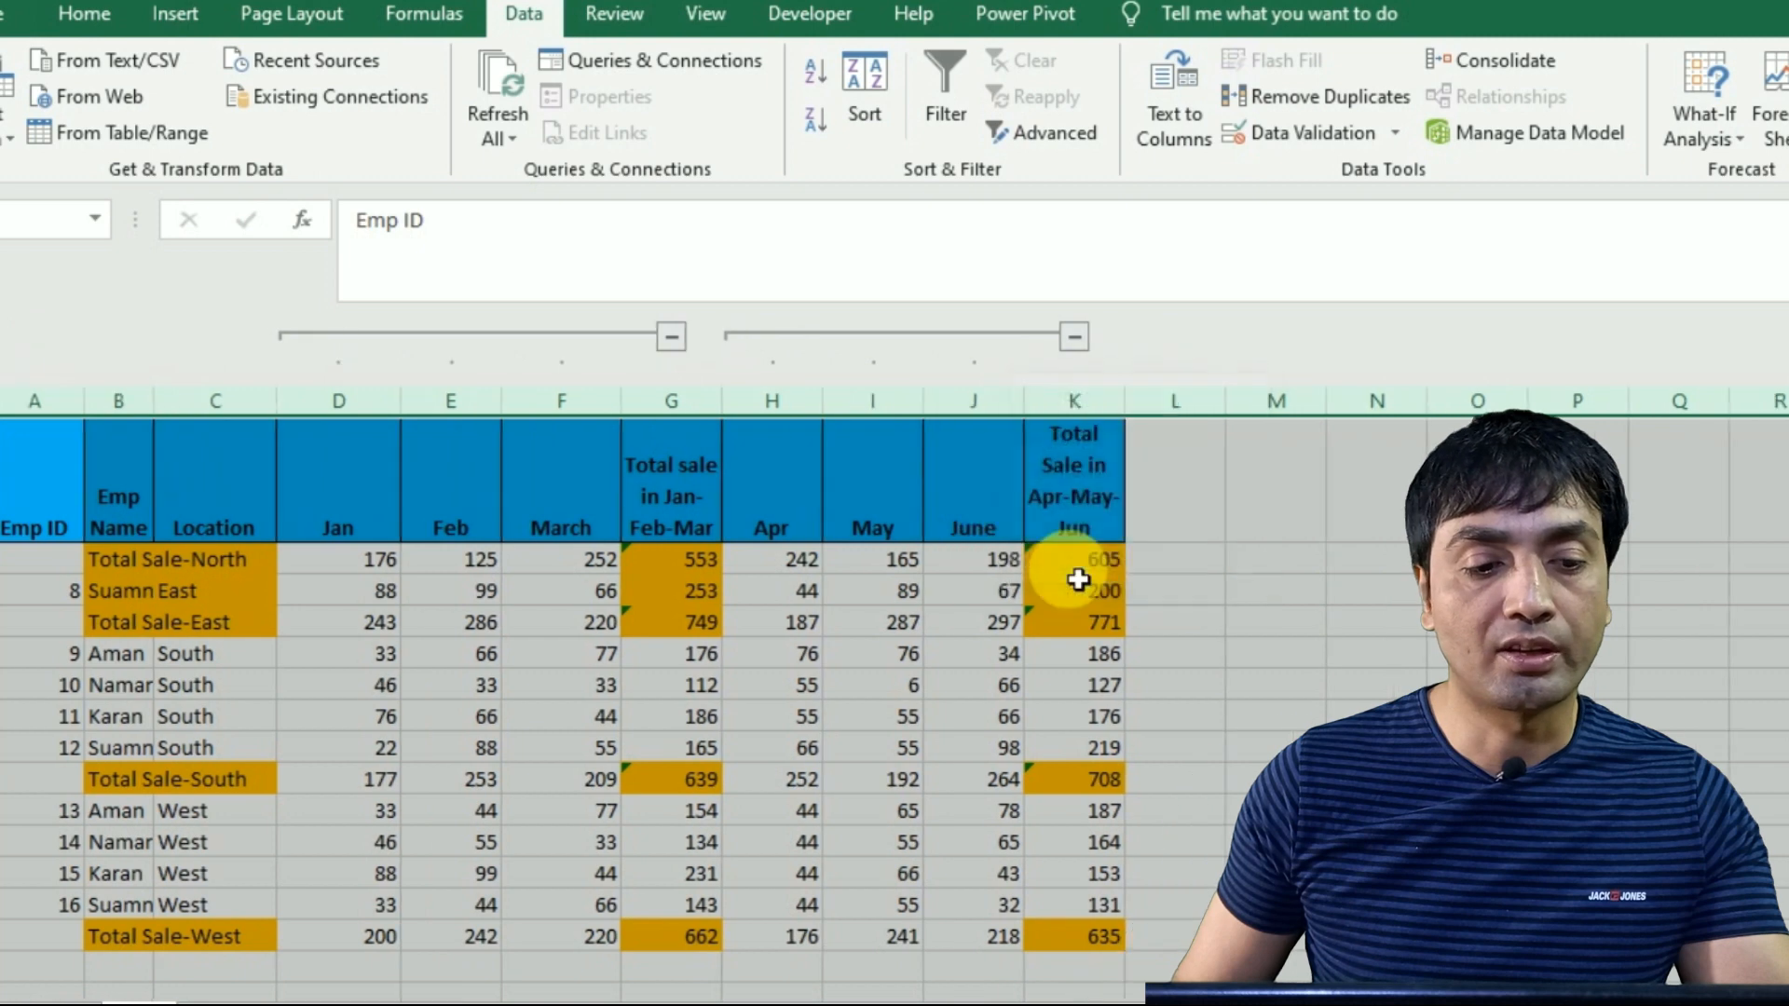
left_click(579, 717)
Ungroup all the columns of the fully selected sales sheet.
left_click(2, 402)
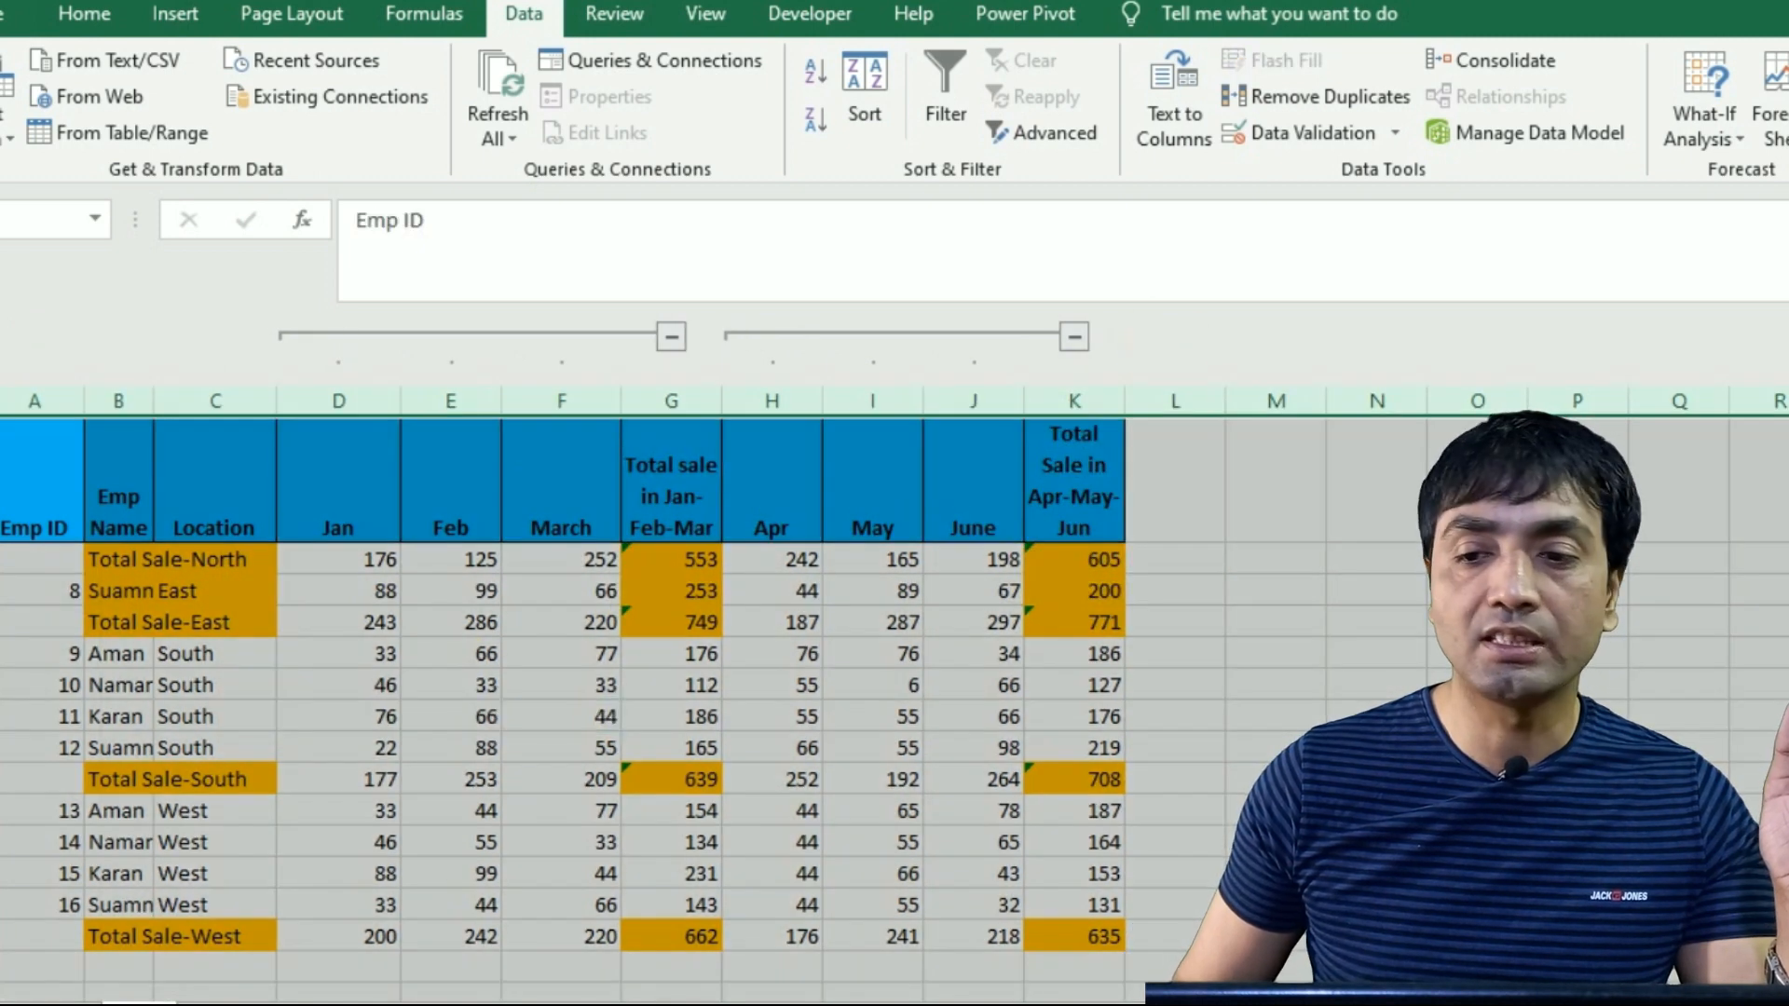
key("shift+alt+Left")
left_click(1085, 503)
left_click(1074, 559)
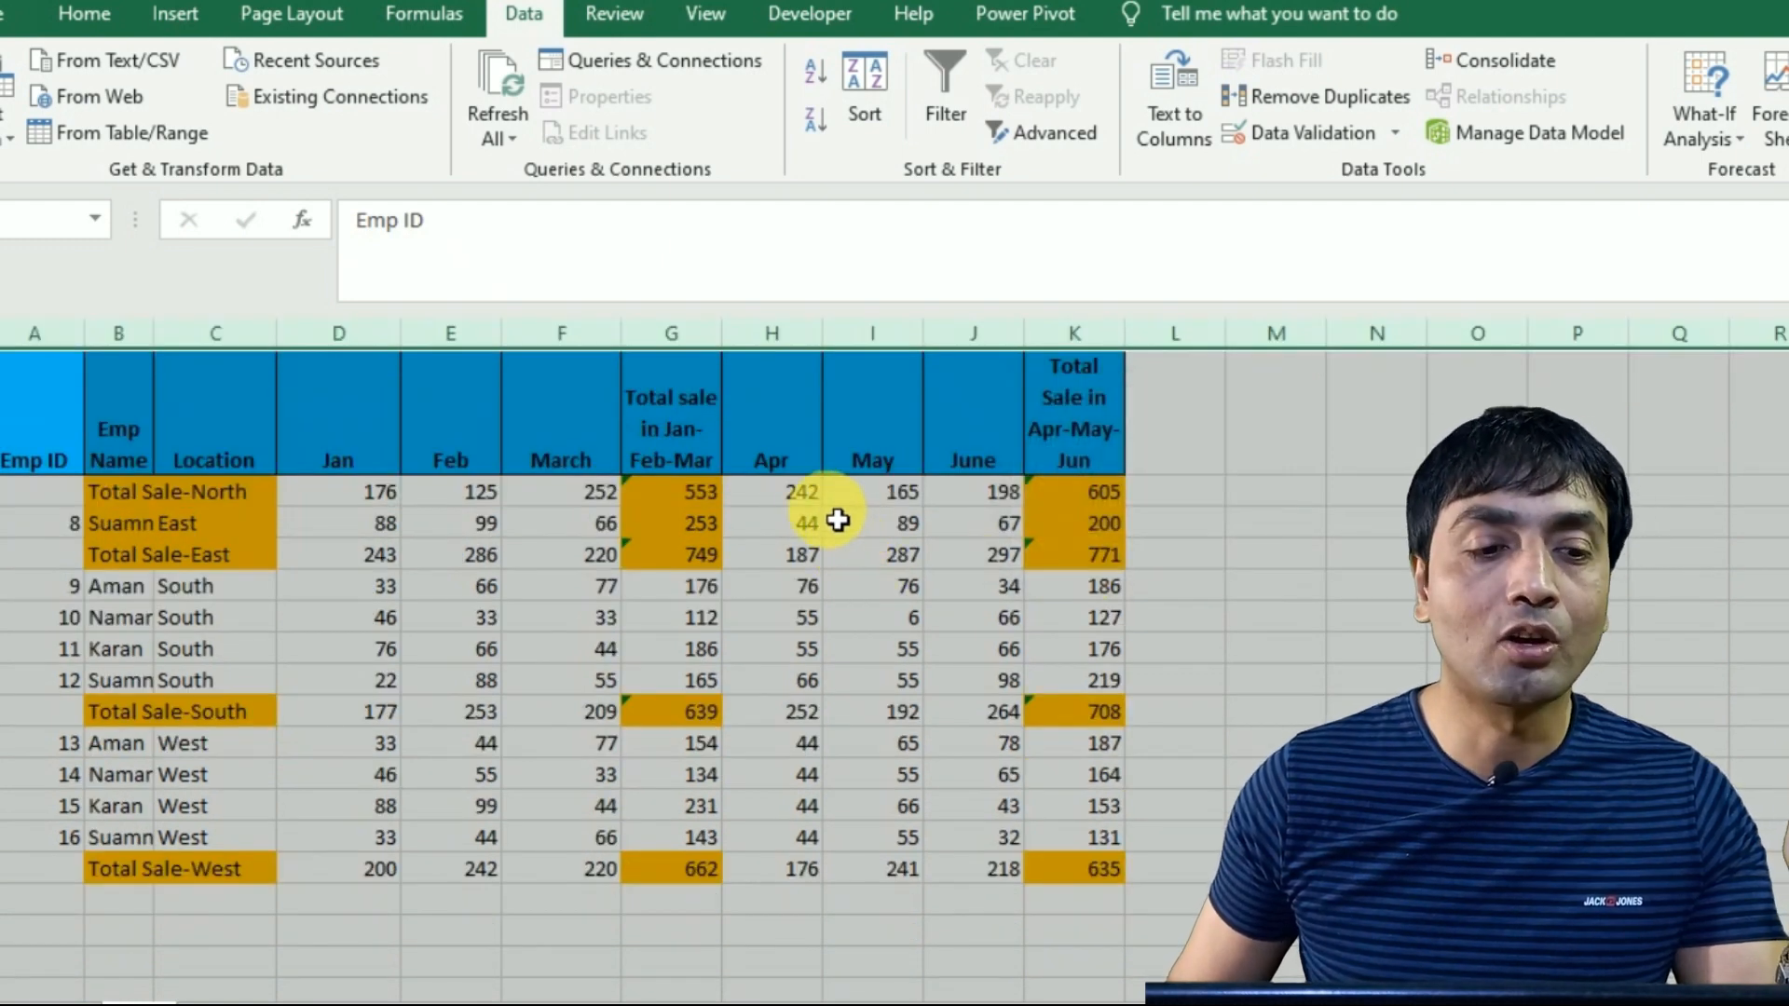
left_click(792, 494)
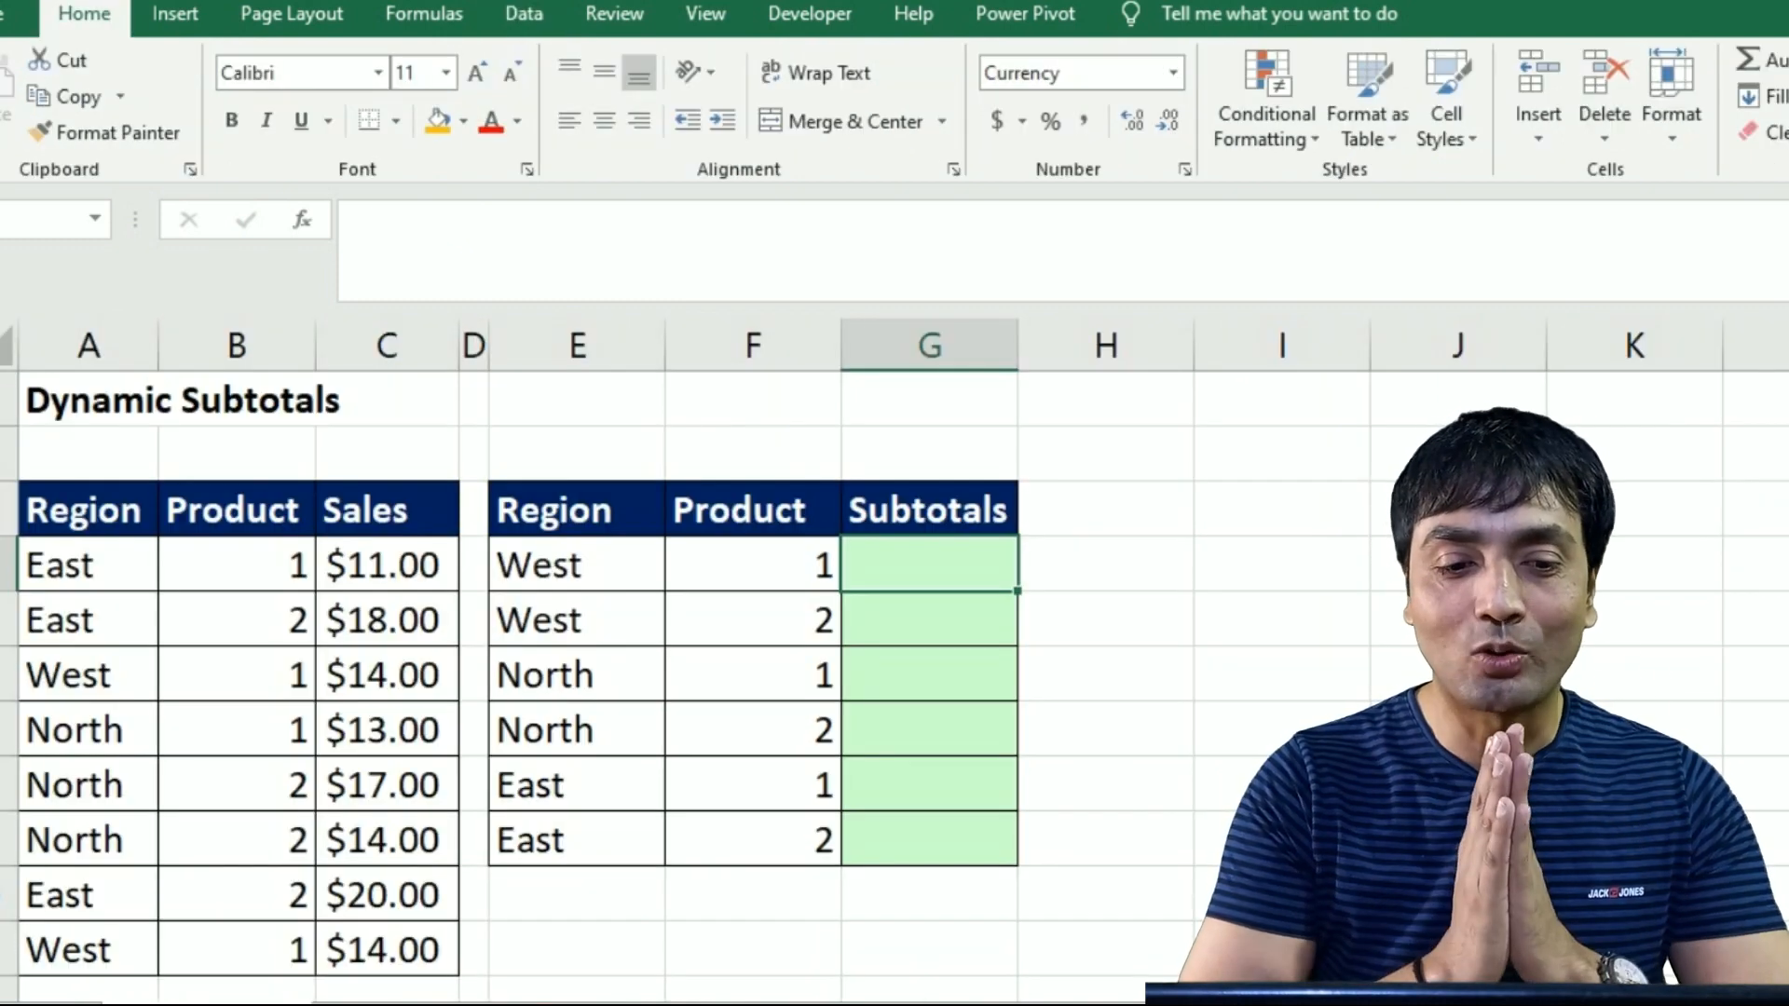
On the Dynamic Subtotals sheet, start a SUMIFS formula in G4 with the absolute sum range $C$4:$C$11.
left_click(801, 573)
left_click(923, 579)
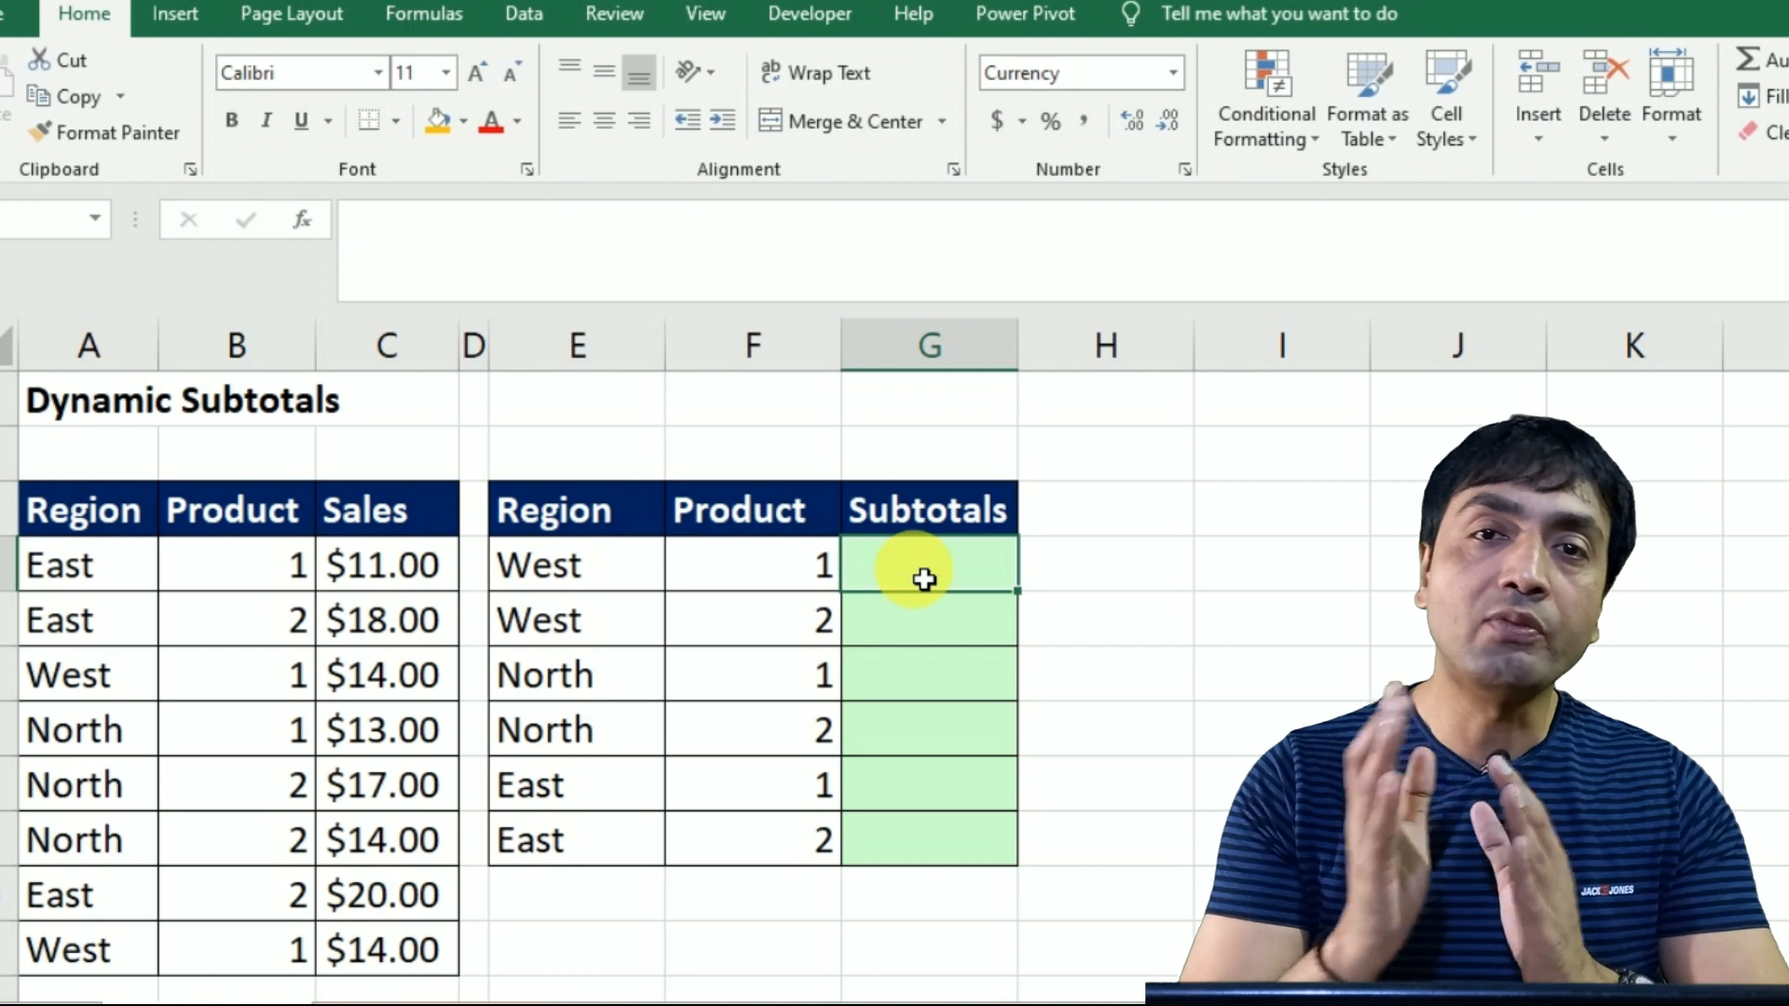
type("=sumifs")
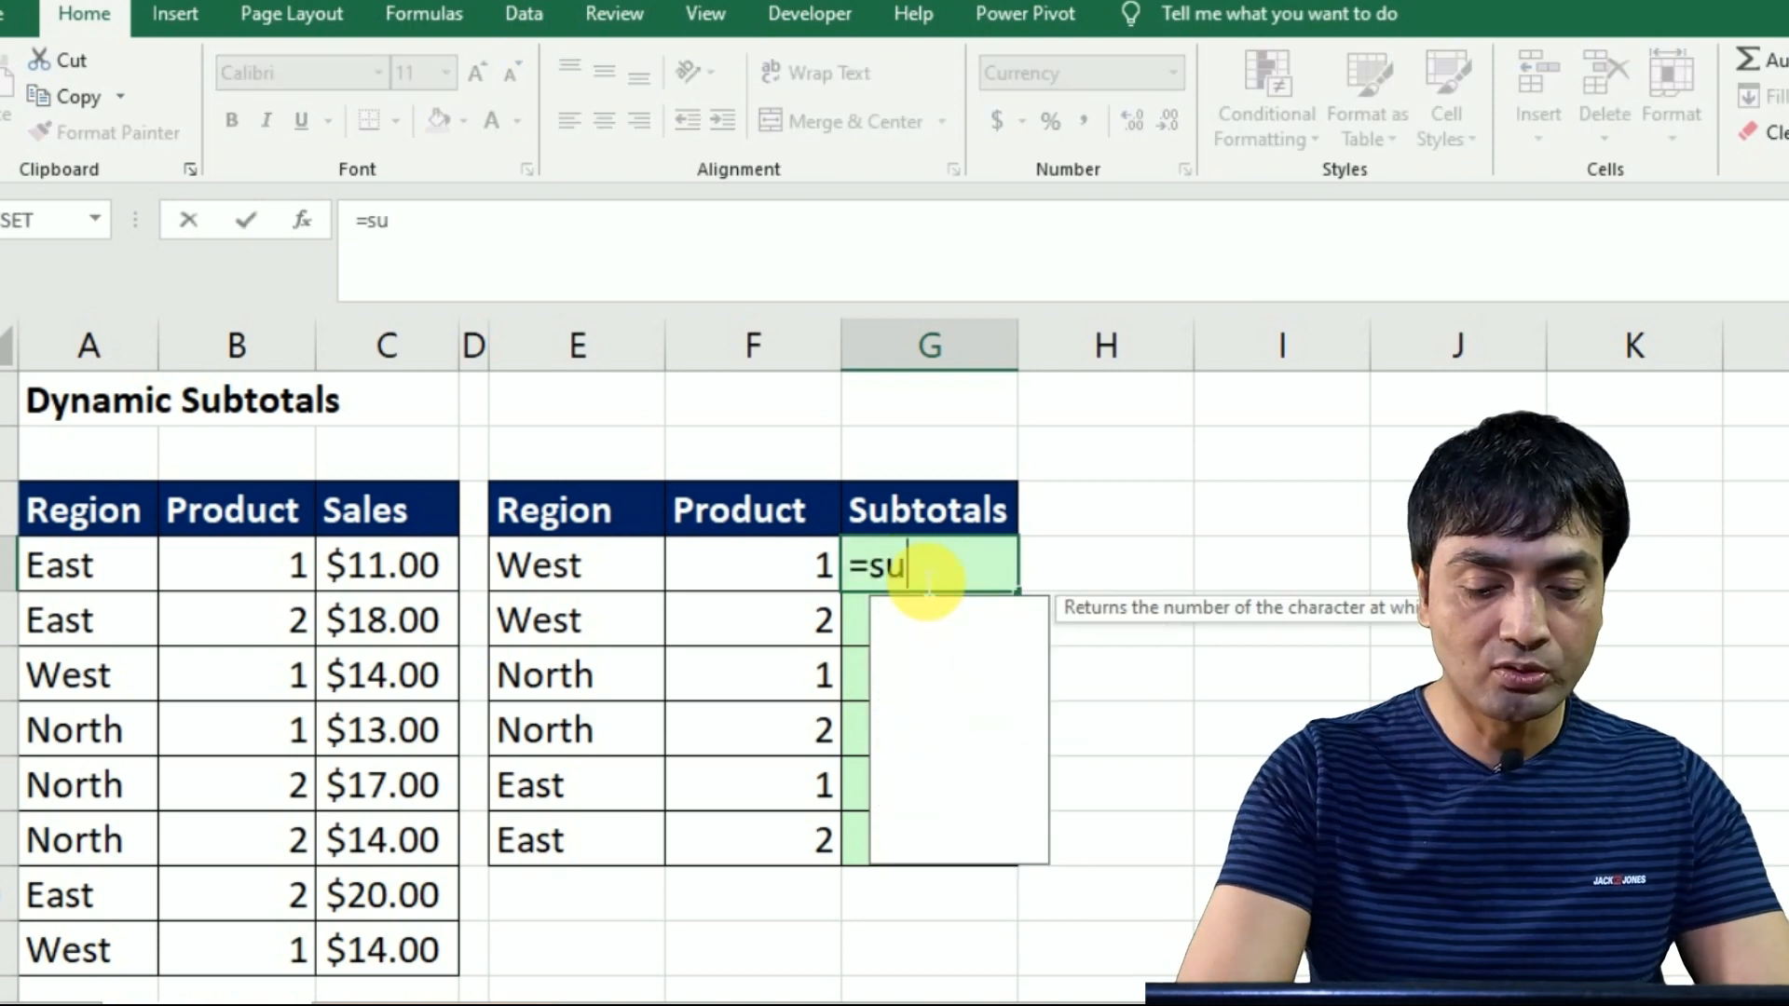
key("Tab")
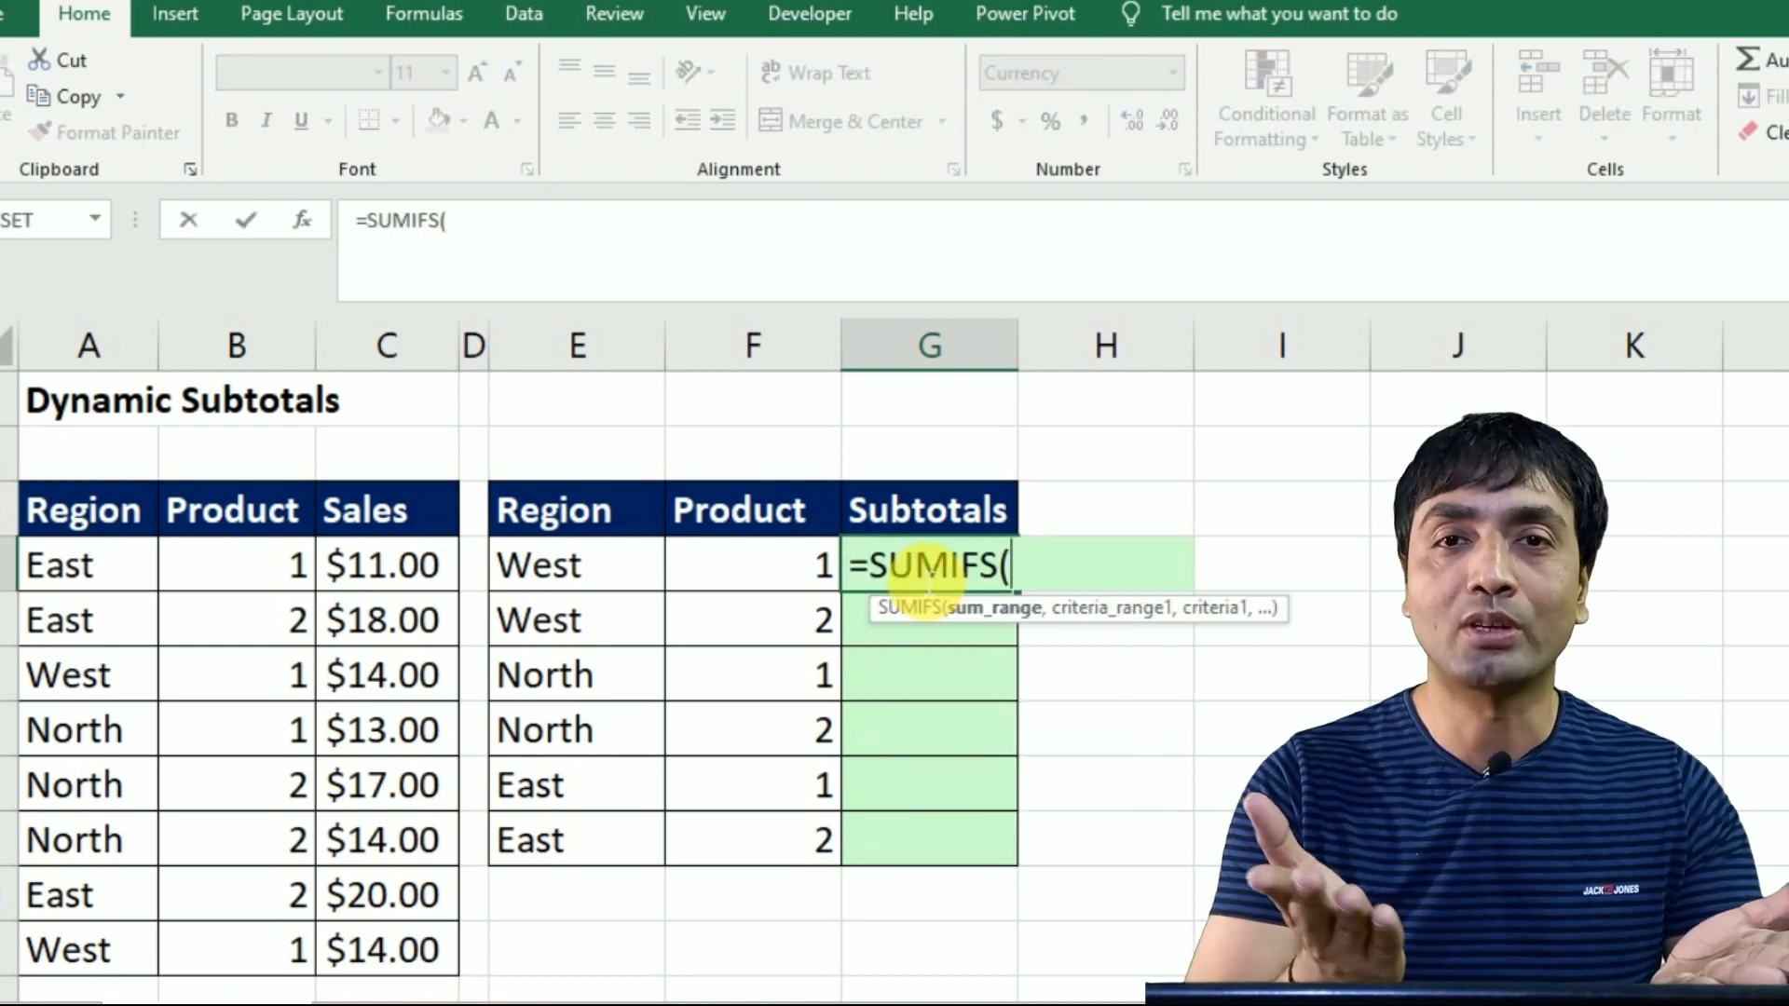
left_click(343, 570)
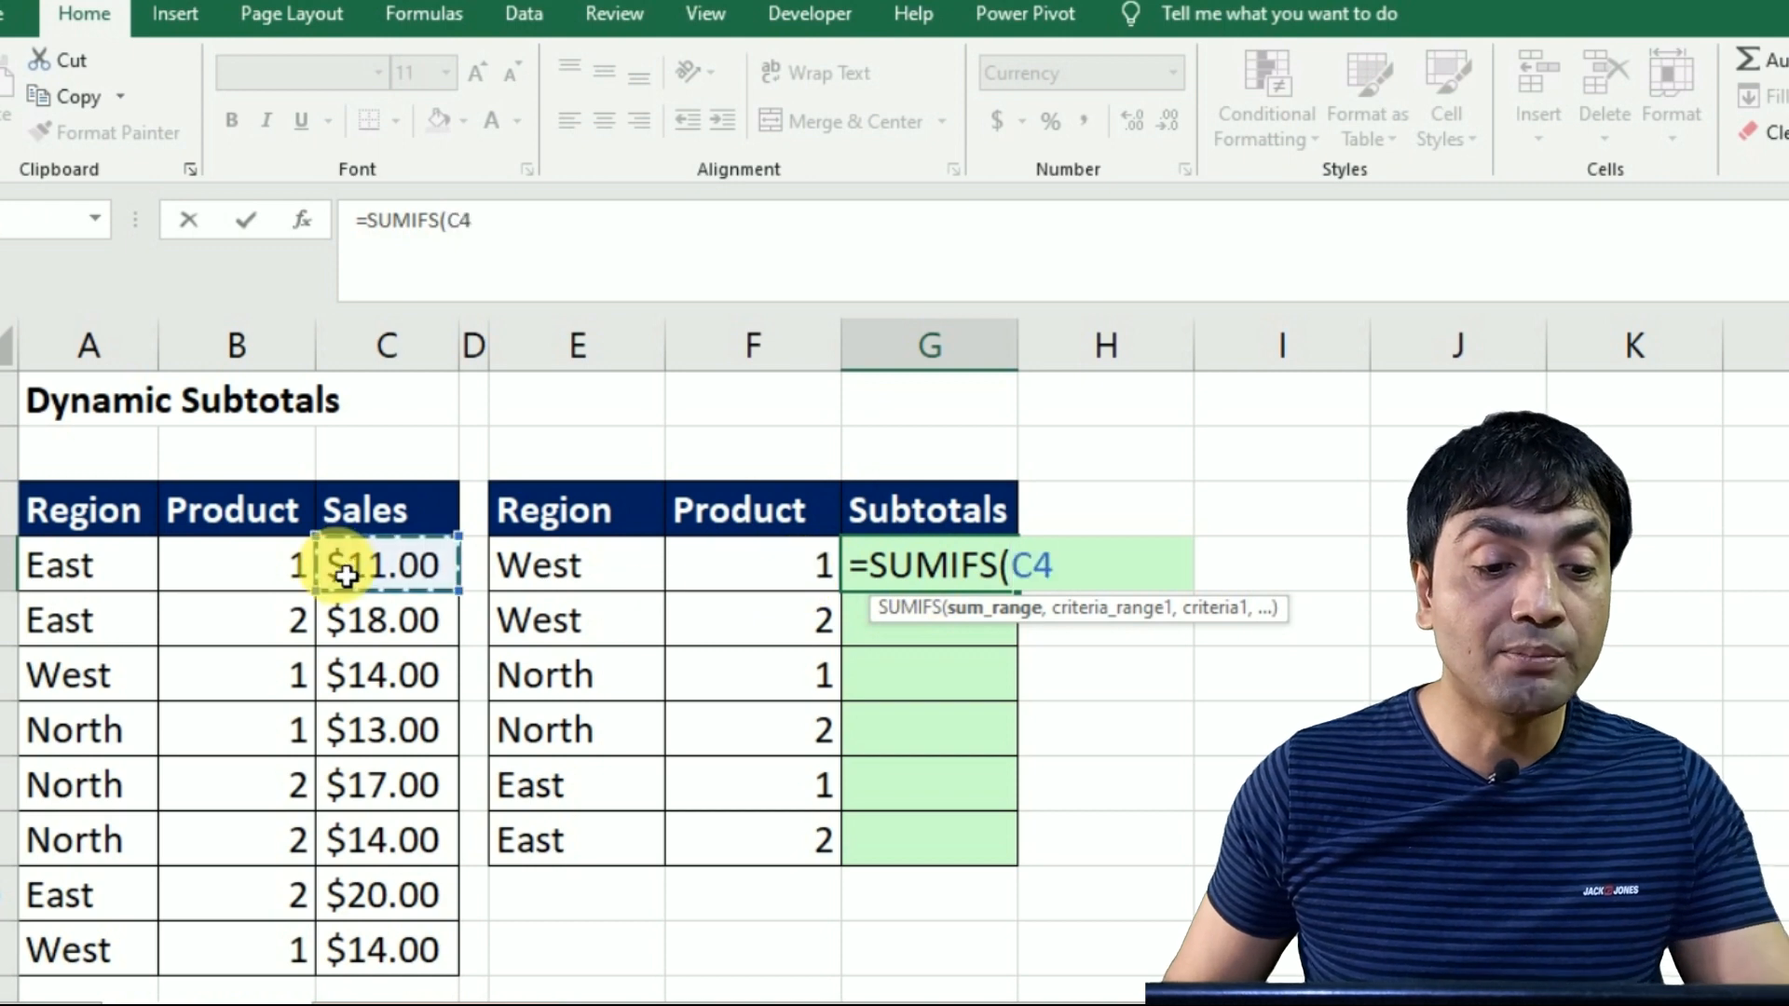
key("ctrl+shift+Down")
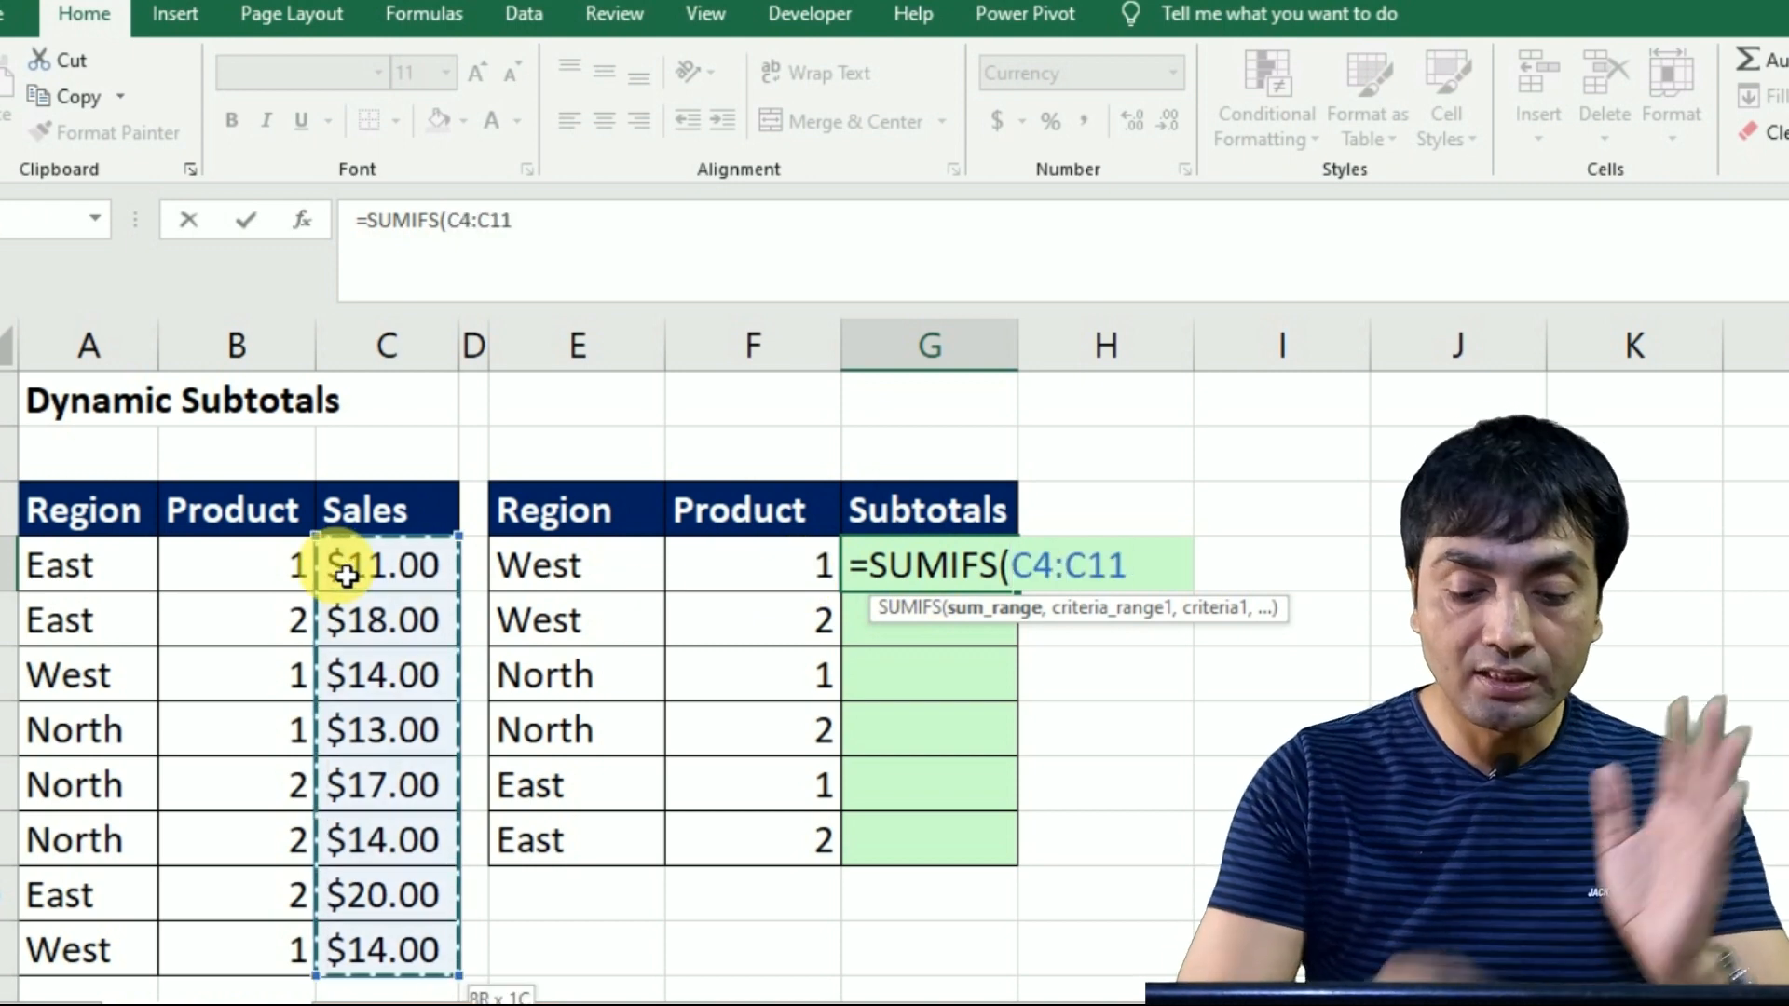
key("F4")
type(",")
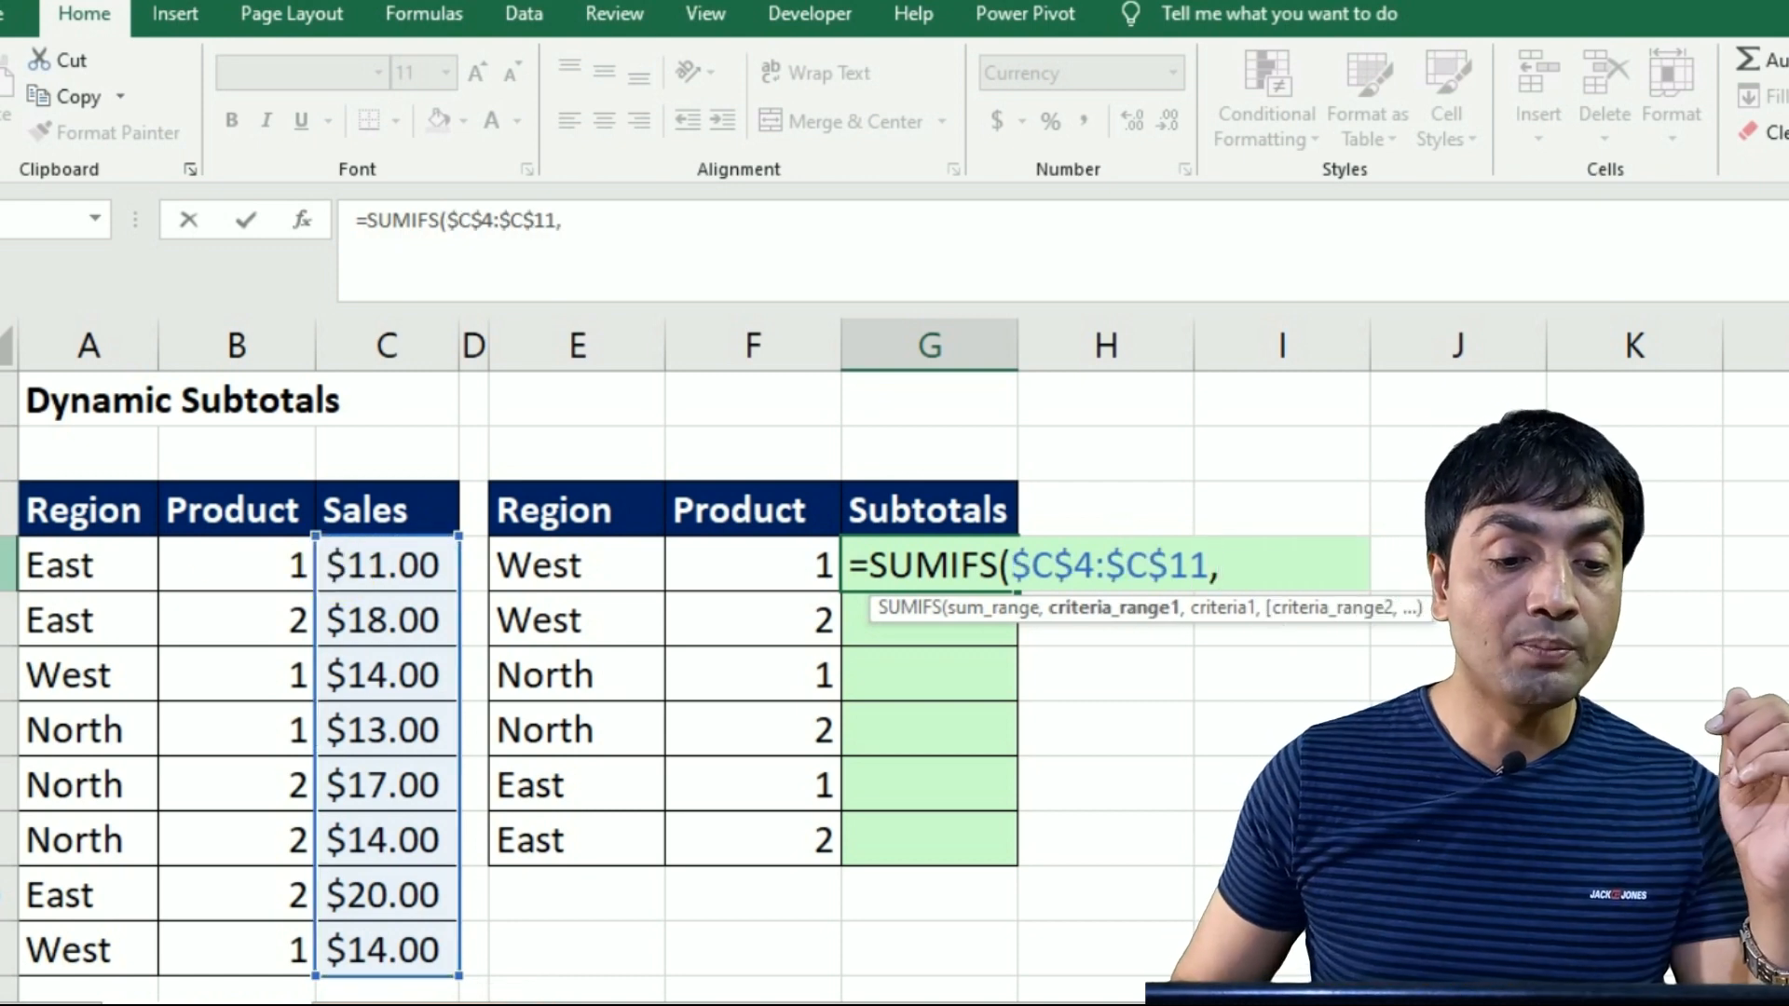
Add the region condition to the G4 formula, using criteria range $A$4:$A$11 and criterion E4.
left_click(100, 585)
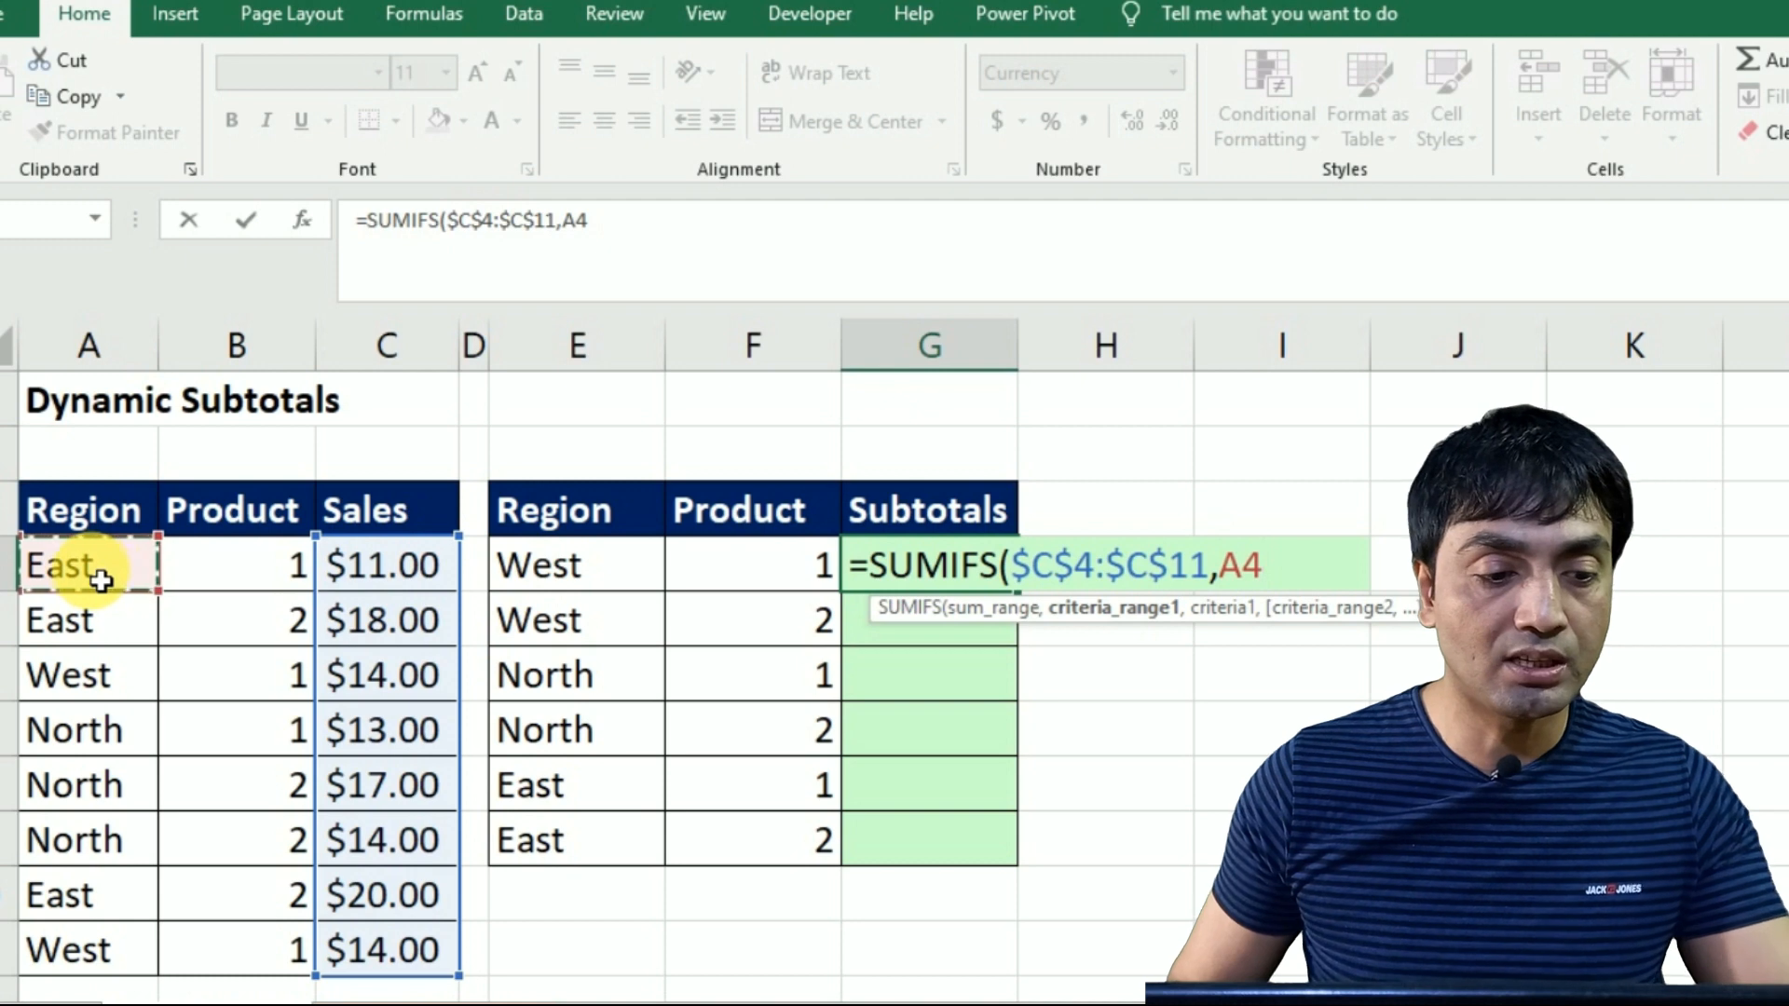
key("ctrl+shift+Down")
key("F4")
type(",")
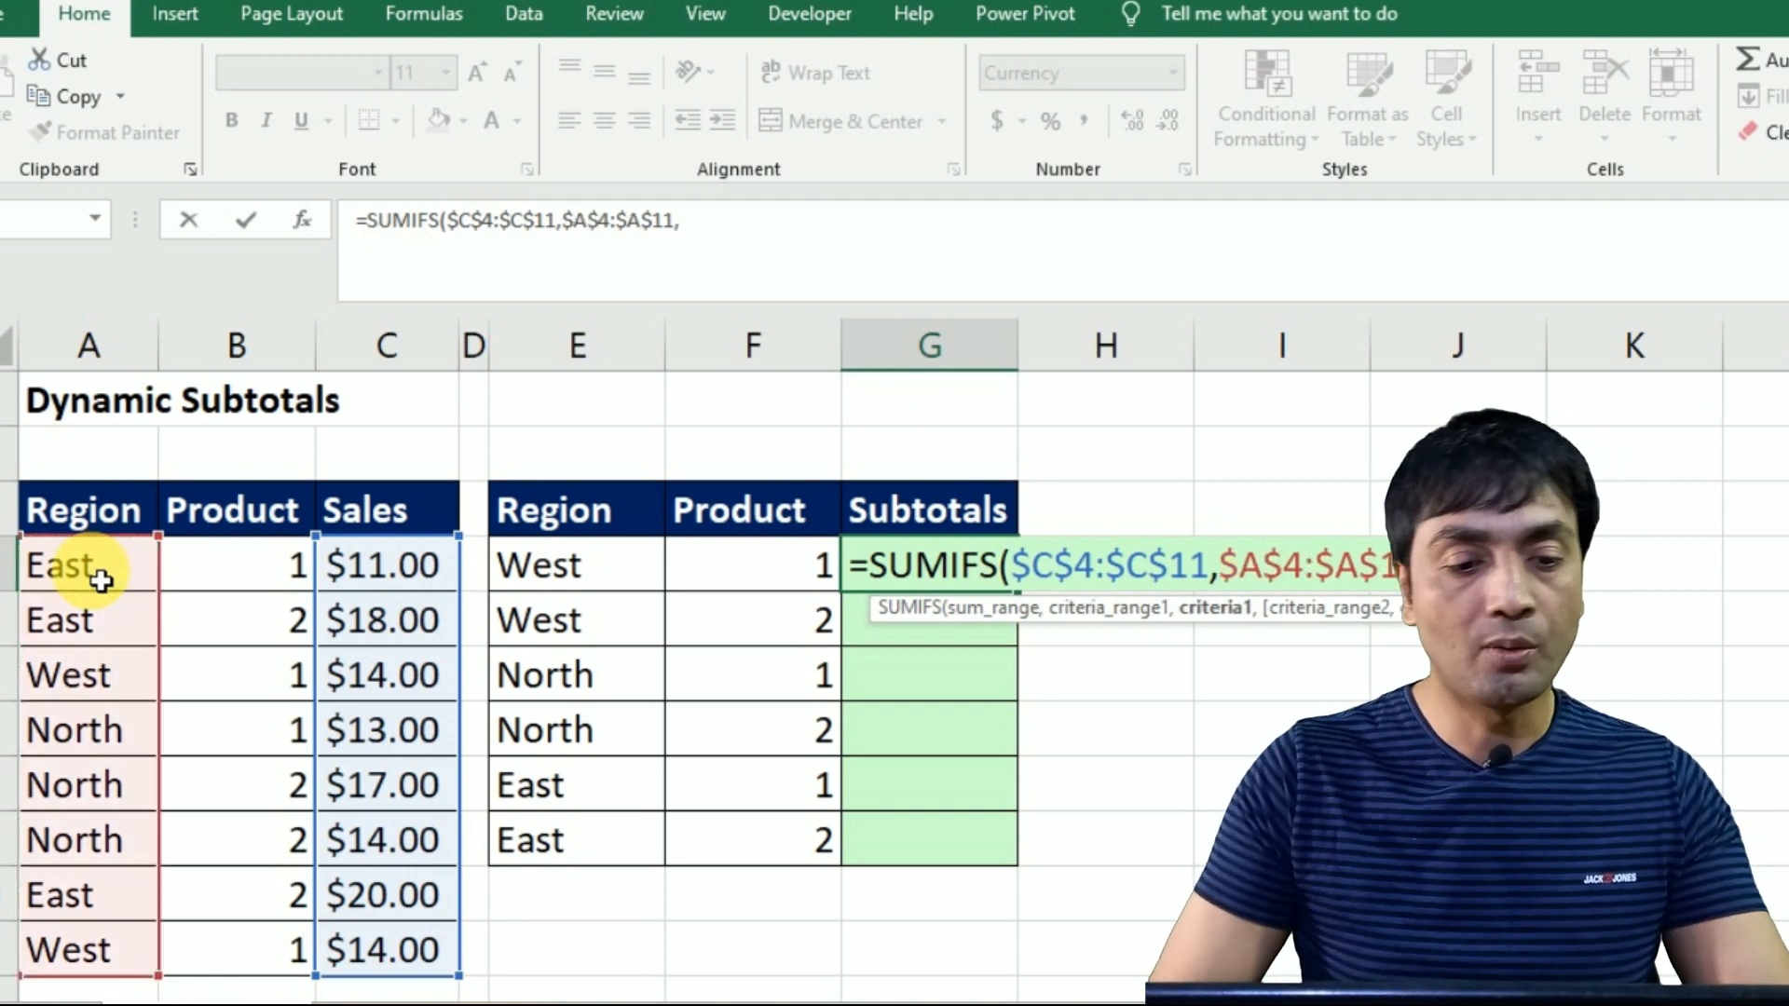
left_click(579, 587)
type(",")
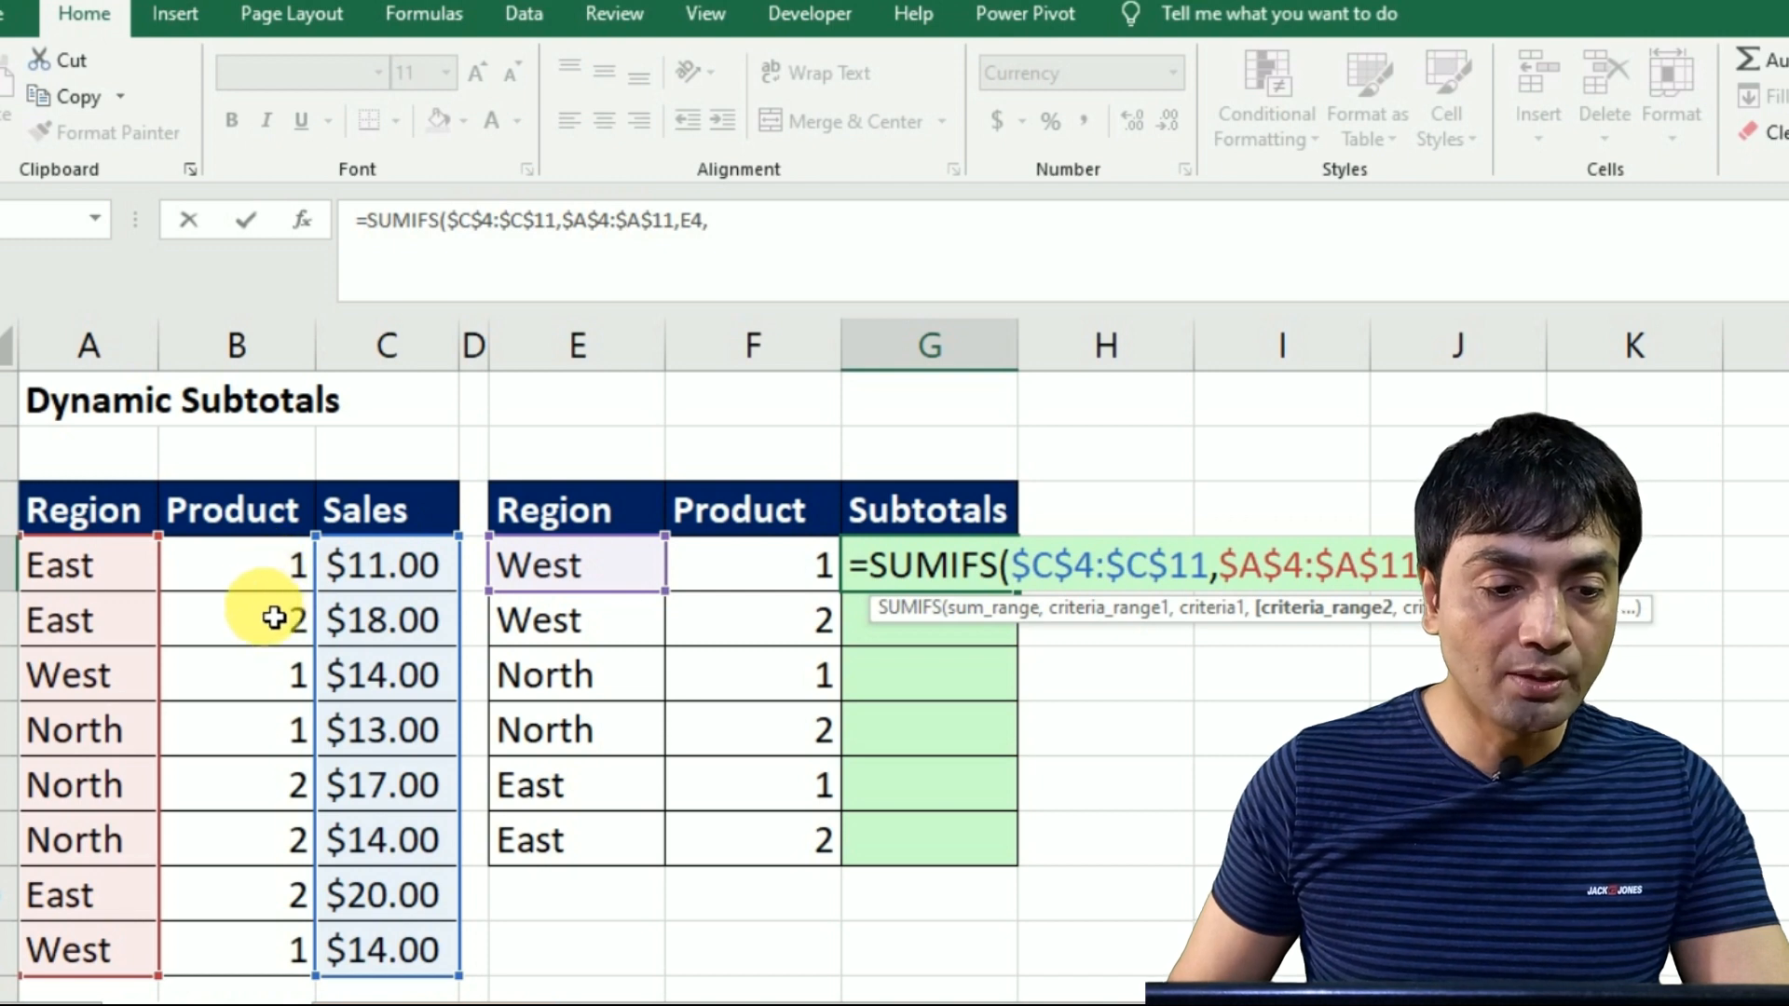
Add the product condition with range $B$4:$B$11 and criterion F4, and complete the SUMIFS formula in G4.
left_click(268, 576)
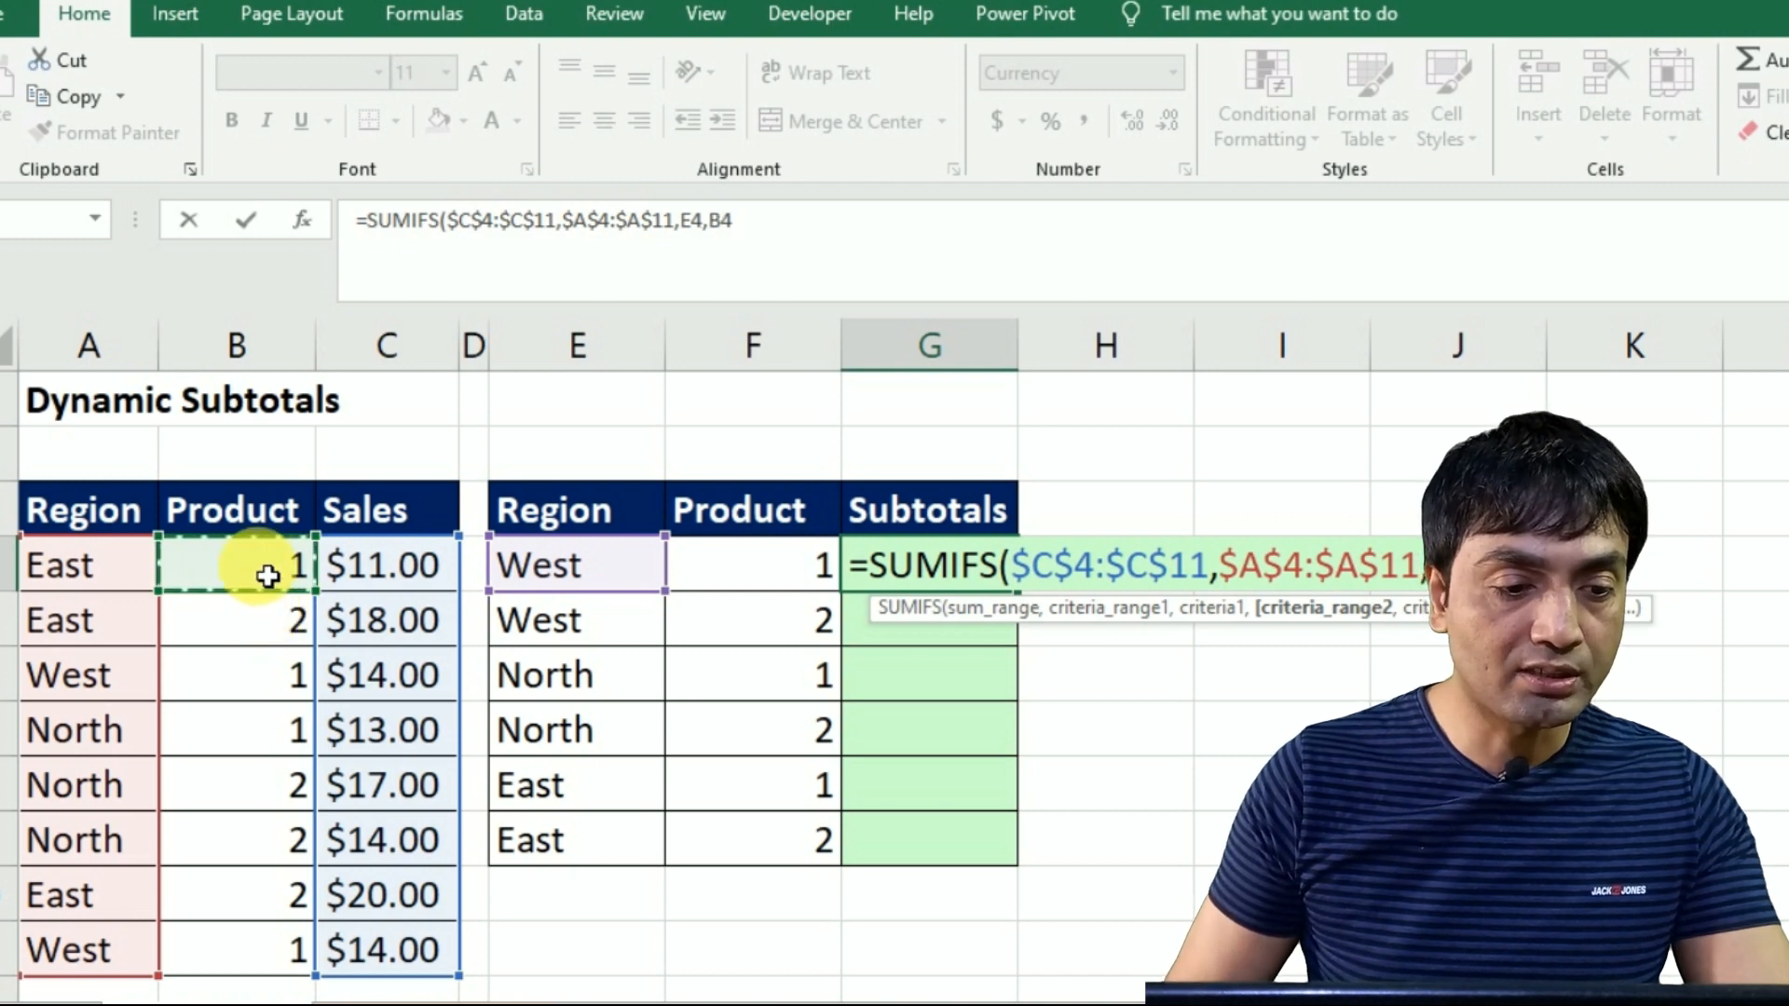
key("ctrl+shift+Down")
key("F4")
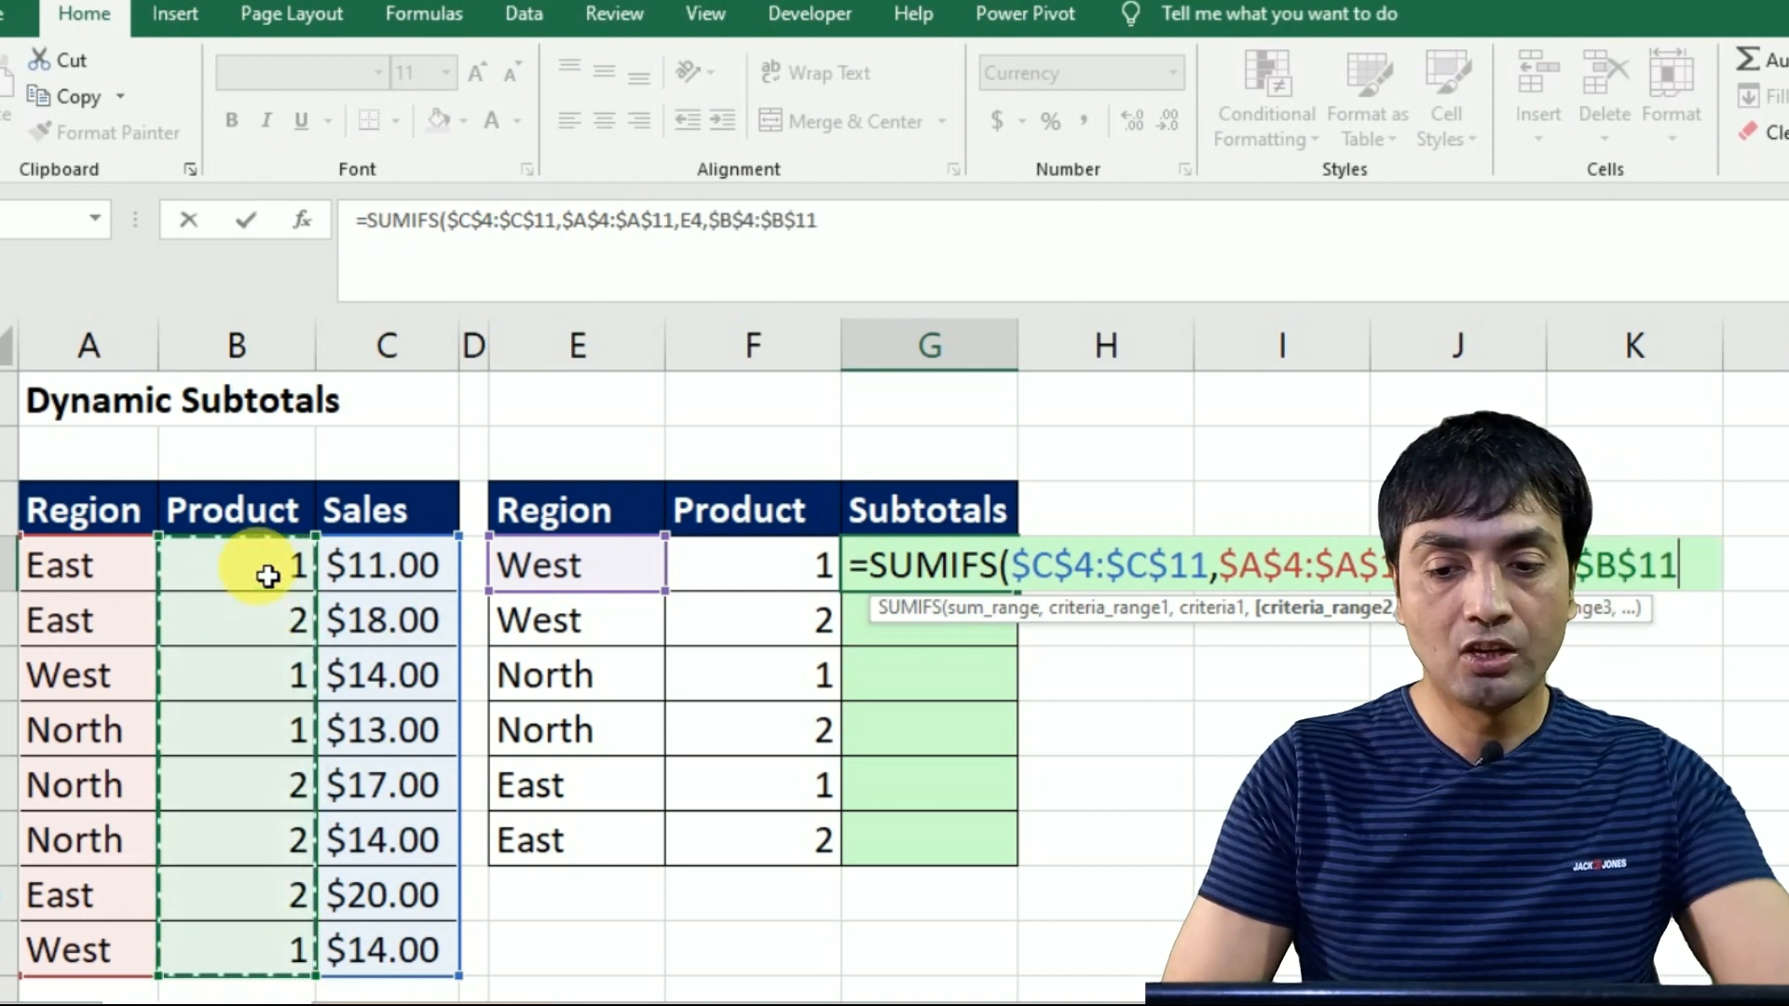
type(",")
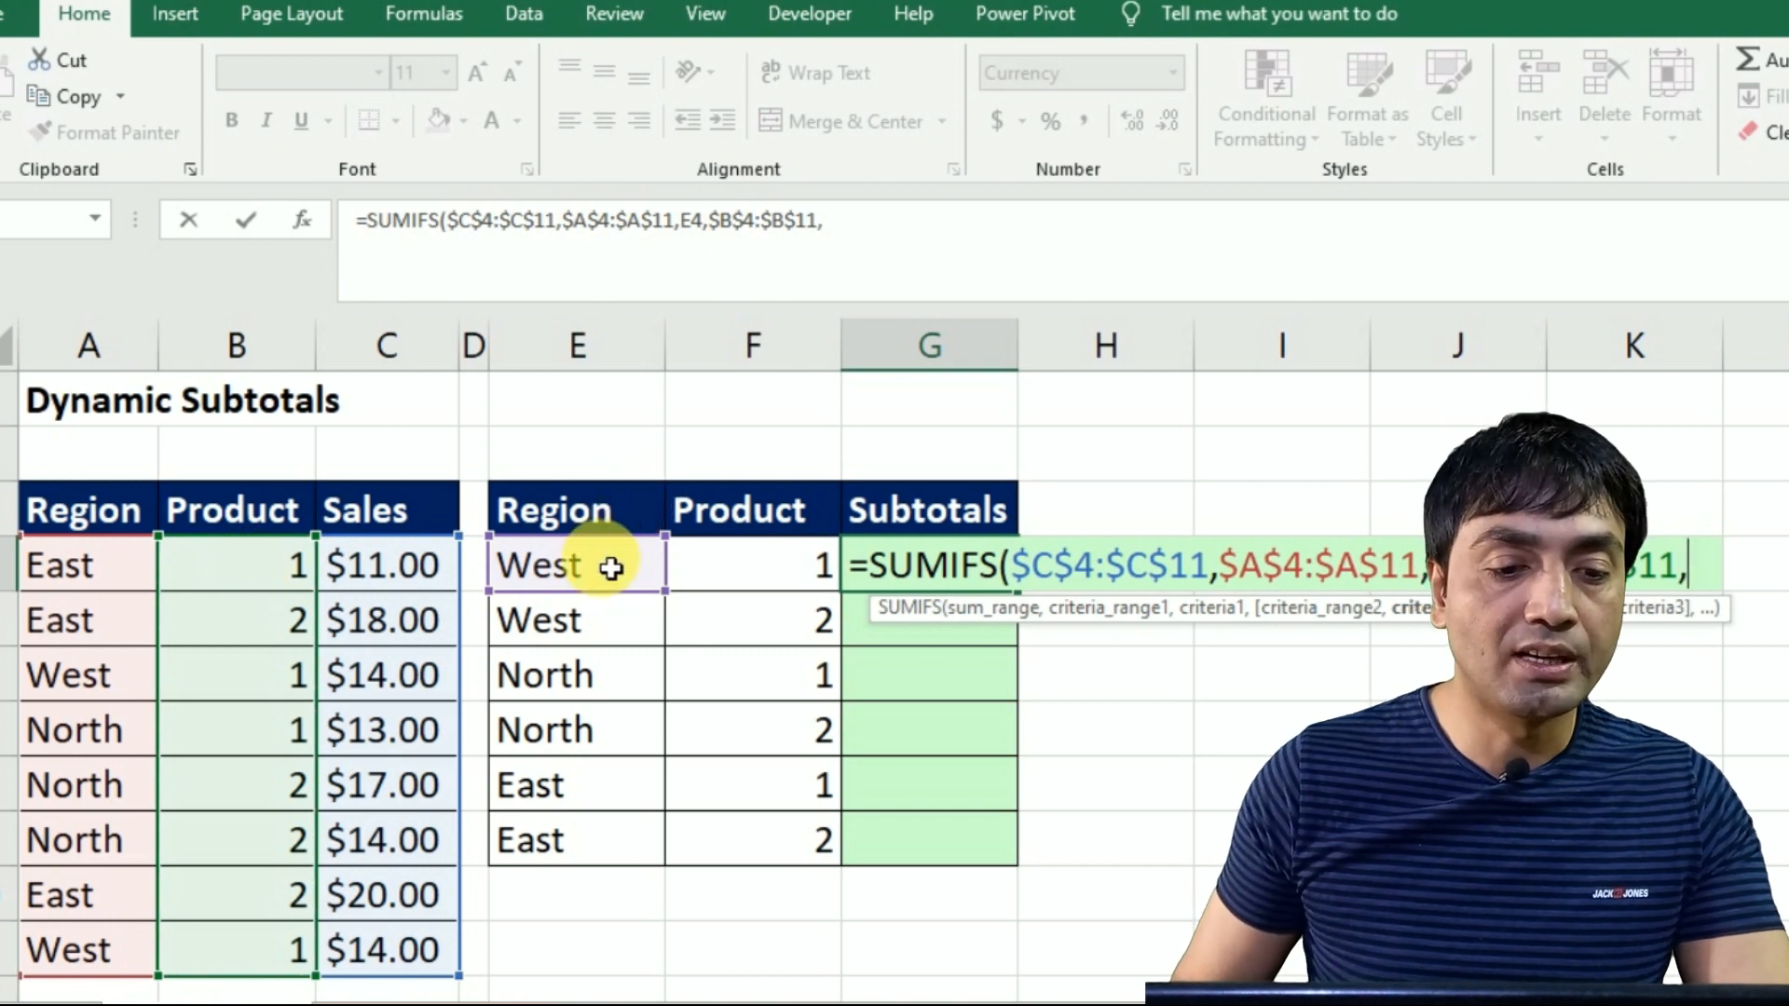
left_click(766, 566)
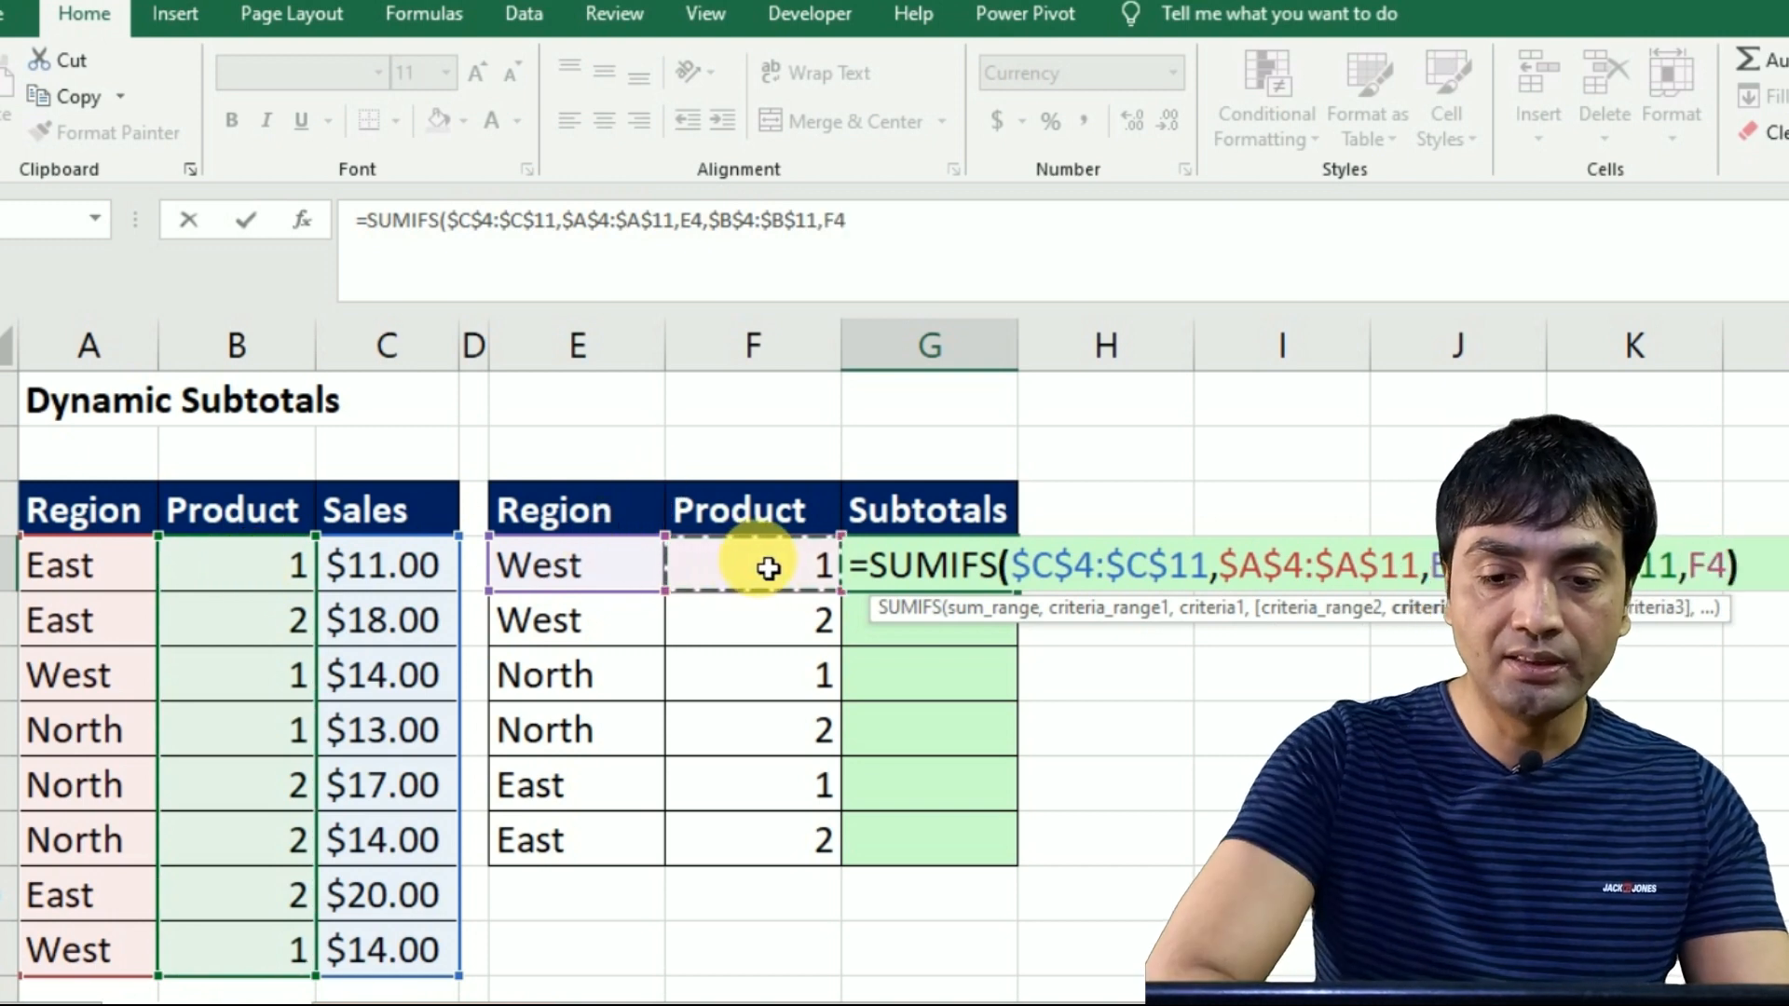
type(")")
key("Return")
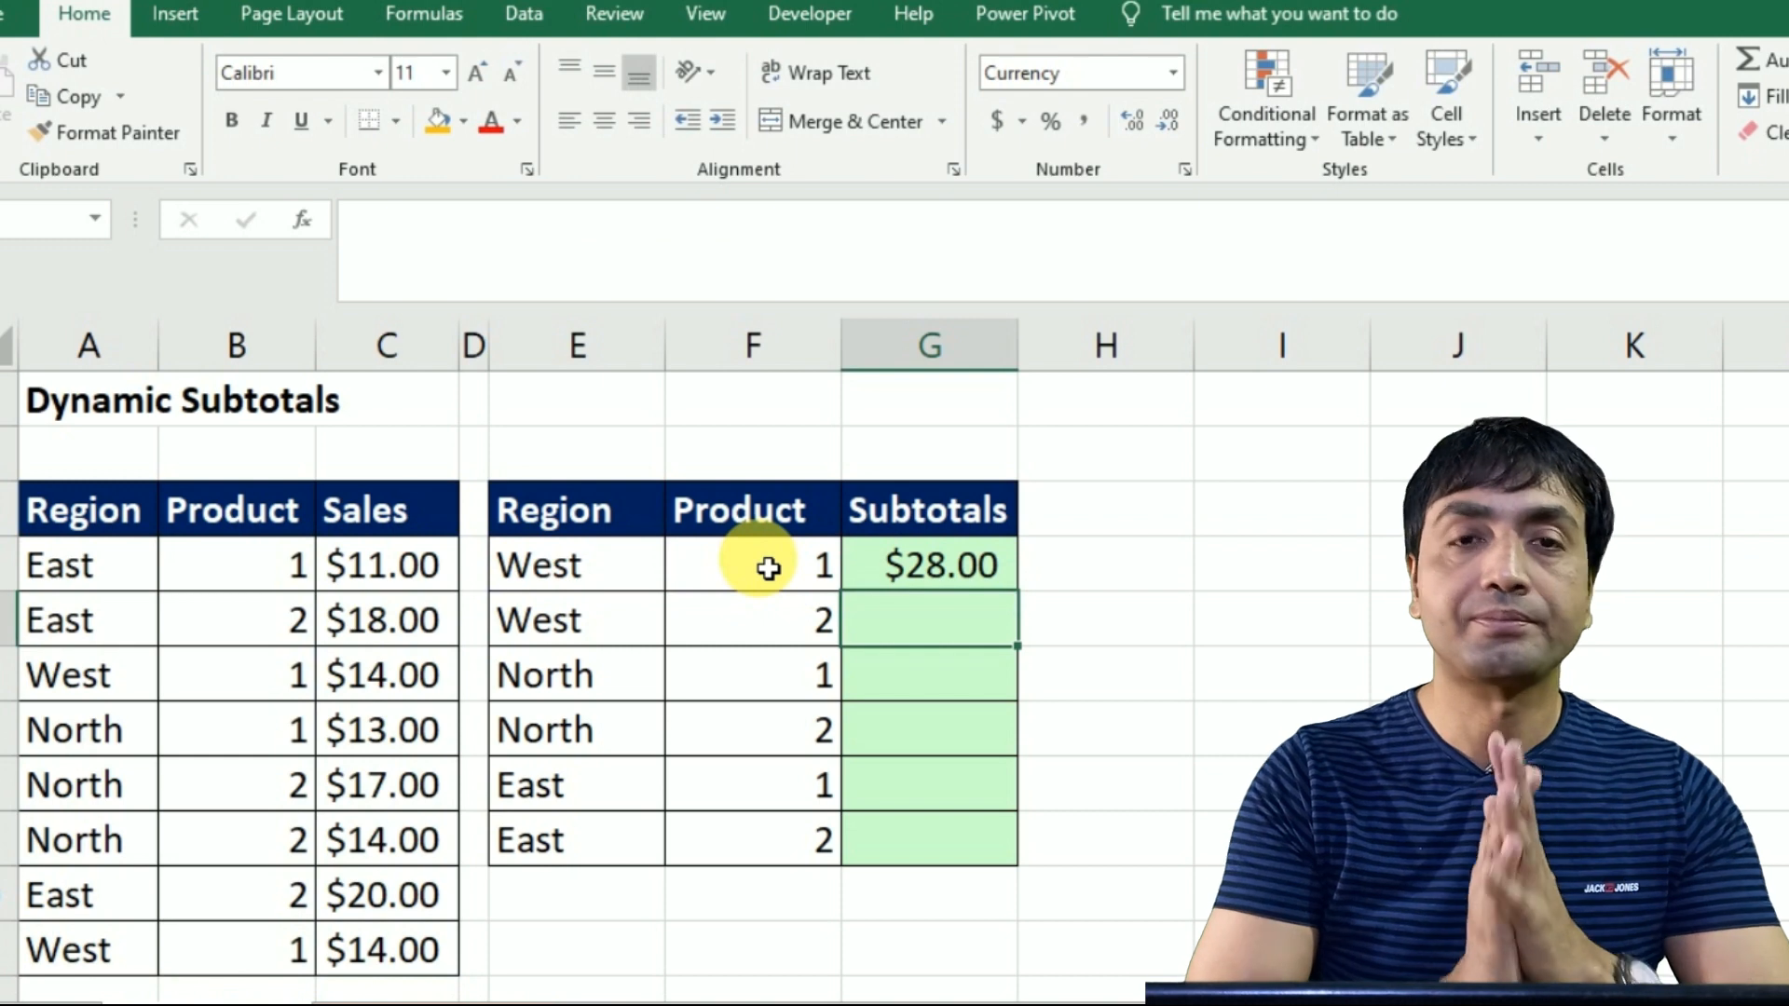
Fill the SUMIFS formula from G4 down through G9 for all region and product combinations.
key("Up")
key("Down")
key("Up")
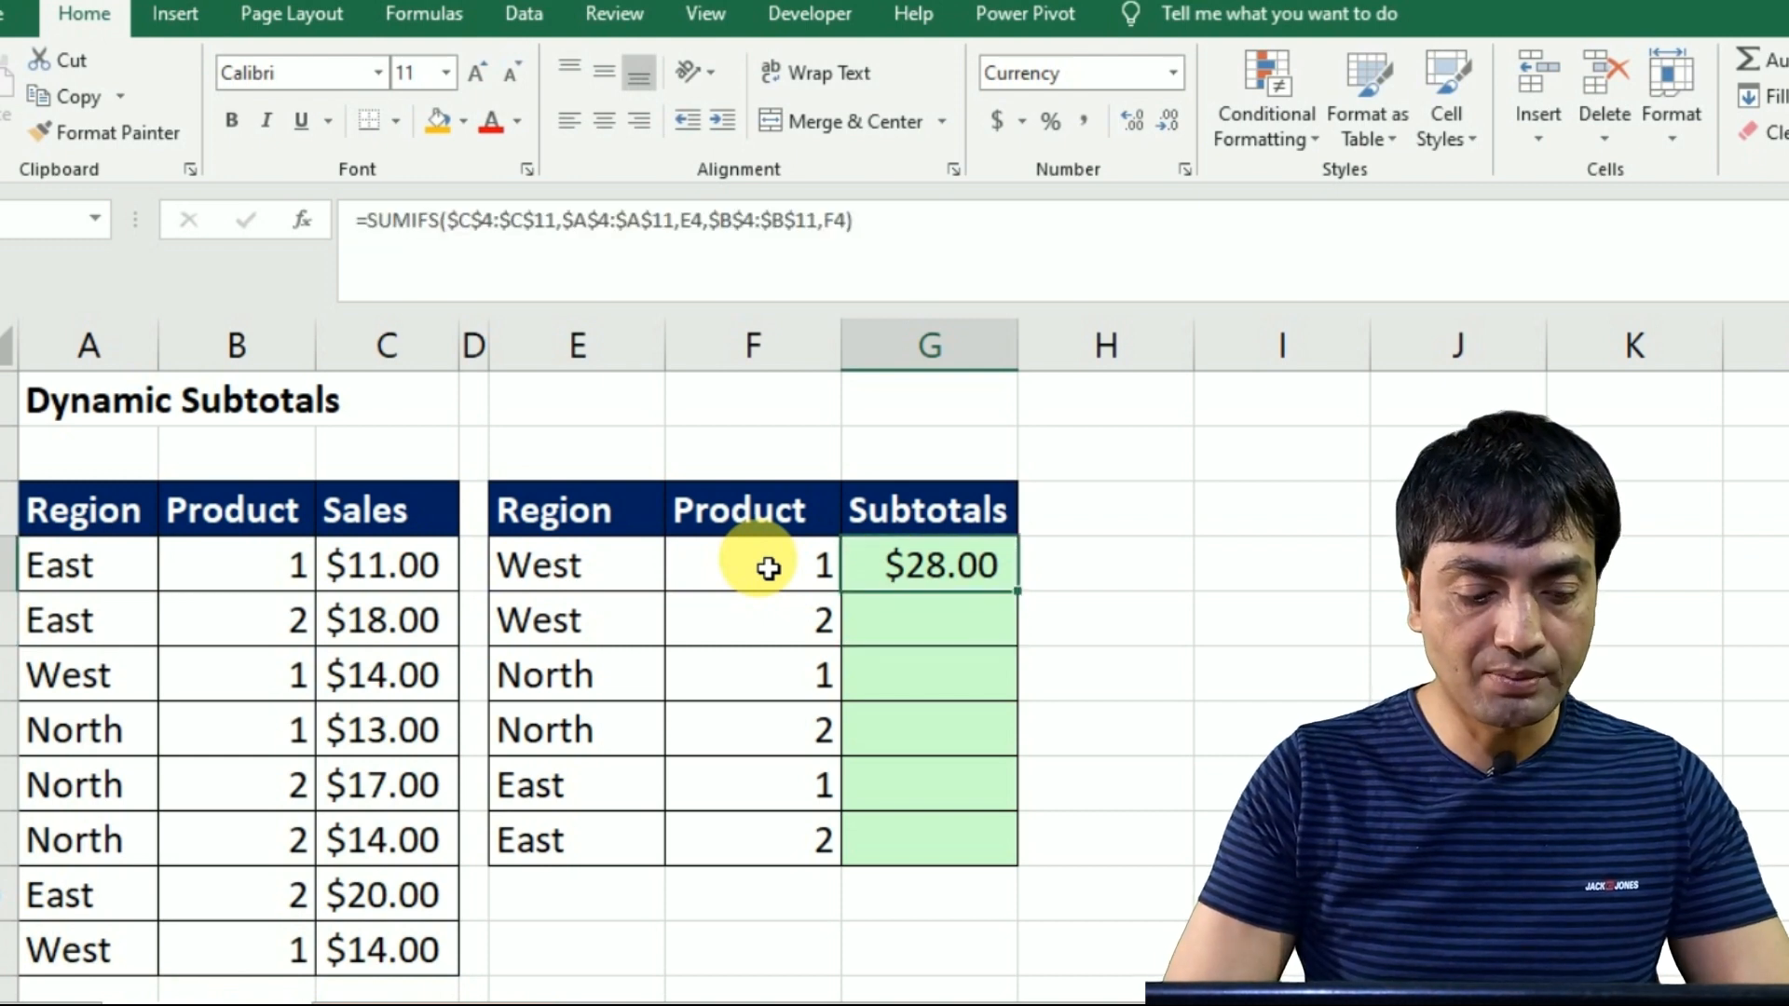
key("shift+Down")
key("shift+Down")
key("shift+Down")
key("shift+Down")
key("shift+Down")
key("ctrl+d")
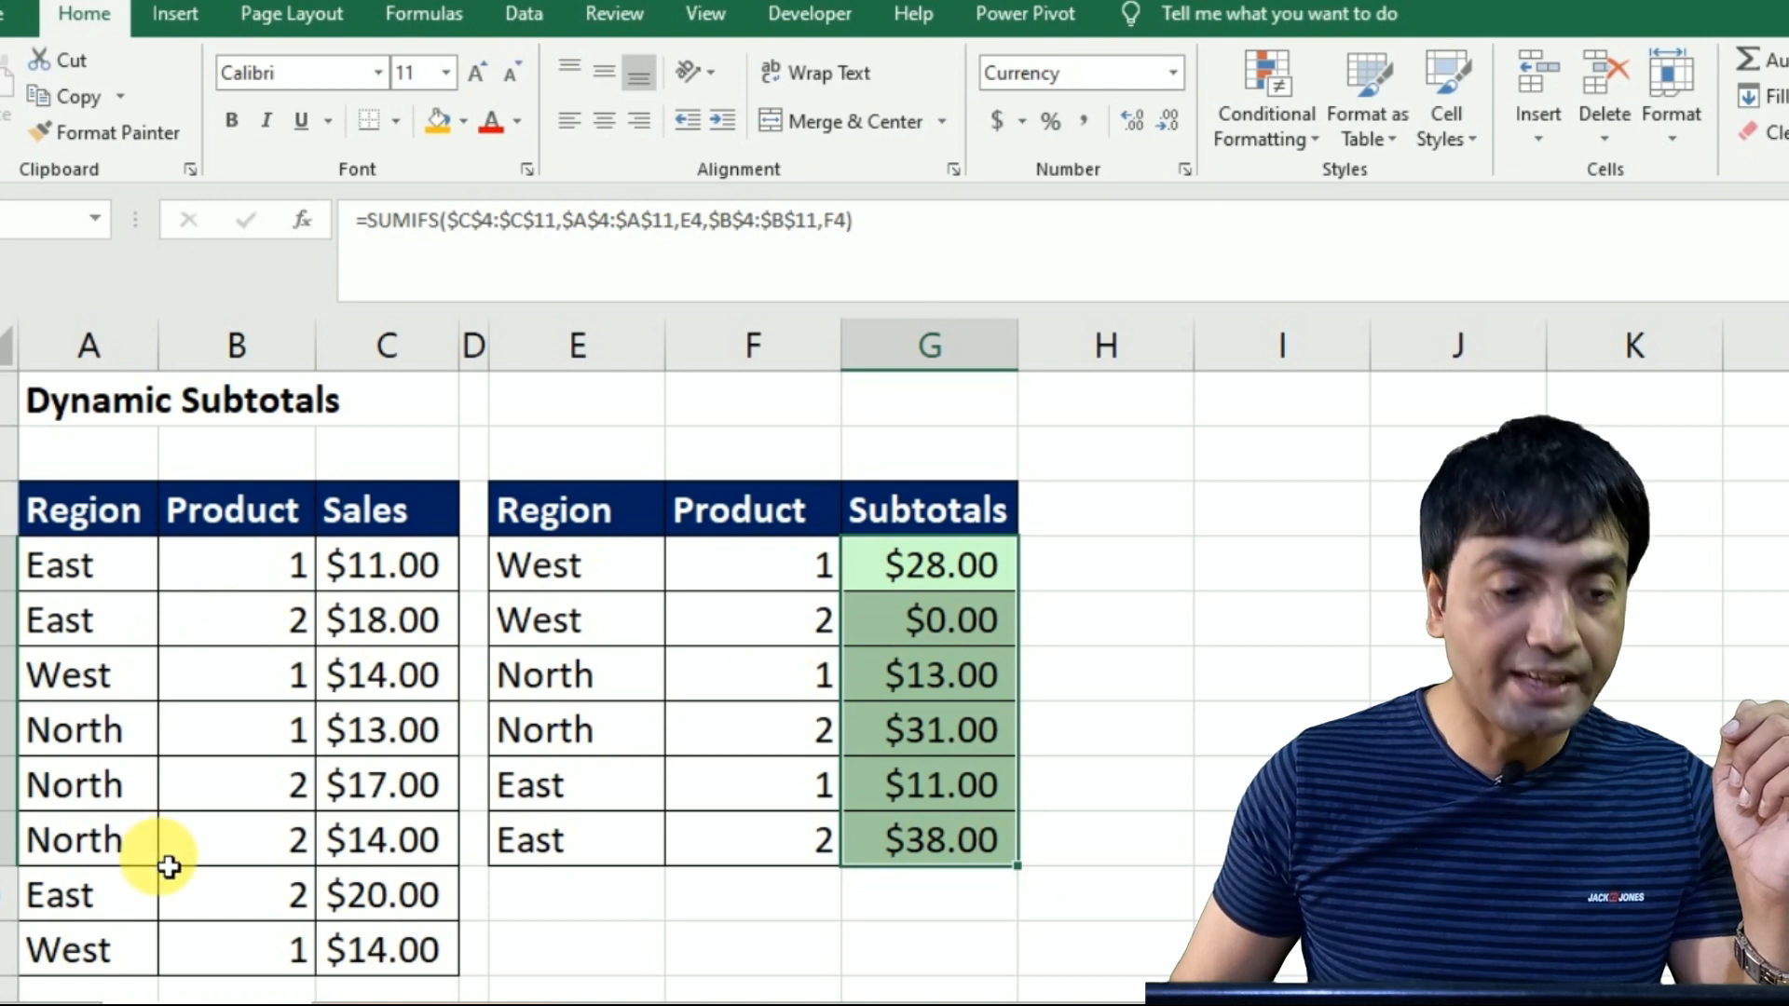
Change the product number in B6 of the West row to 2 and check the West product 2 subtotal.
left_click(294, 694)
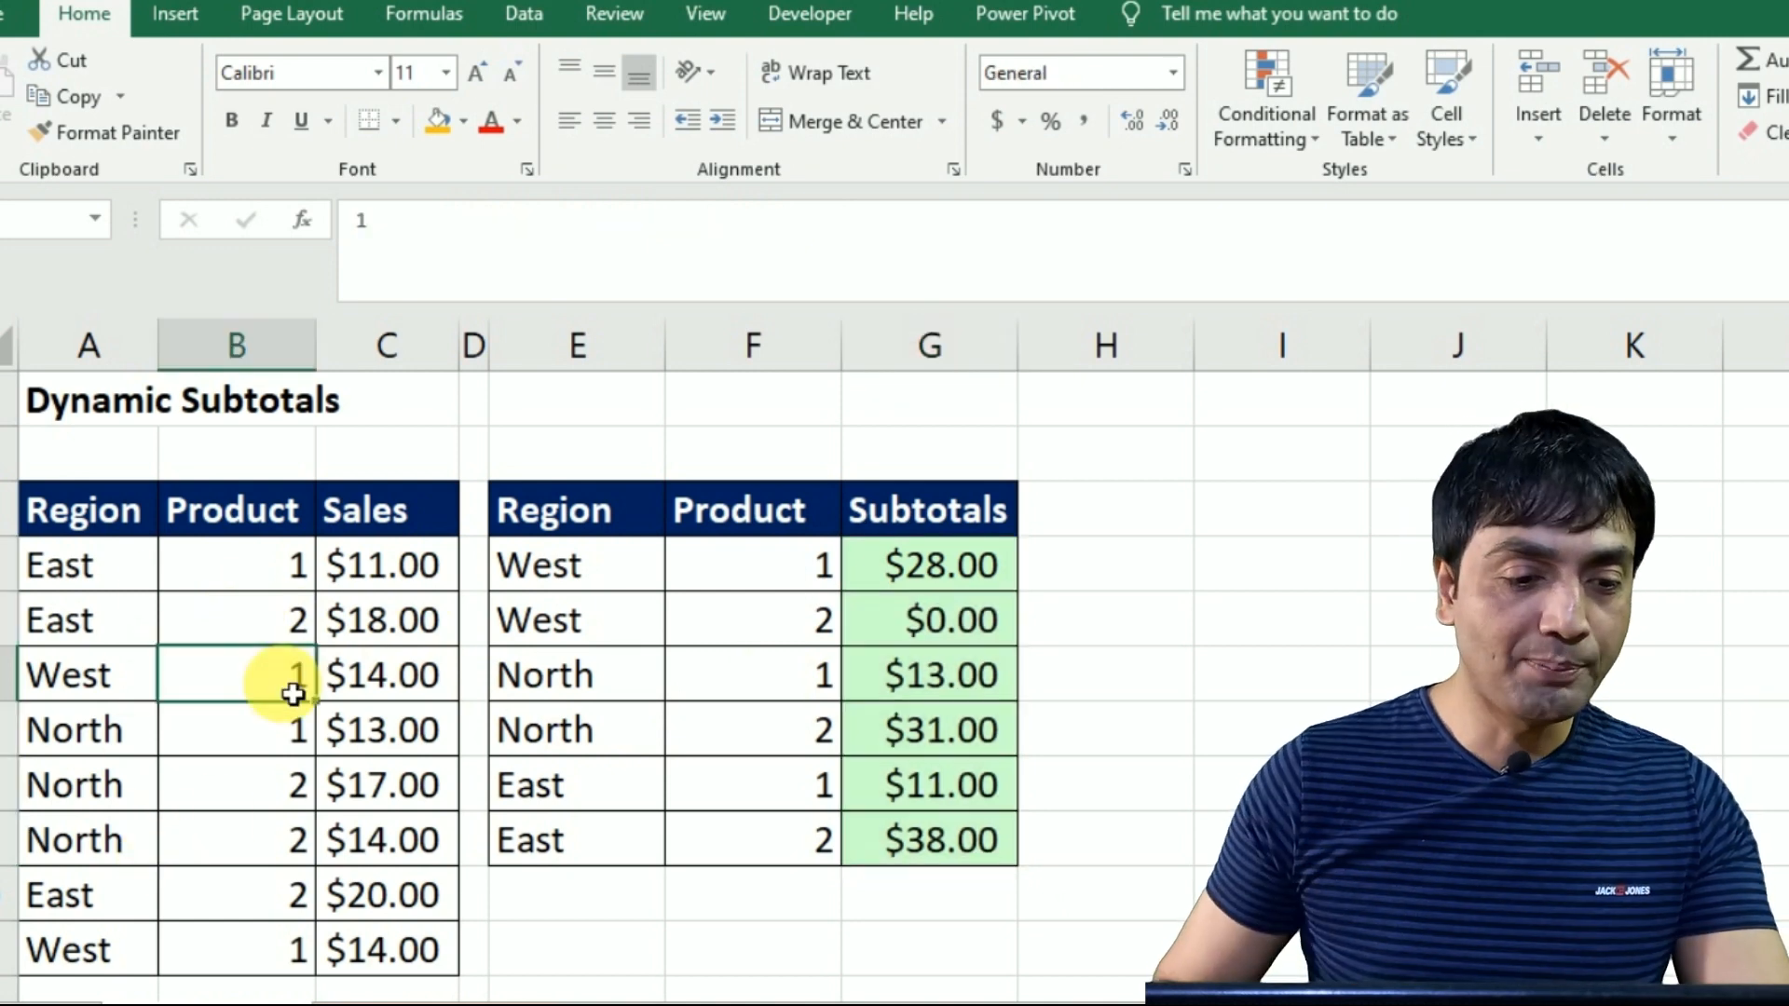
type("2")
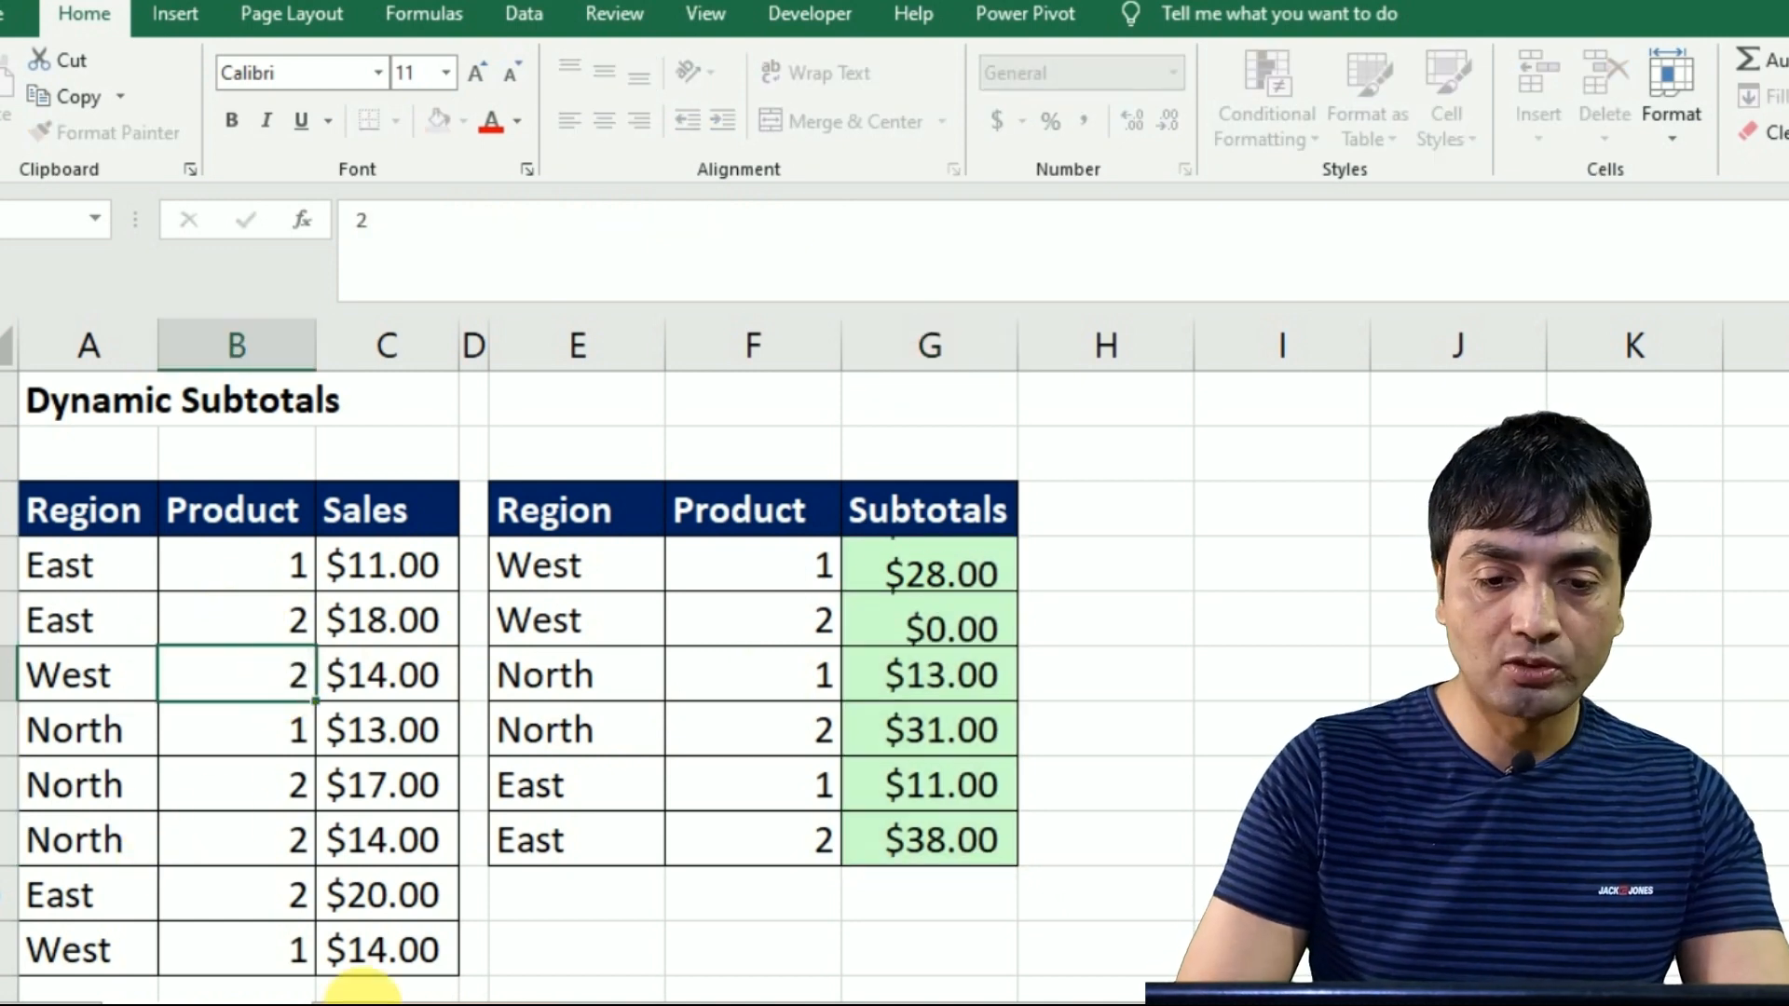
key("Return")
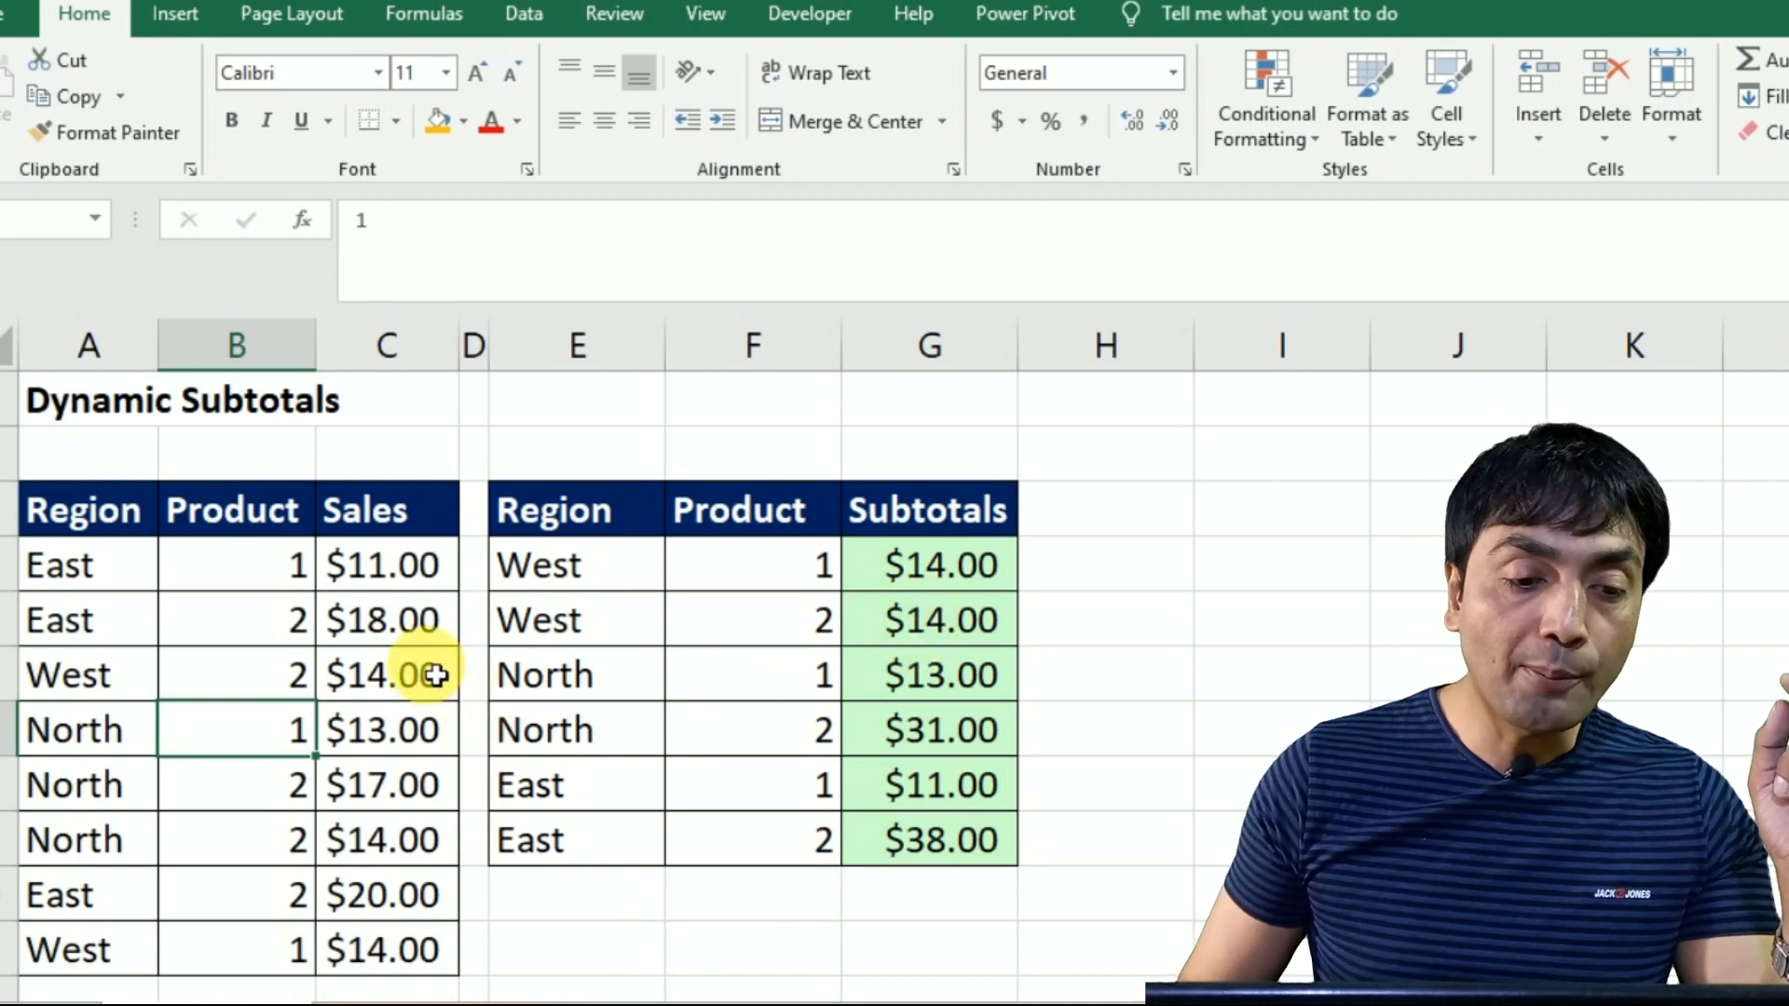
scroll(439, 671, "down", 1)
scroll(367, 587, "up", 1)
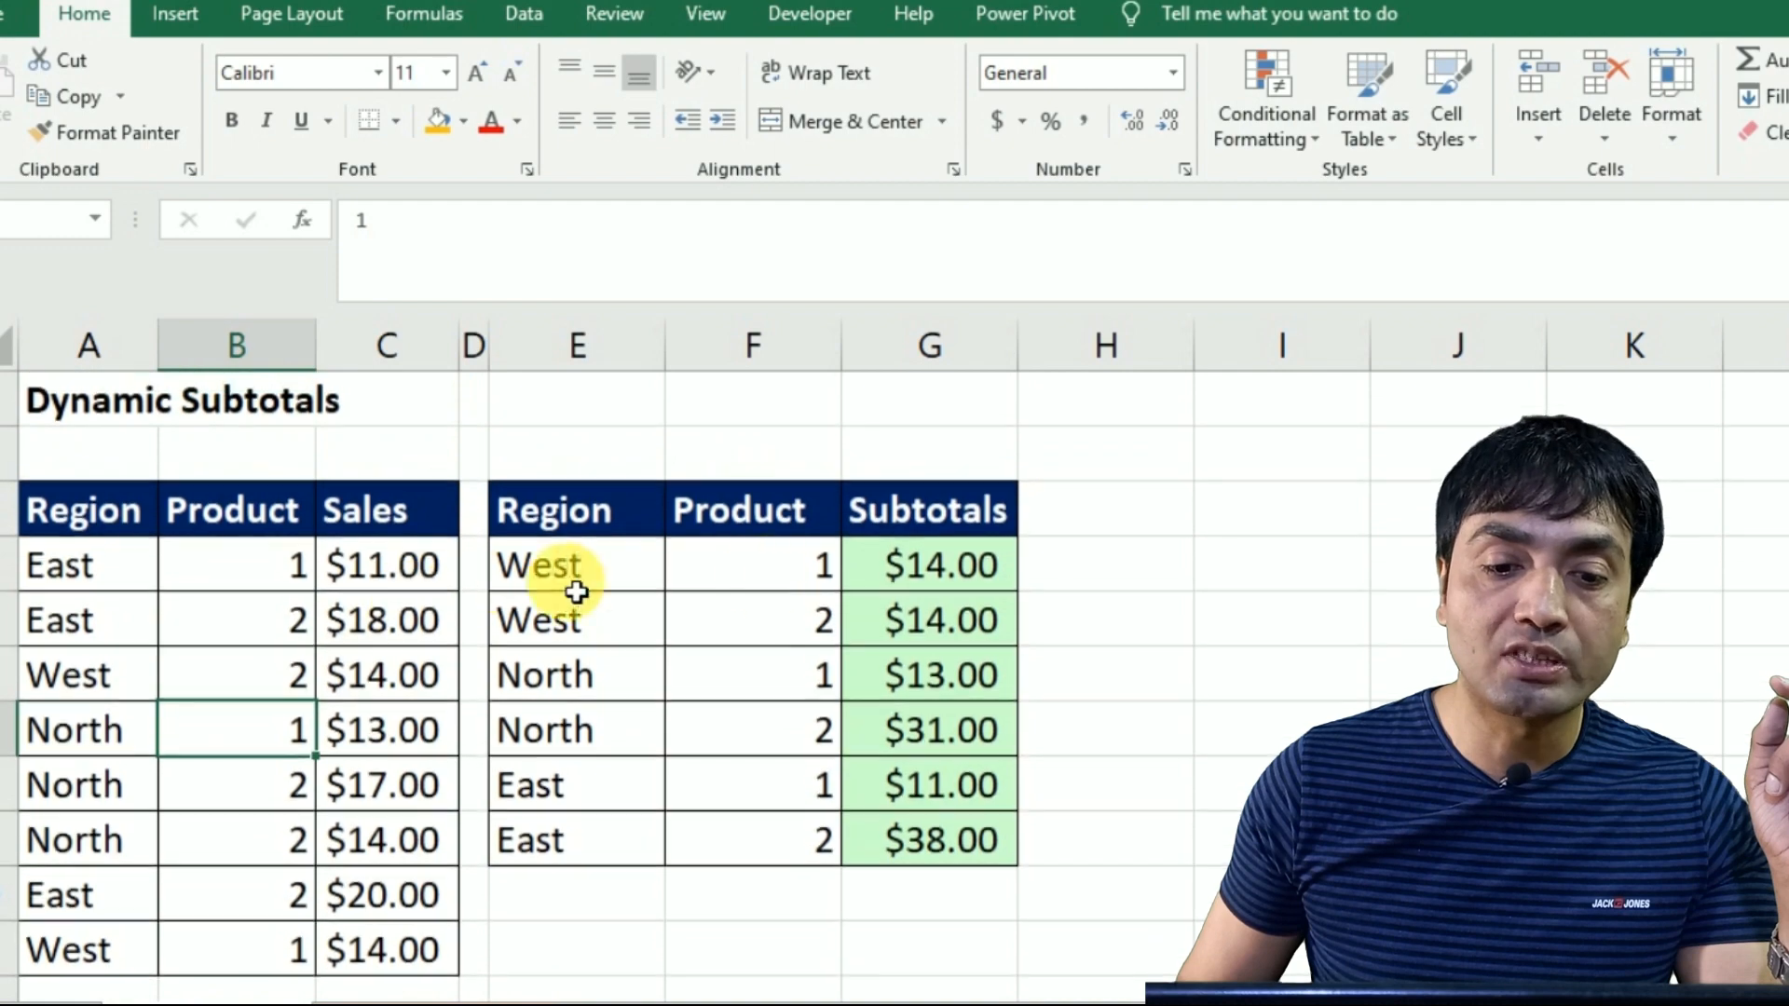
left_click(917, 606)
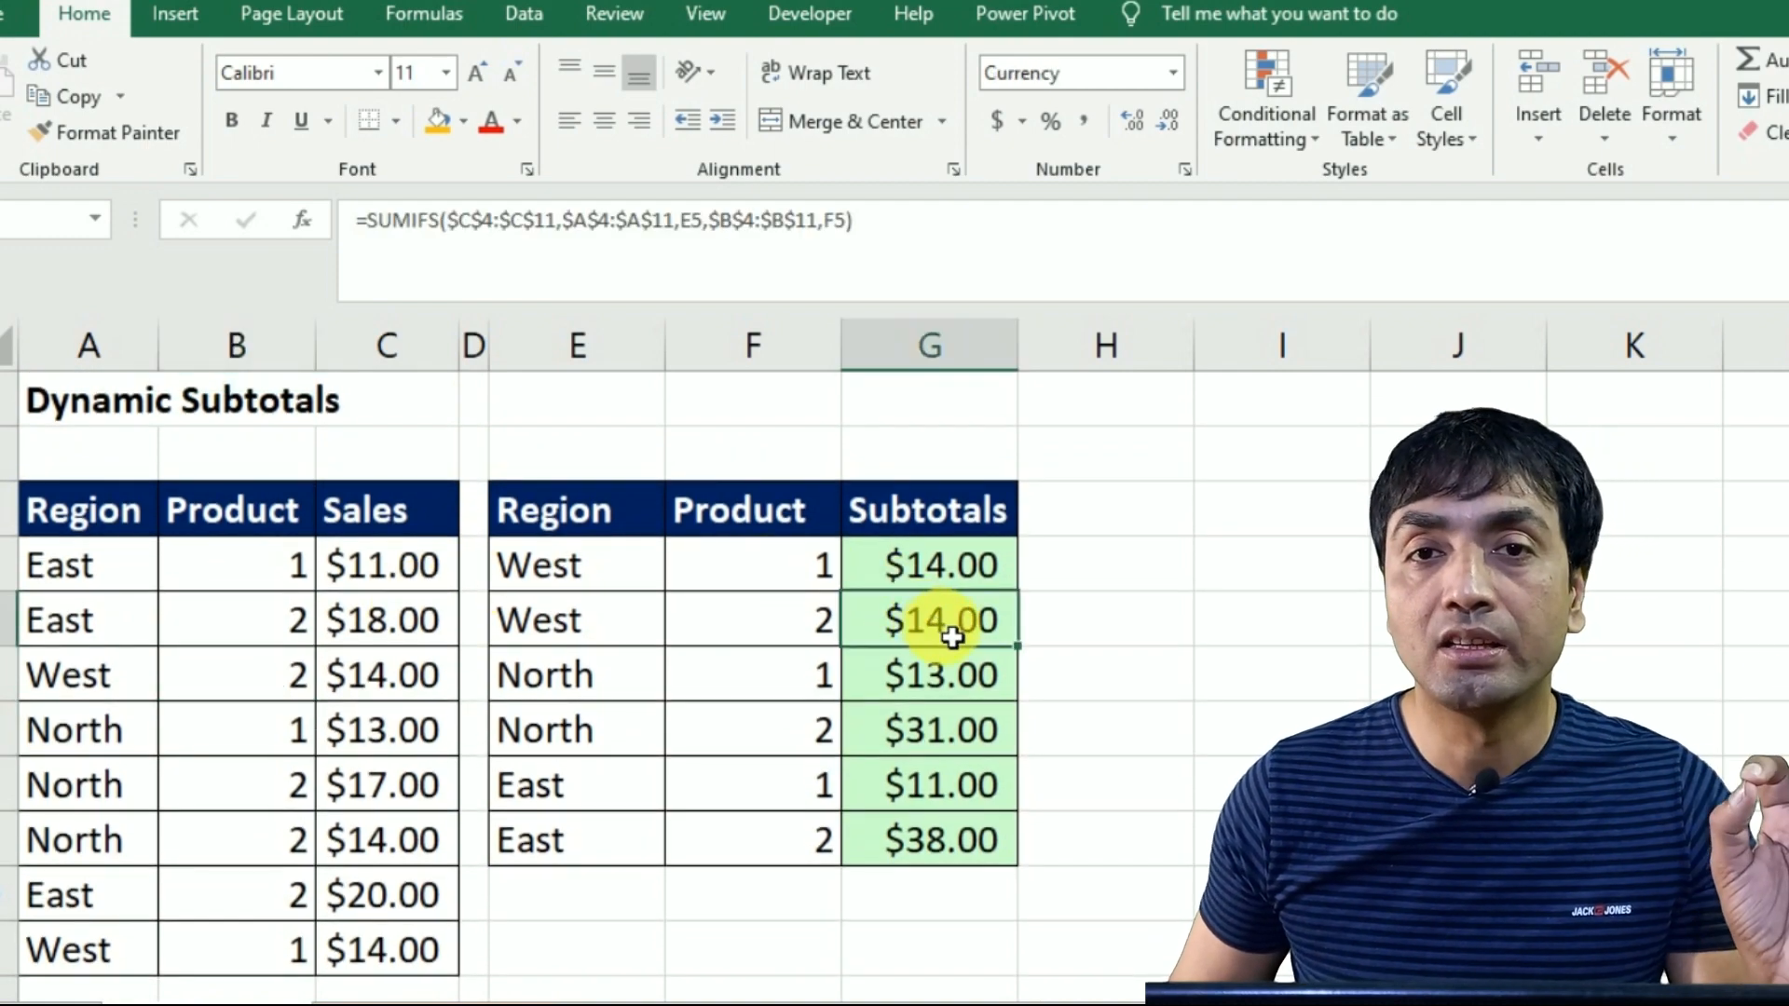
Add a row below the sales data with region West, product 2 and sales 10, and check the formula in G5.
scroll(459, 671, "down", 1)
left_click(81, 848)
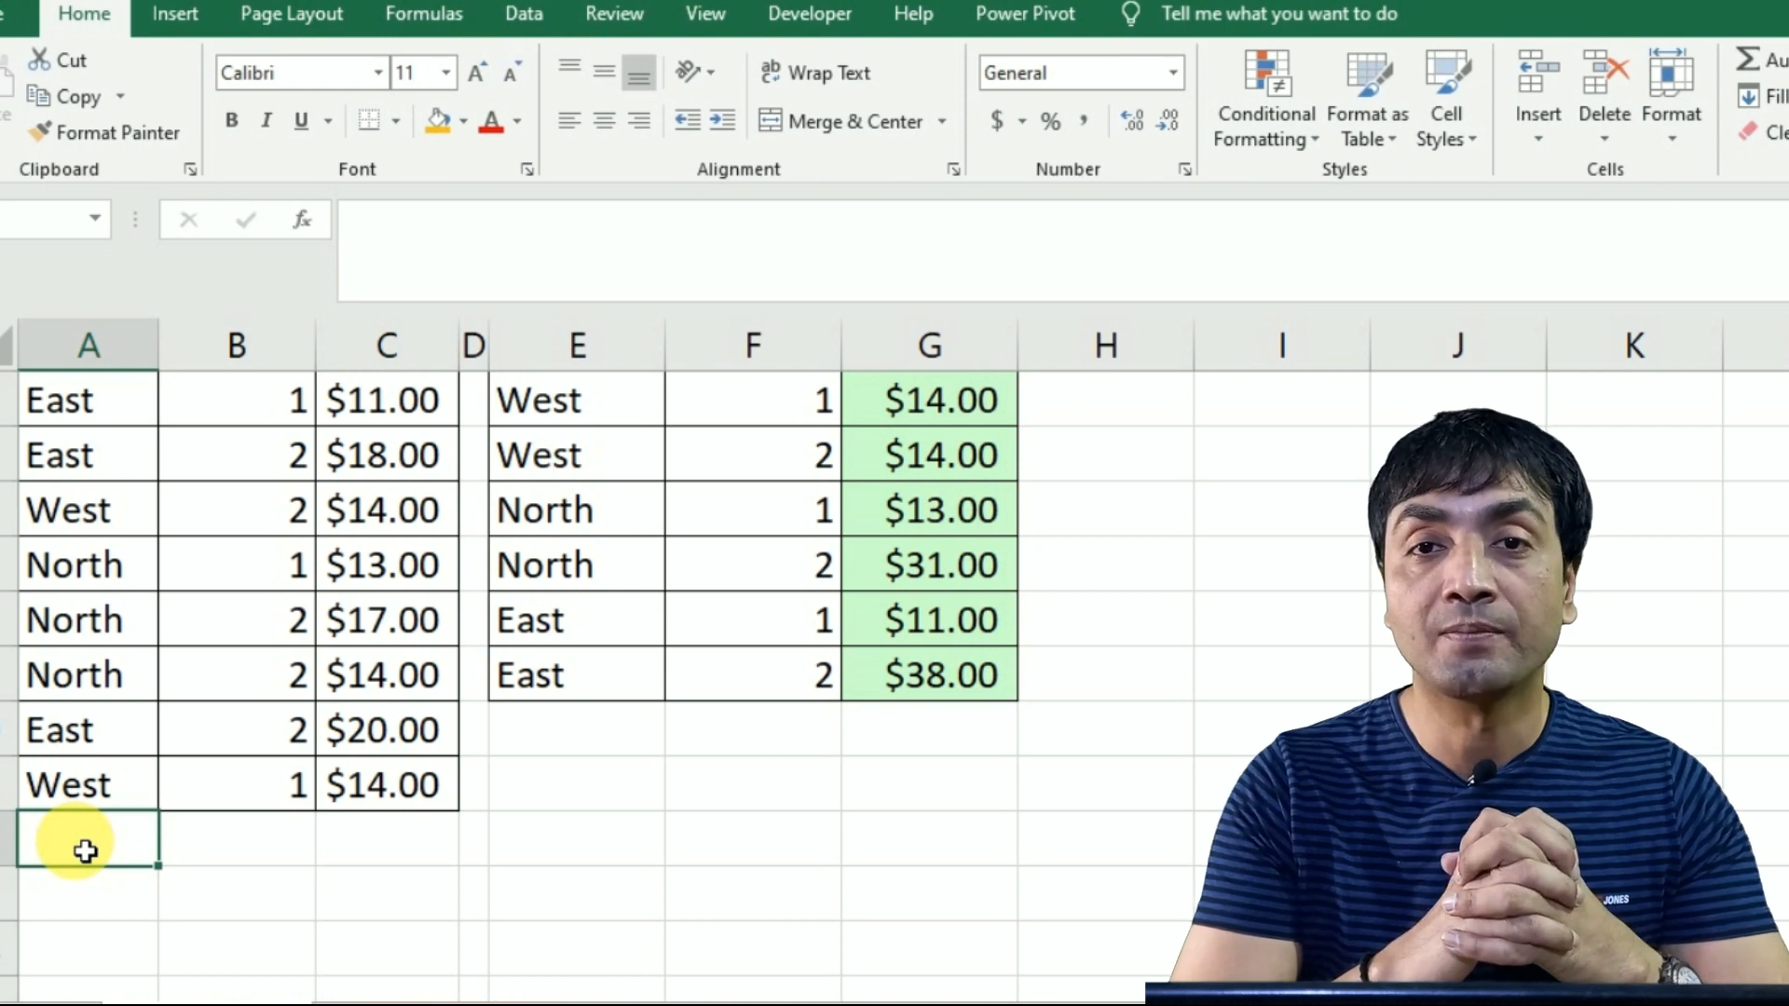
type("West")
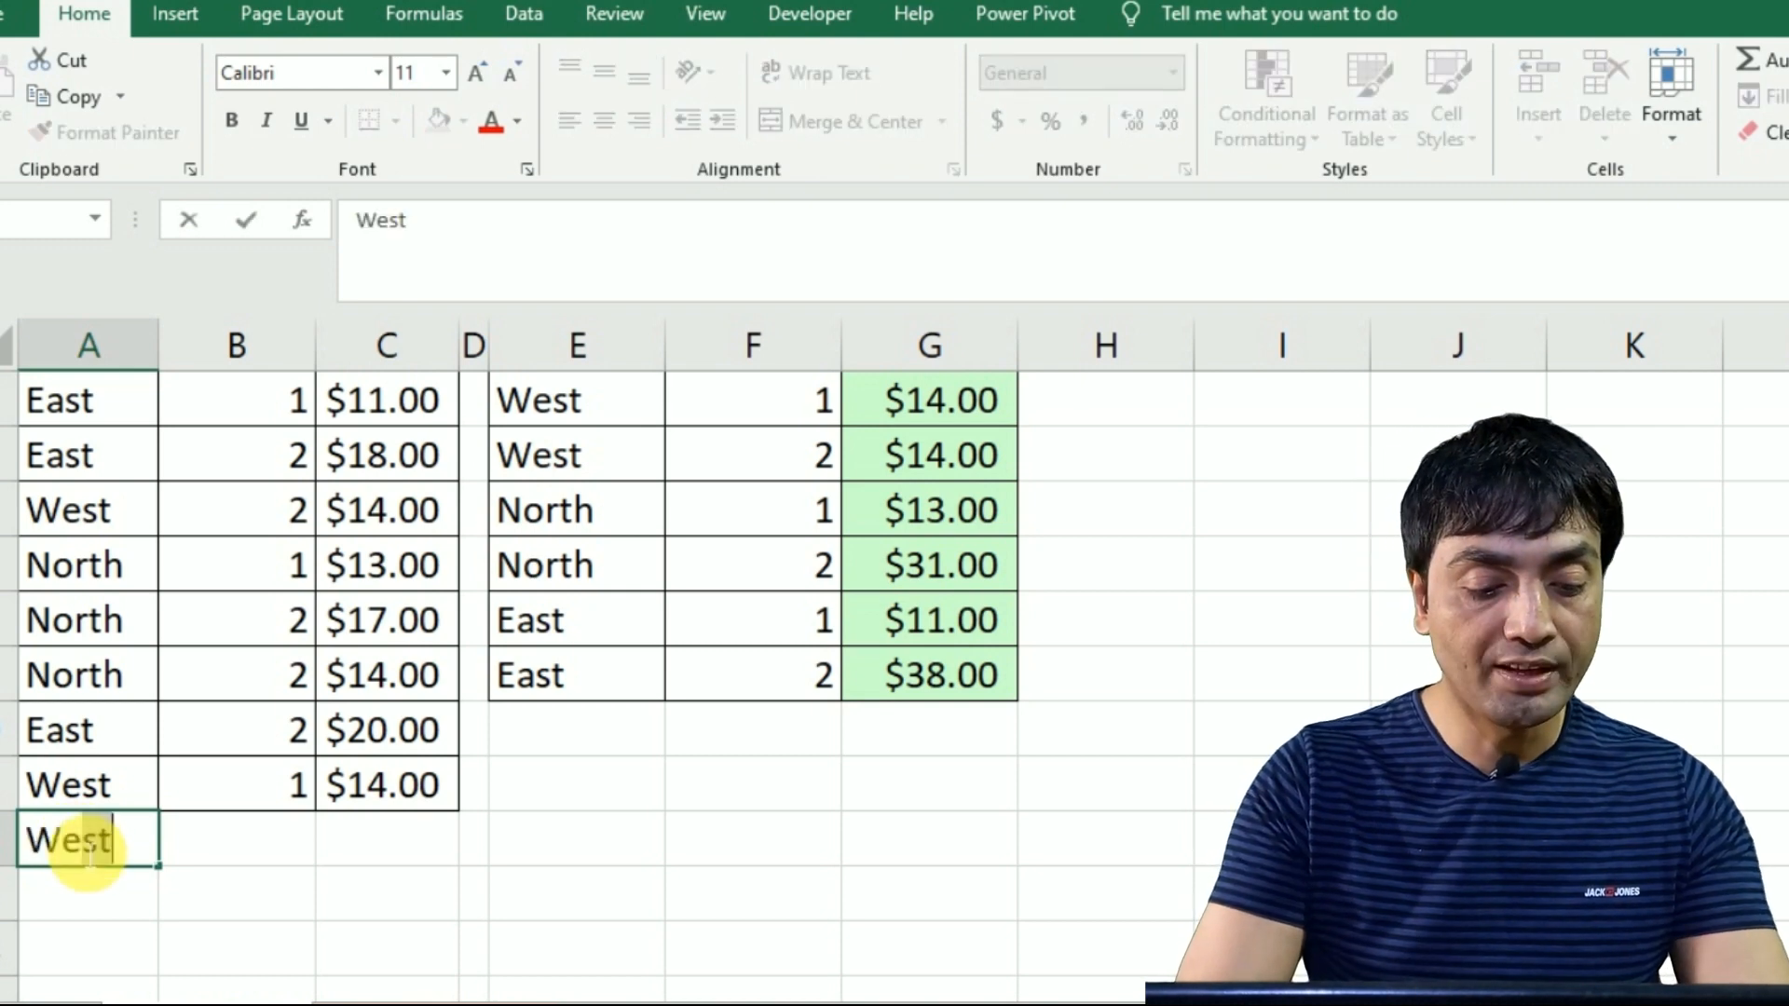
key("Tab")
type("2")
key("Tab")
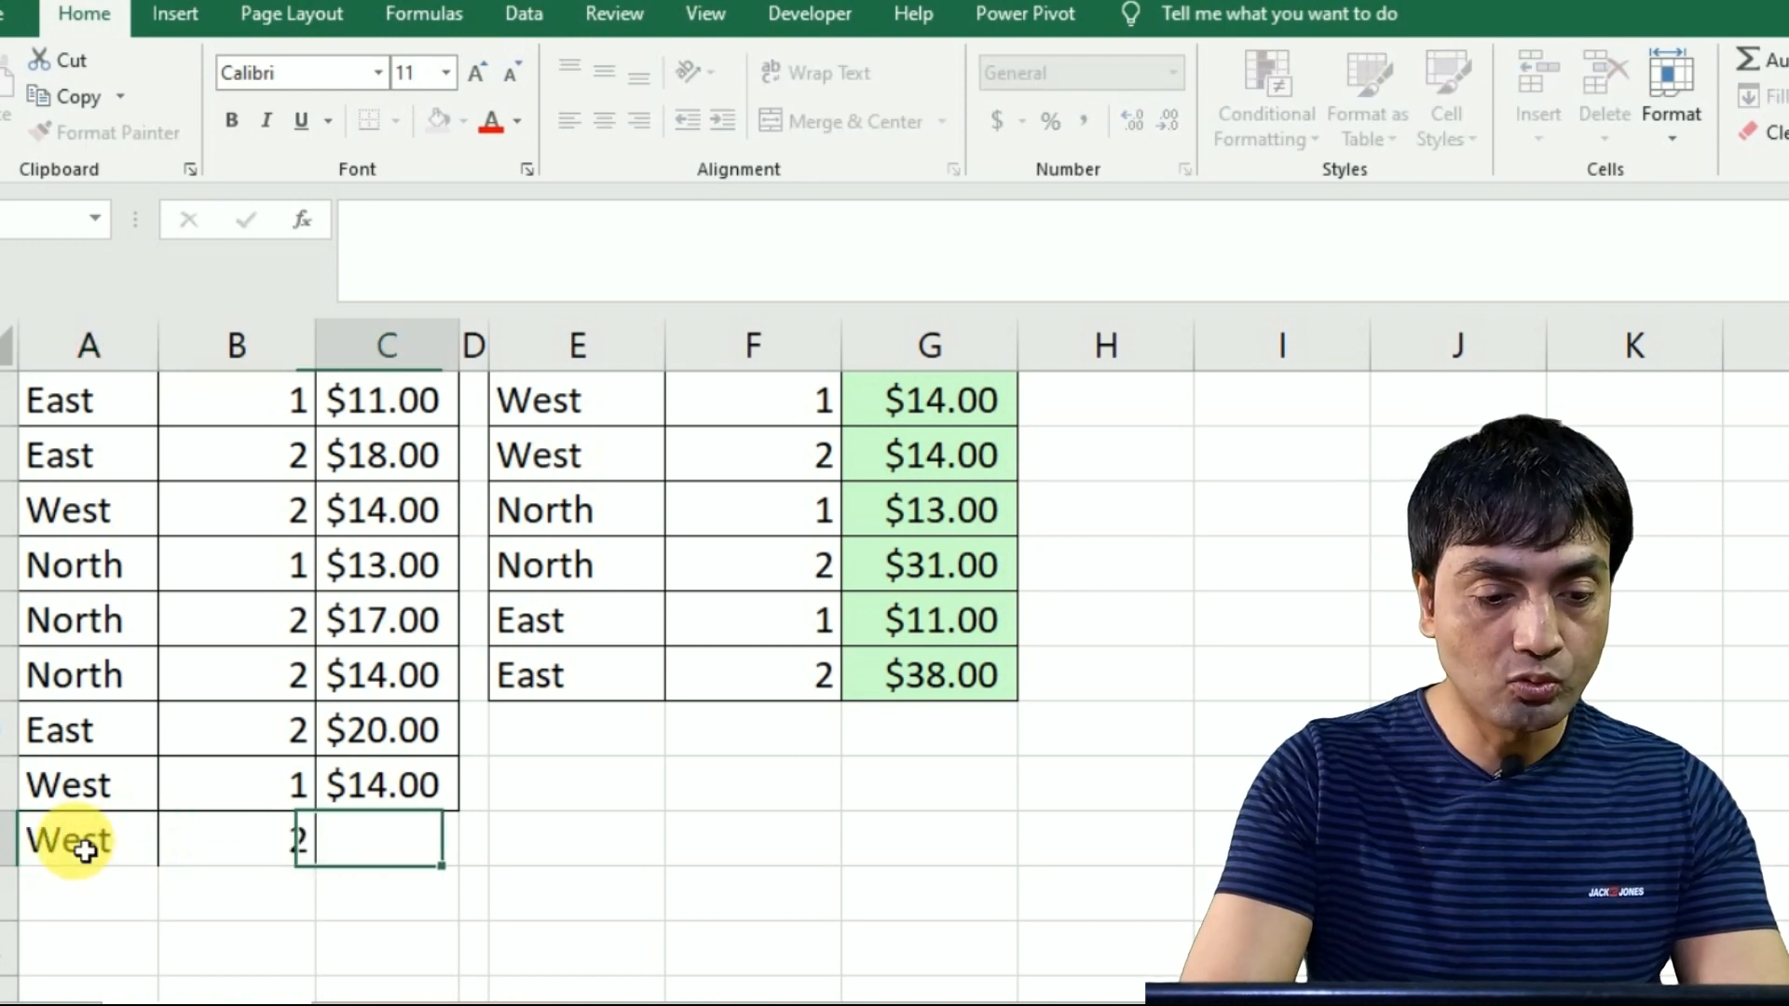
type("10")
key("Tab")
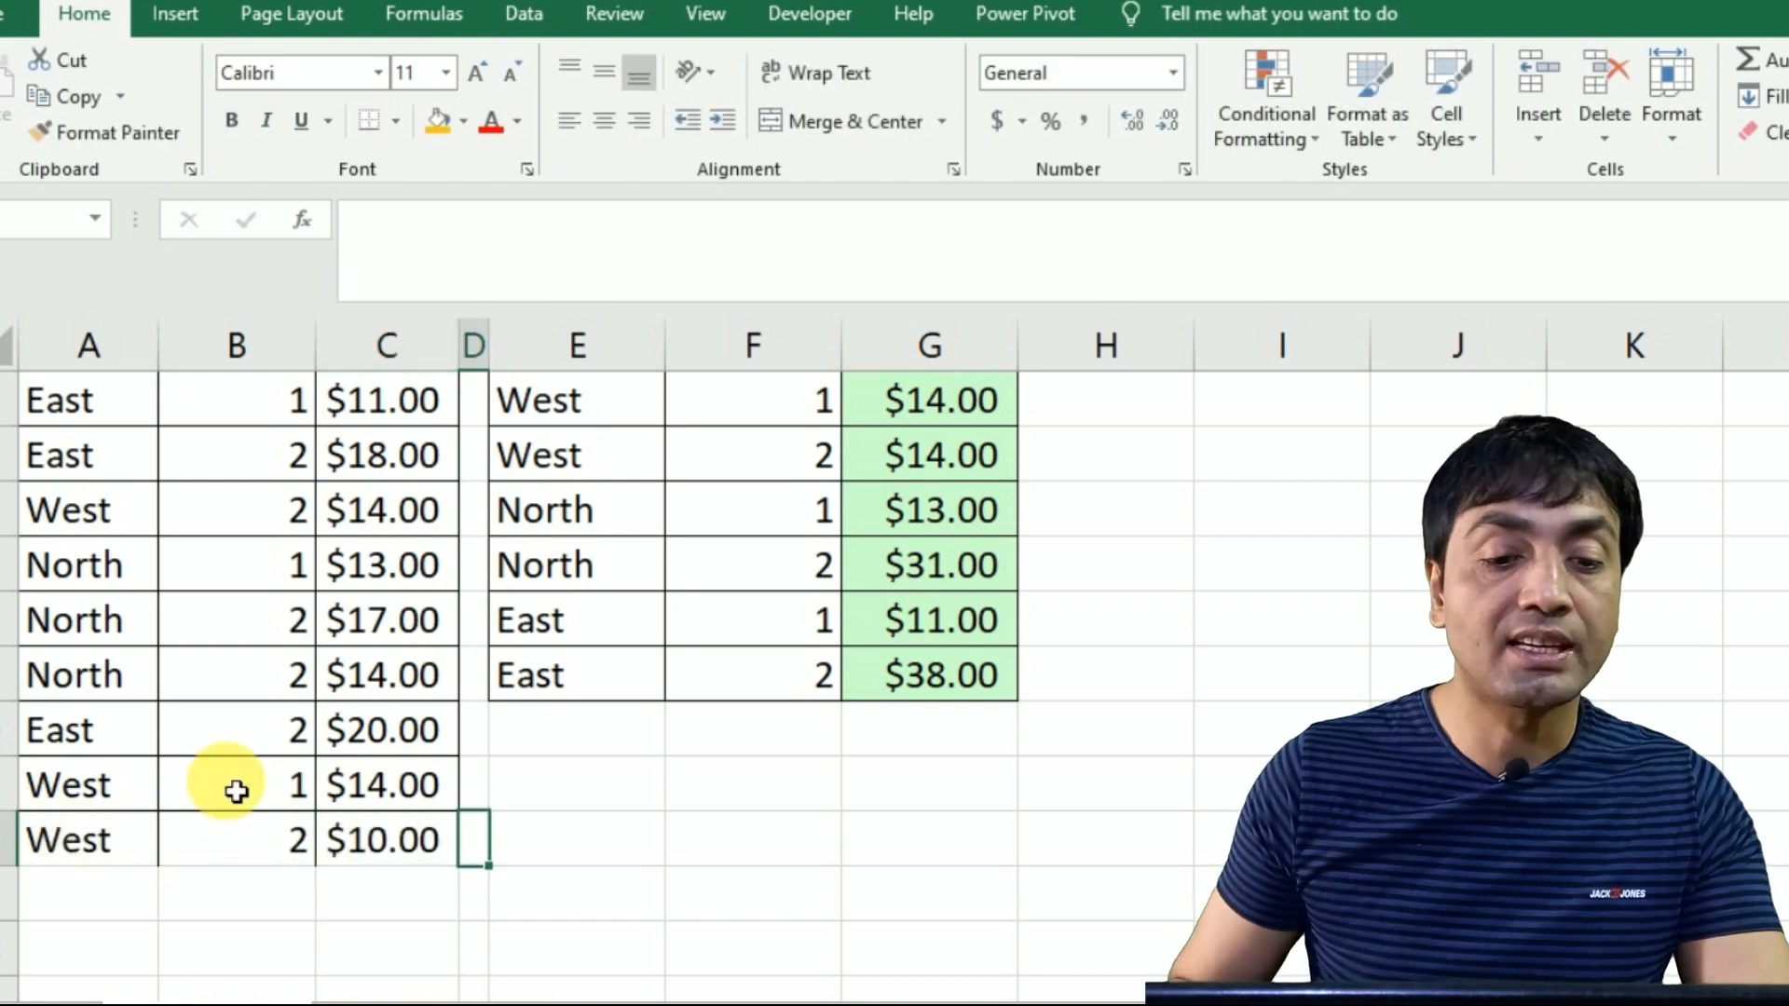
scroll(410, 736, "up", 1)
left_click(855, 629)
scroll(472, 667, "down", 3)
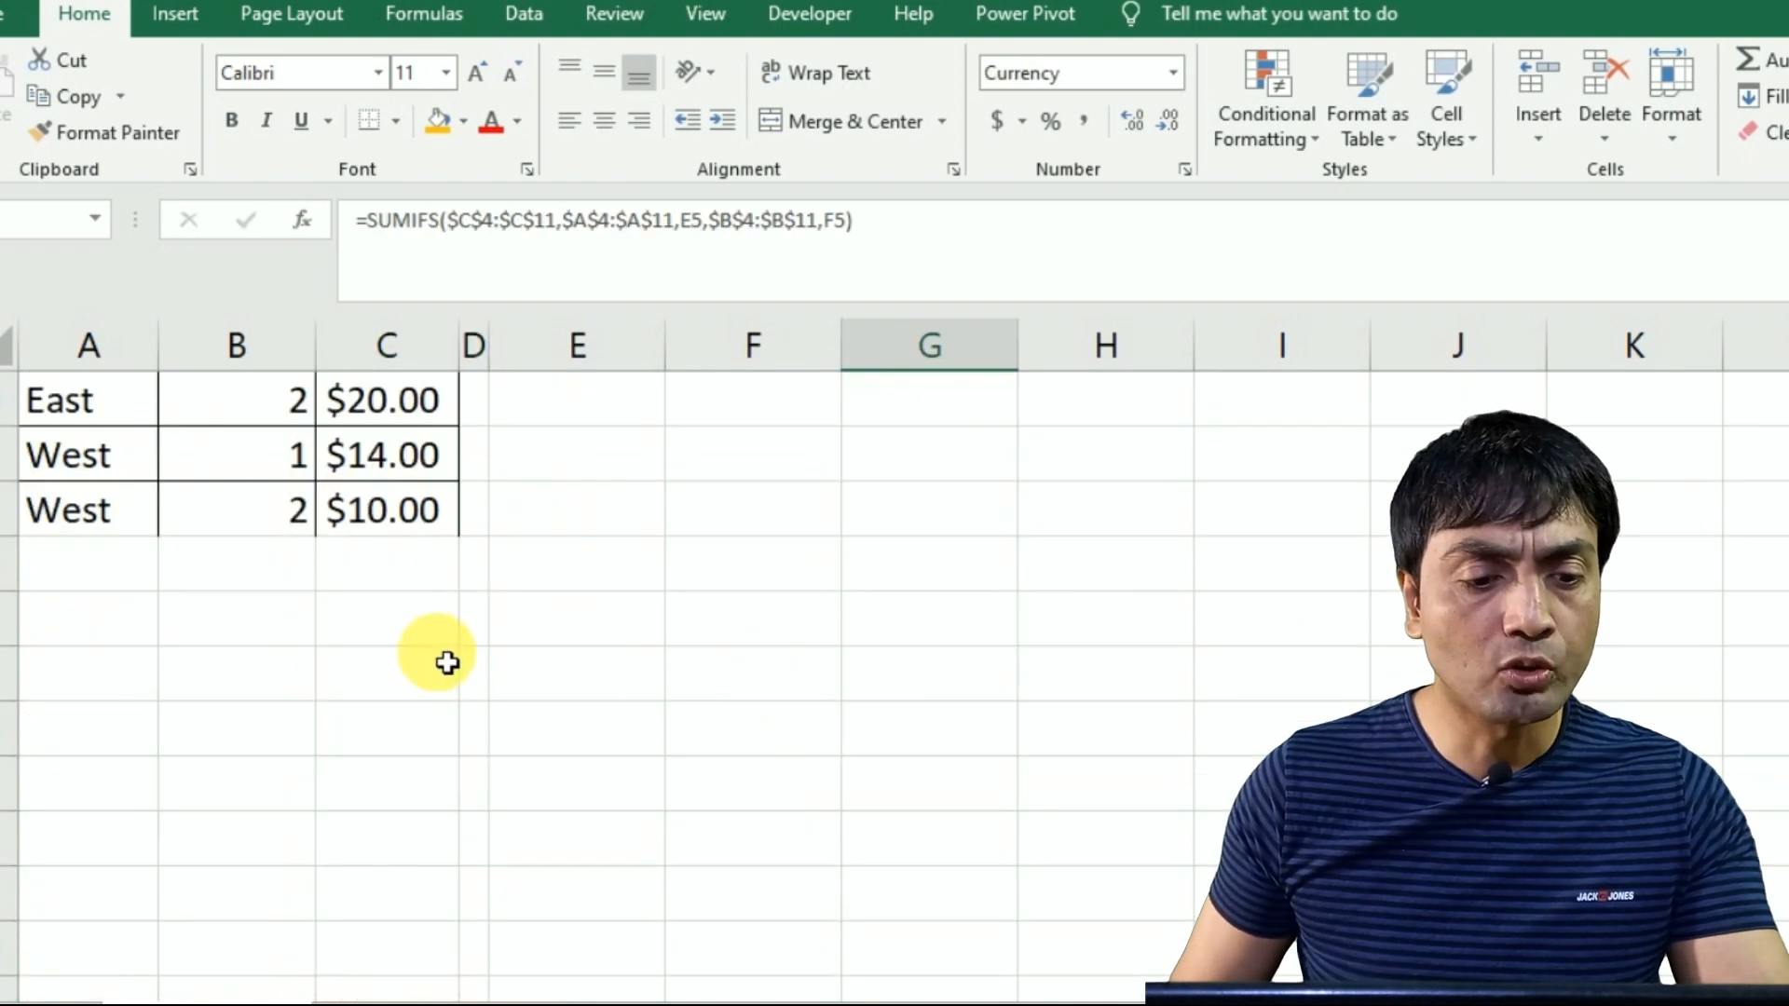
scroll(347, 503, "up", 3)
Convert the sales data range A3:C11 into a table with headers.
left_click(214, 630)
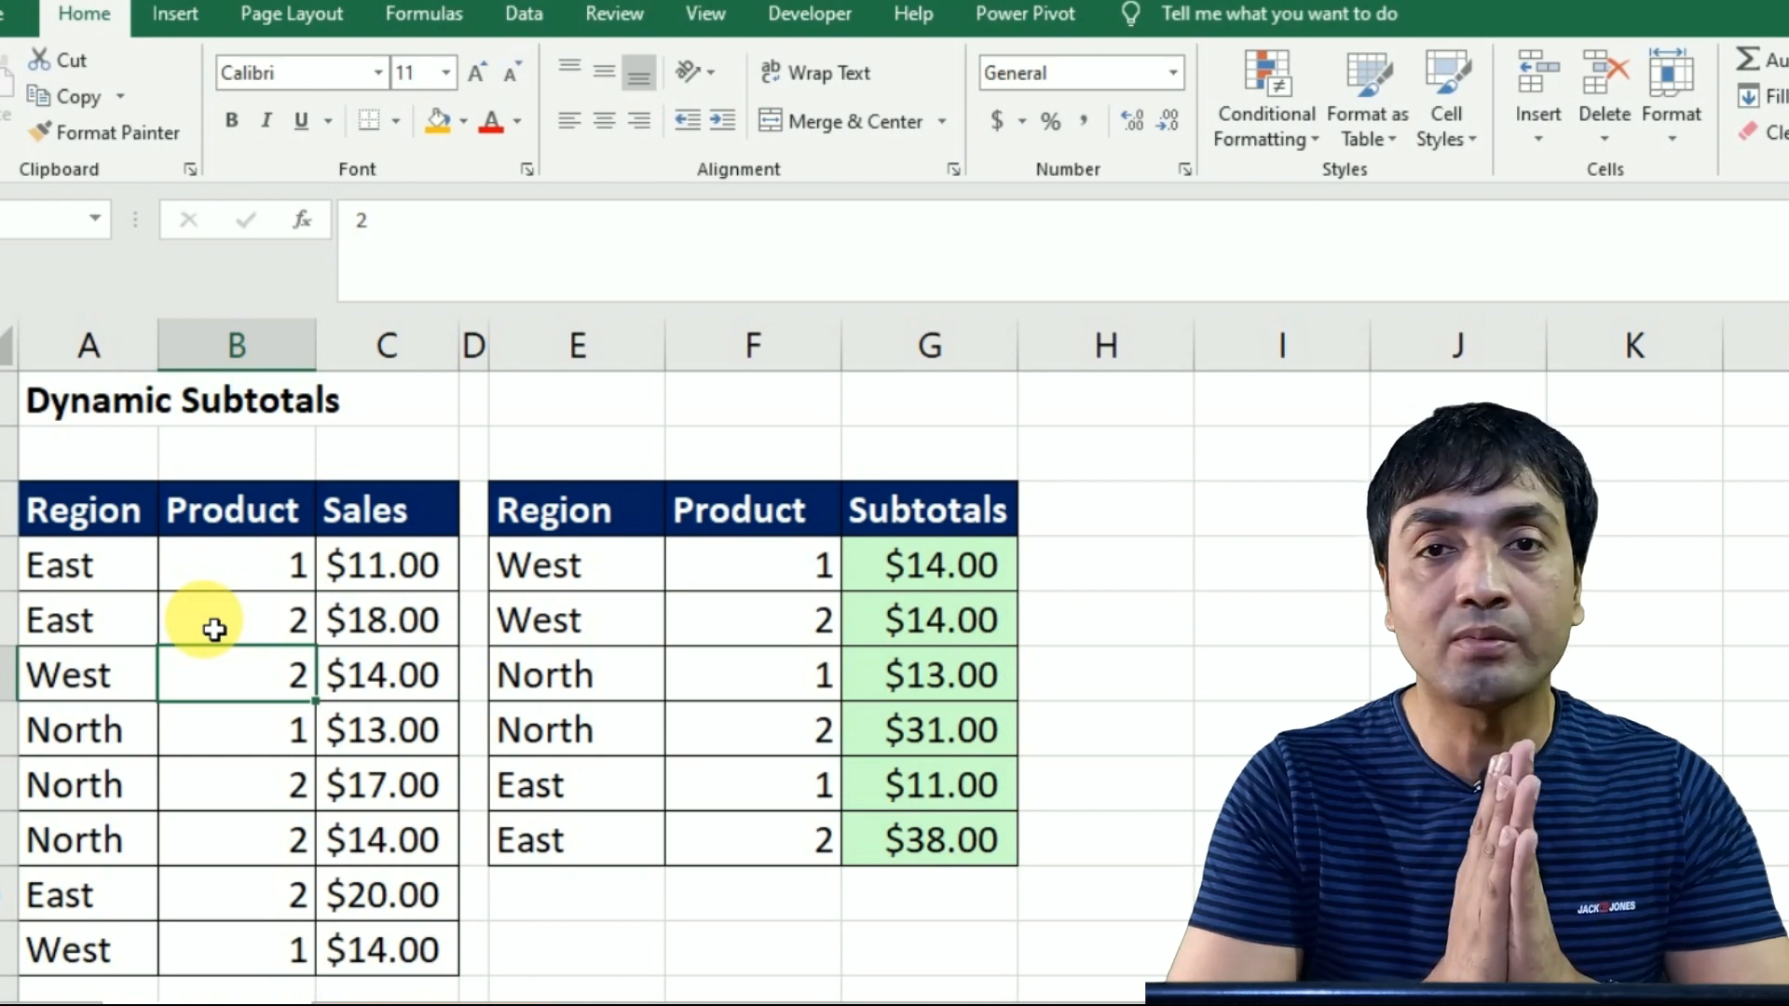
key("ctrl+t")
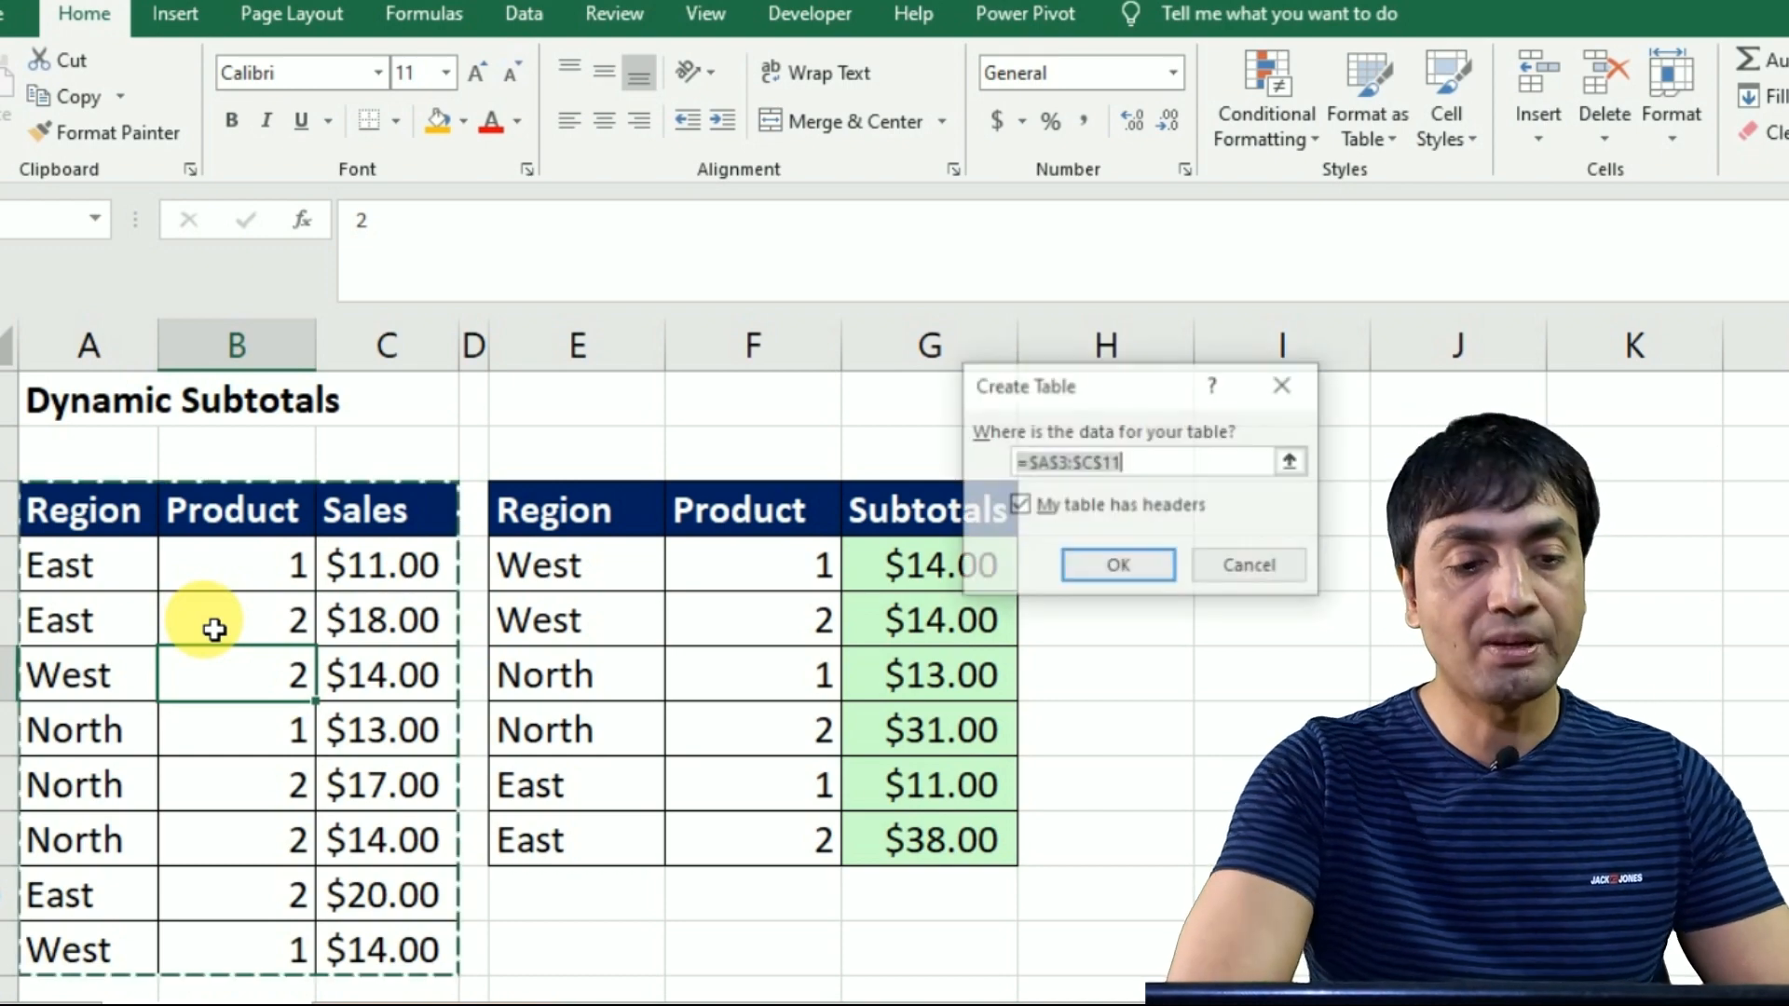
key("Return")
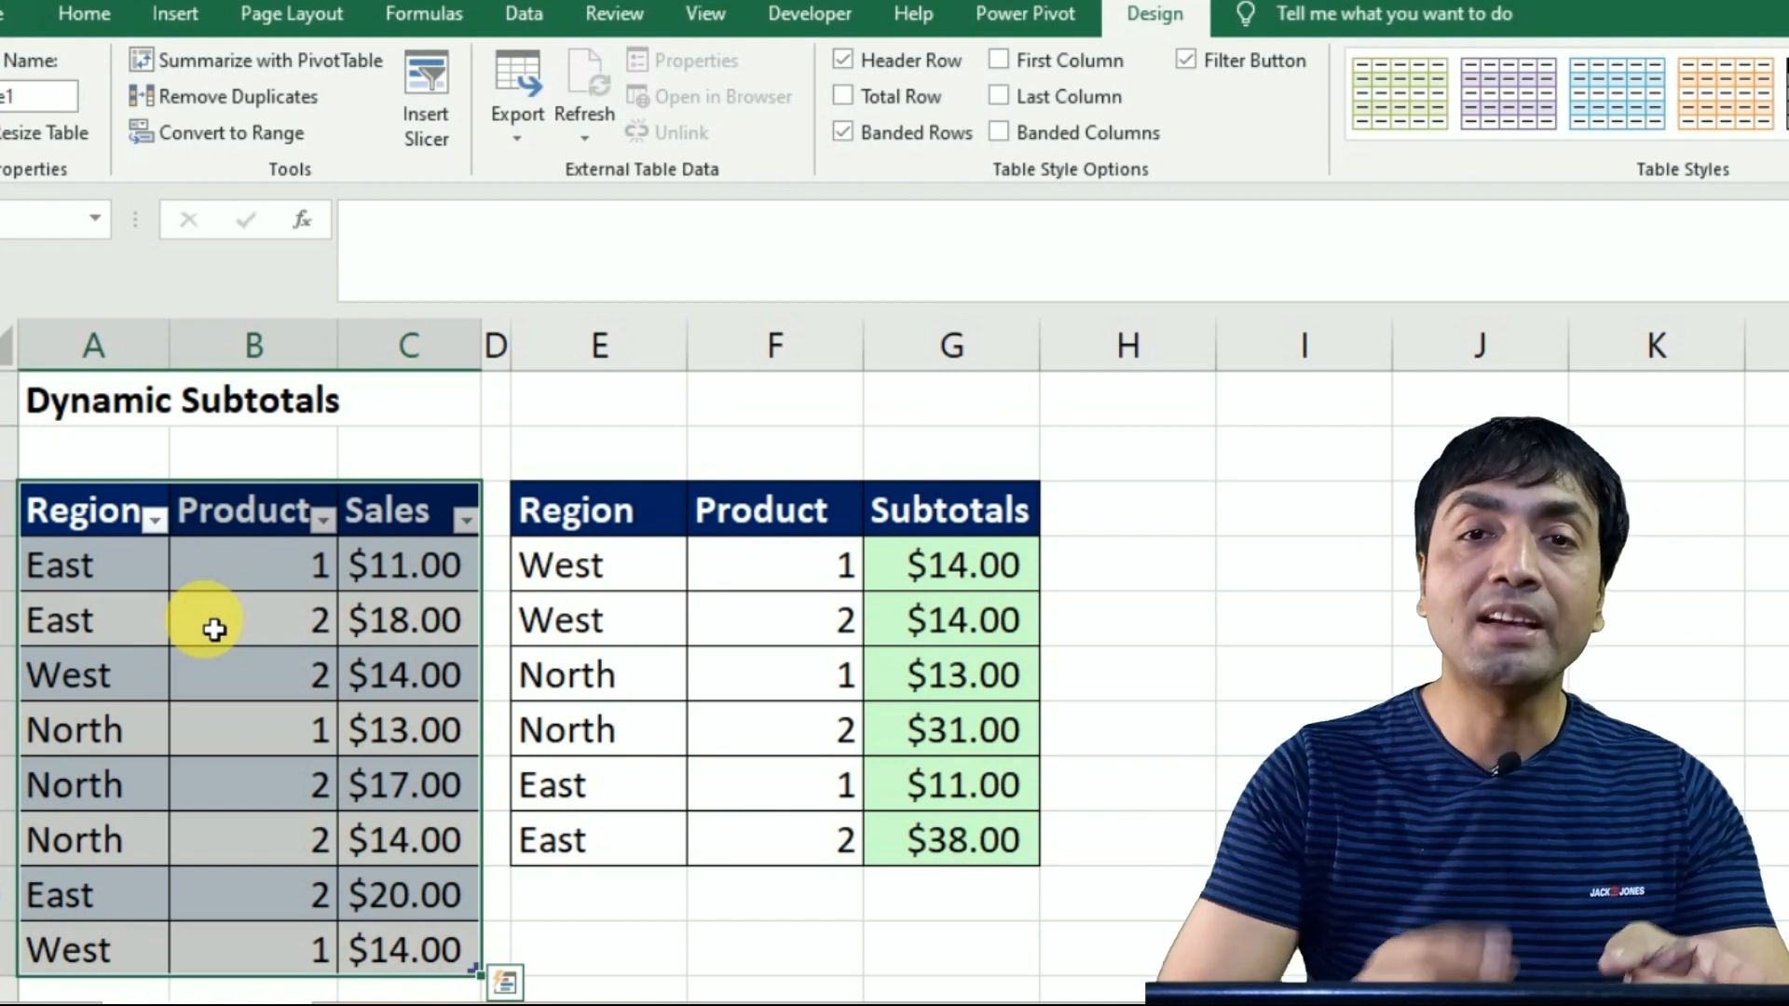
scroll(163, 706, "down", 1)
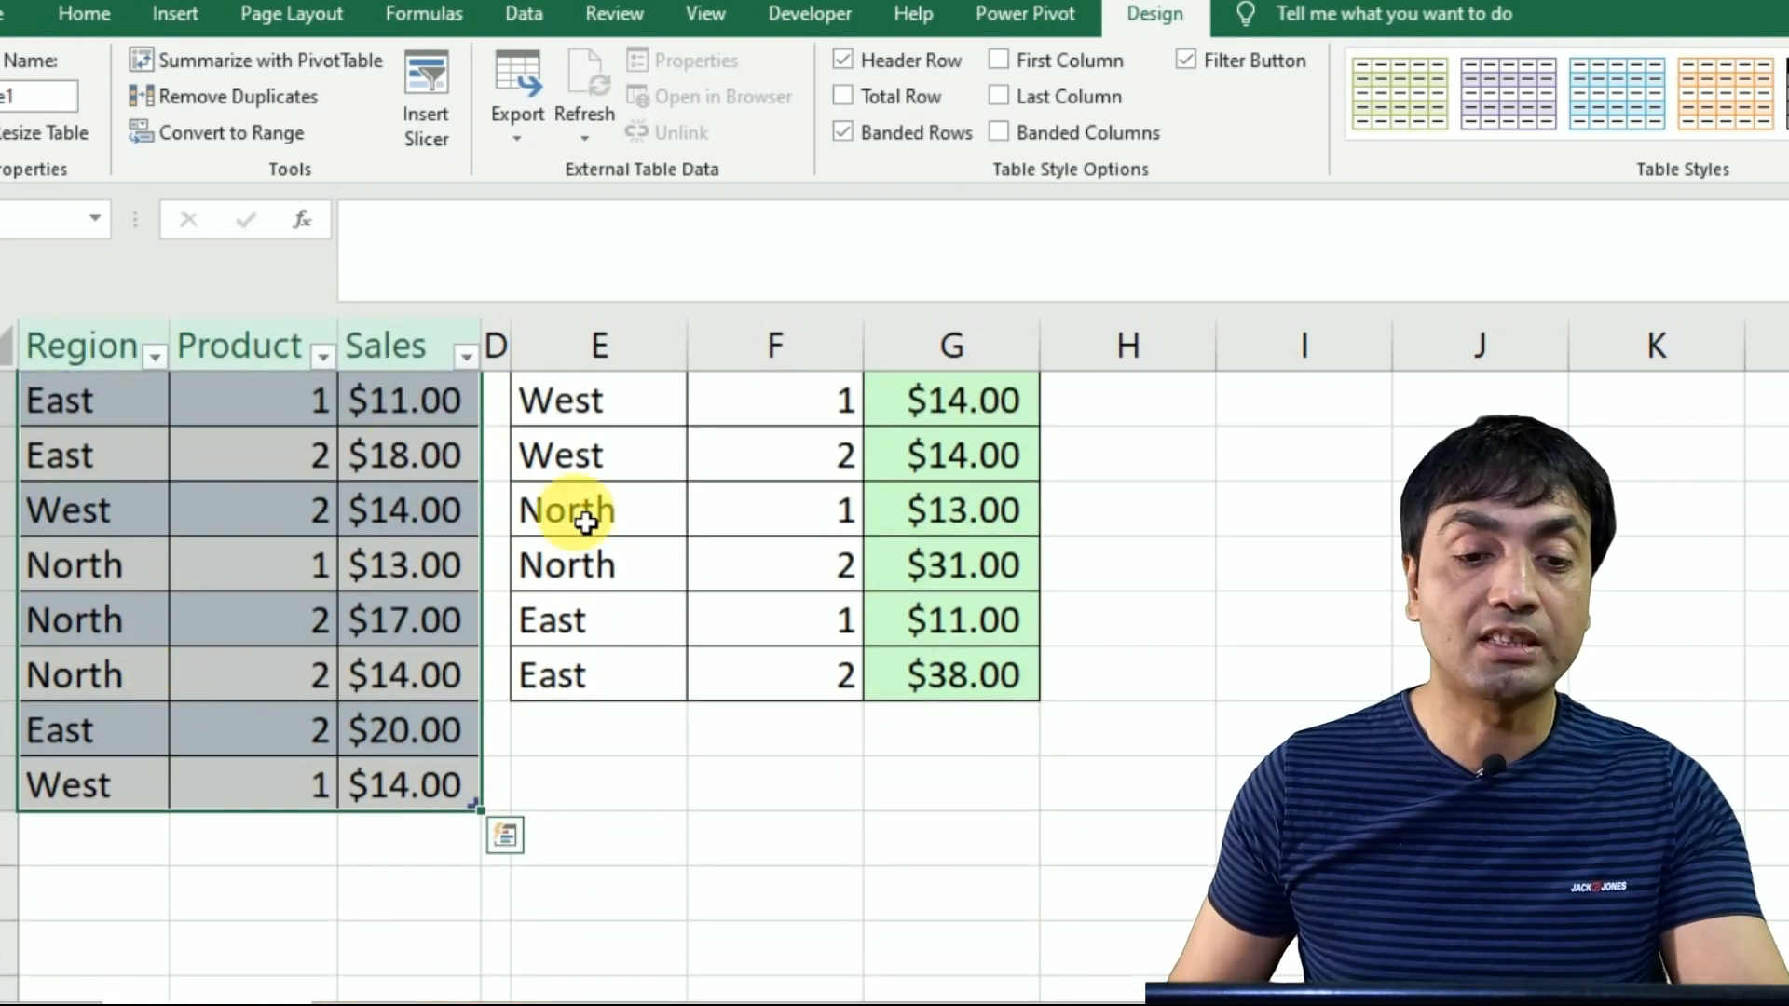
Append a record directly below the sales table with region East, product 1 and sales 10.
scroll(636, 575, "up", 1)
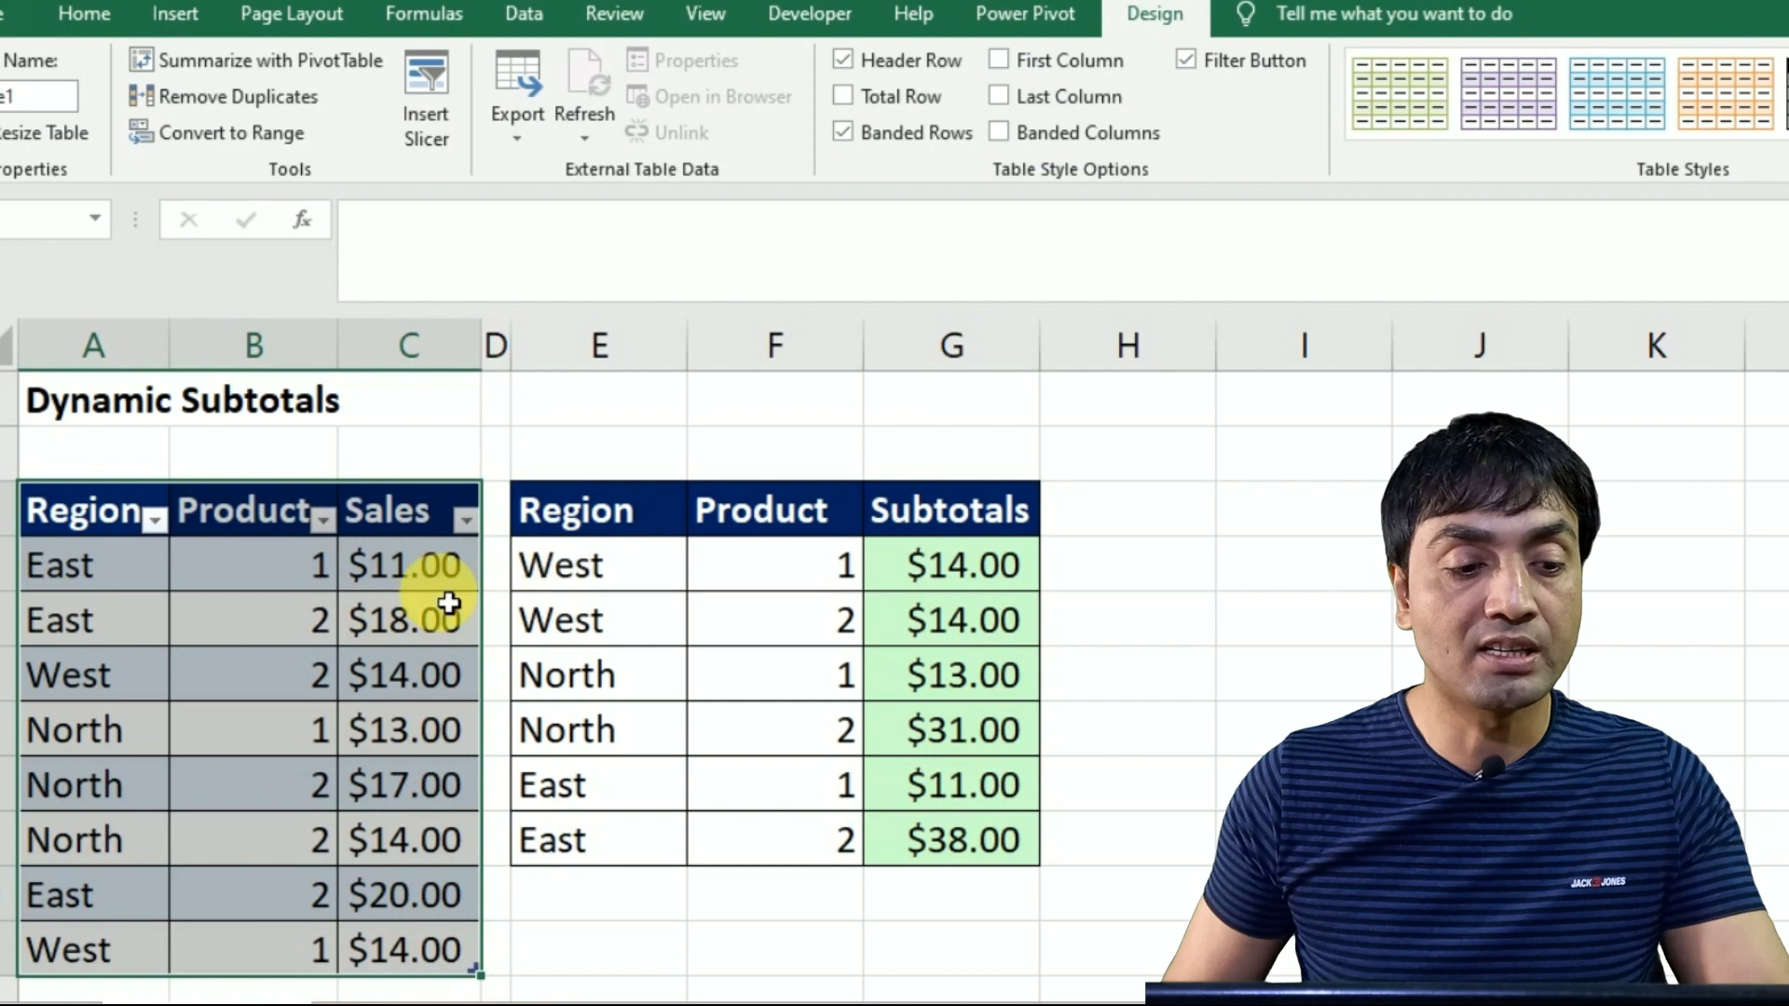
scroll(267, 764, "down", 1)
left_click(88, 834)
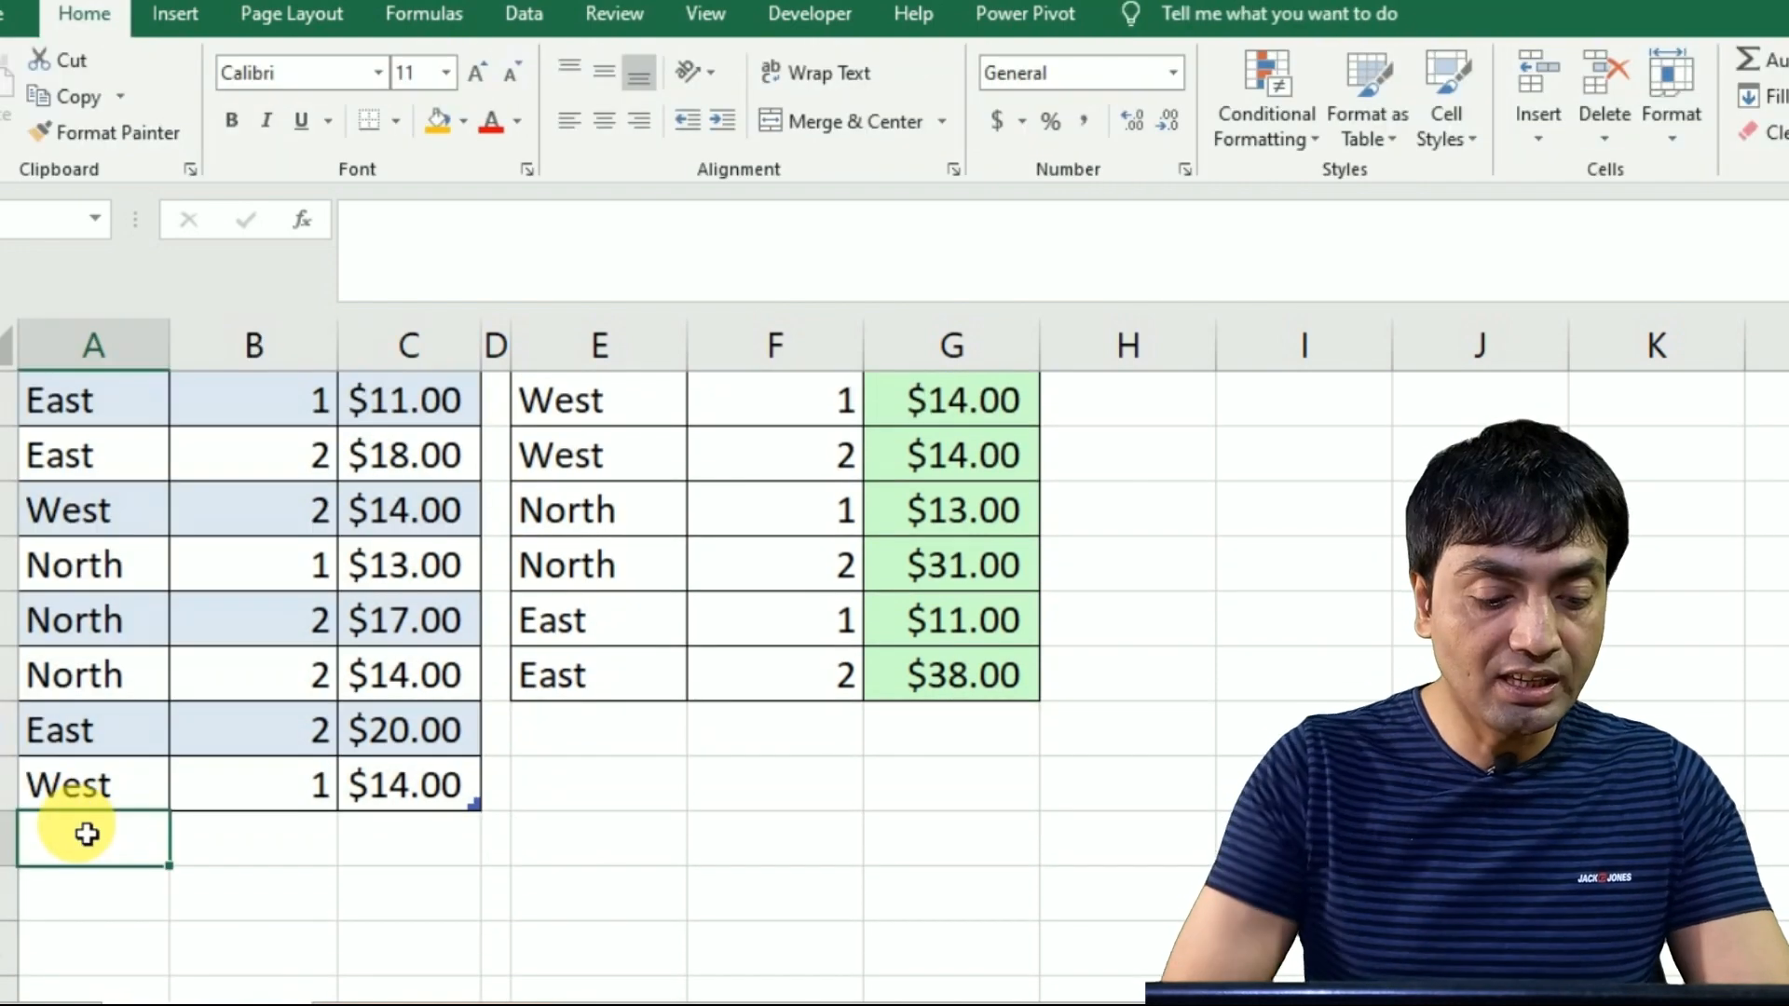
type("East")
key("Tab")
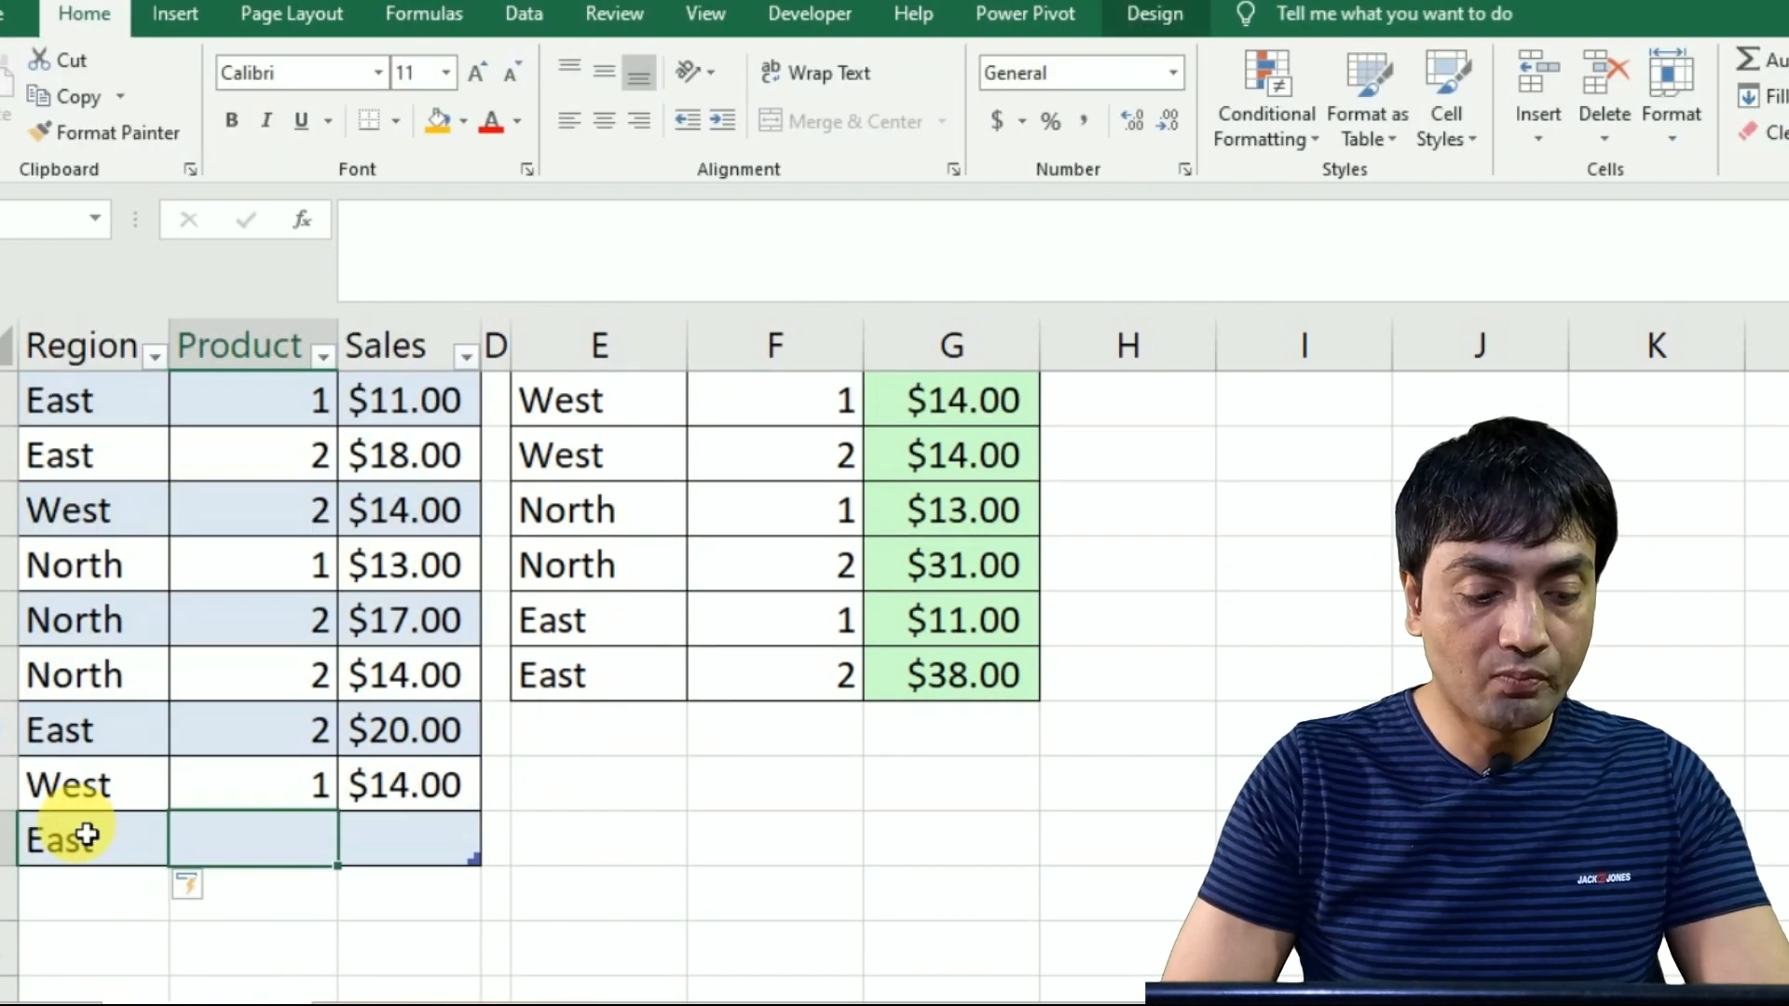
type("1")
key("Tab")
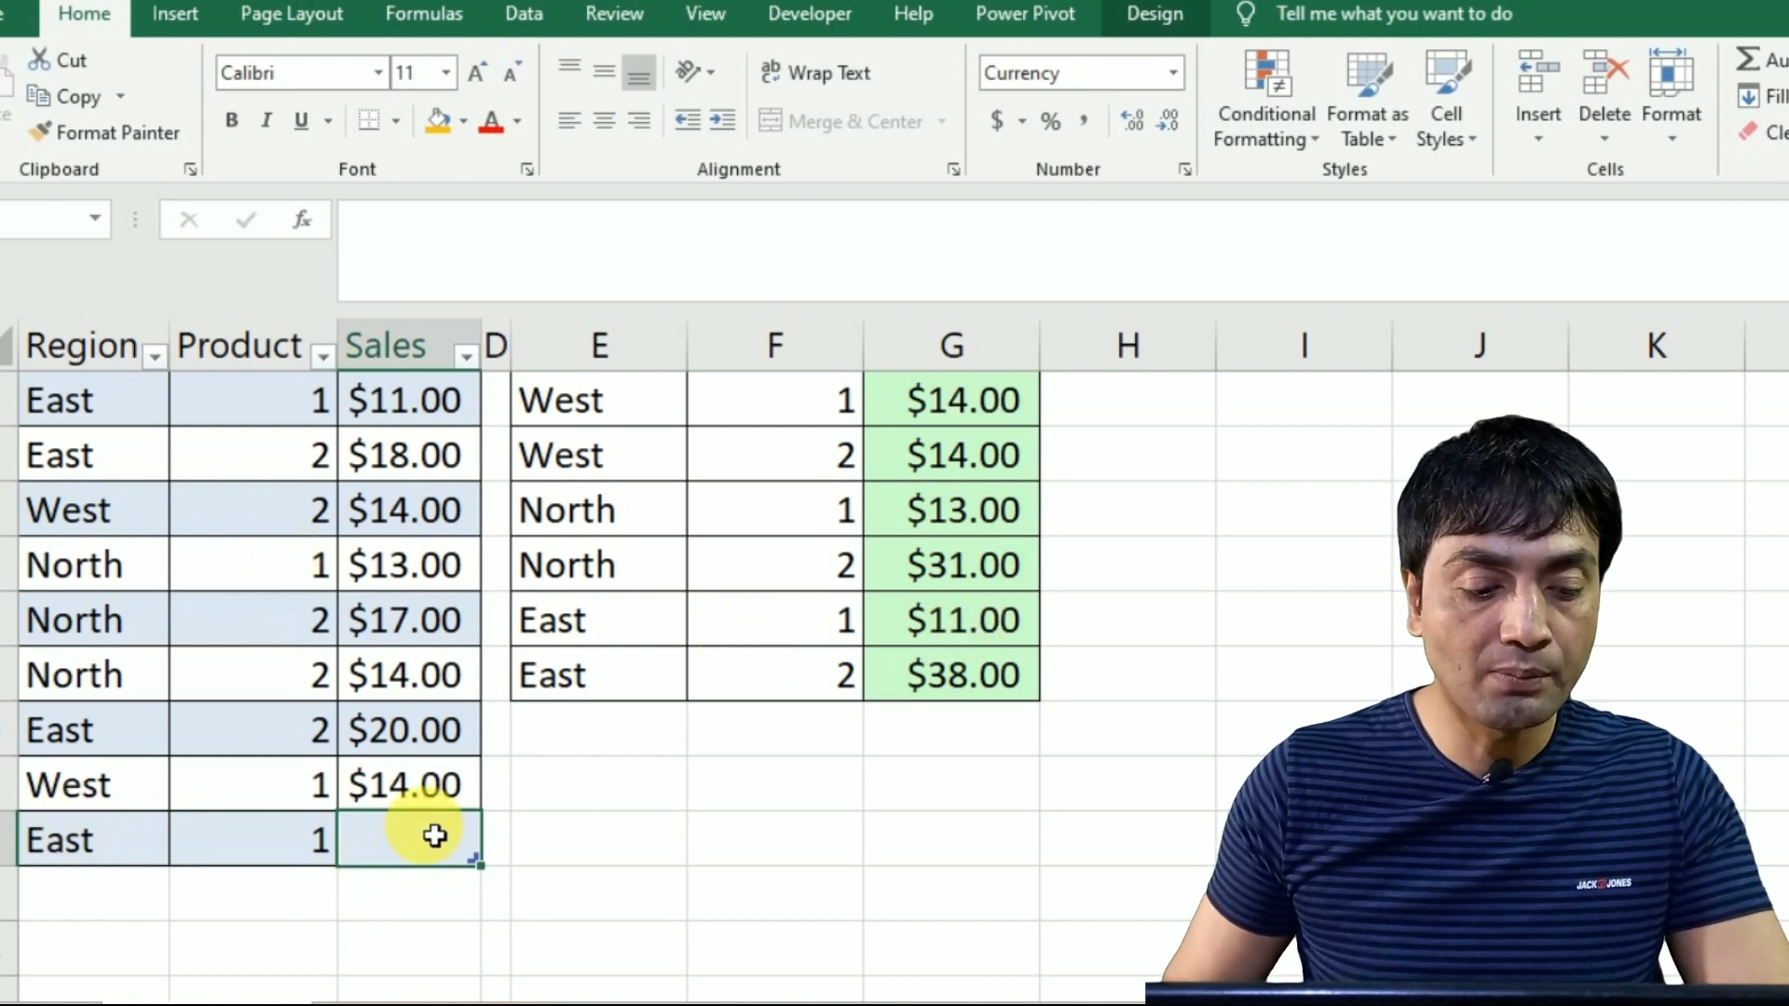
type("10")
key("Return")
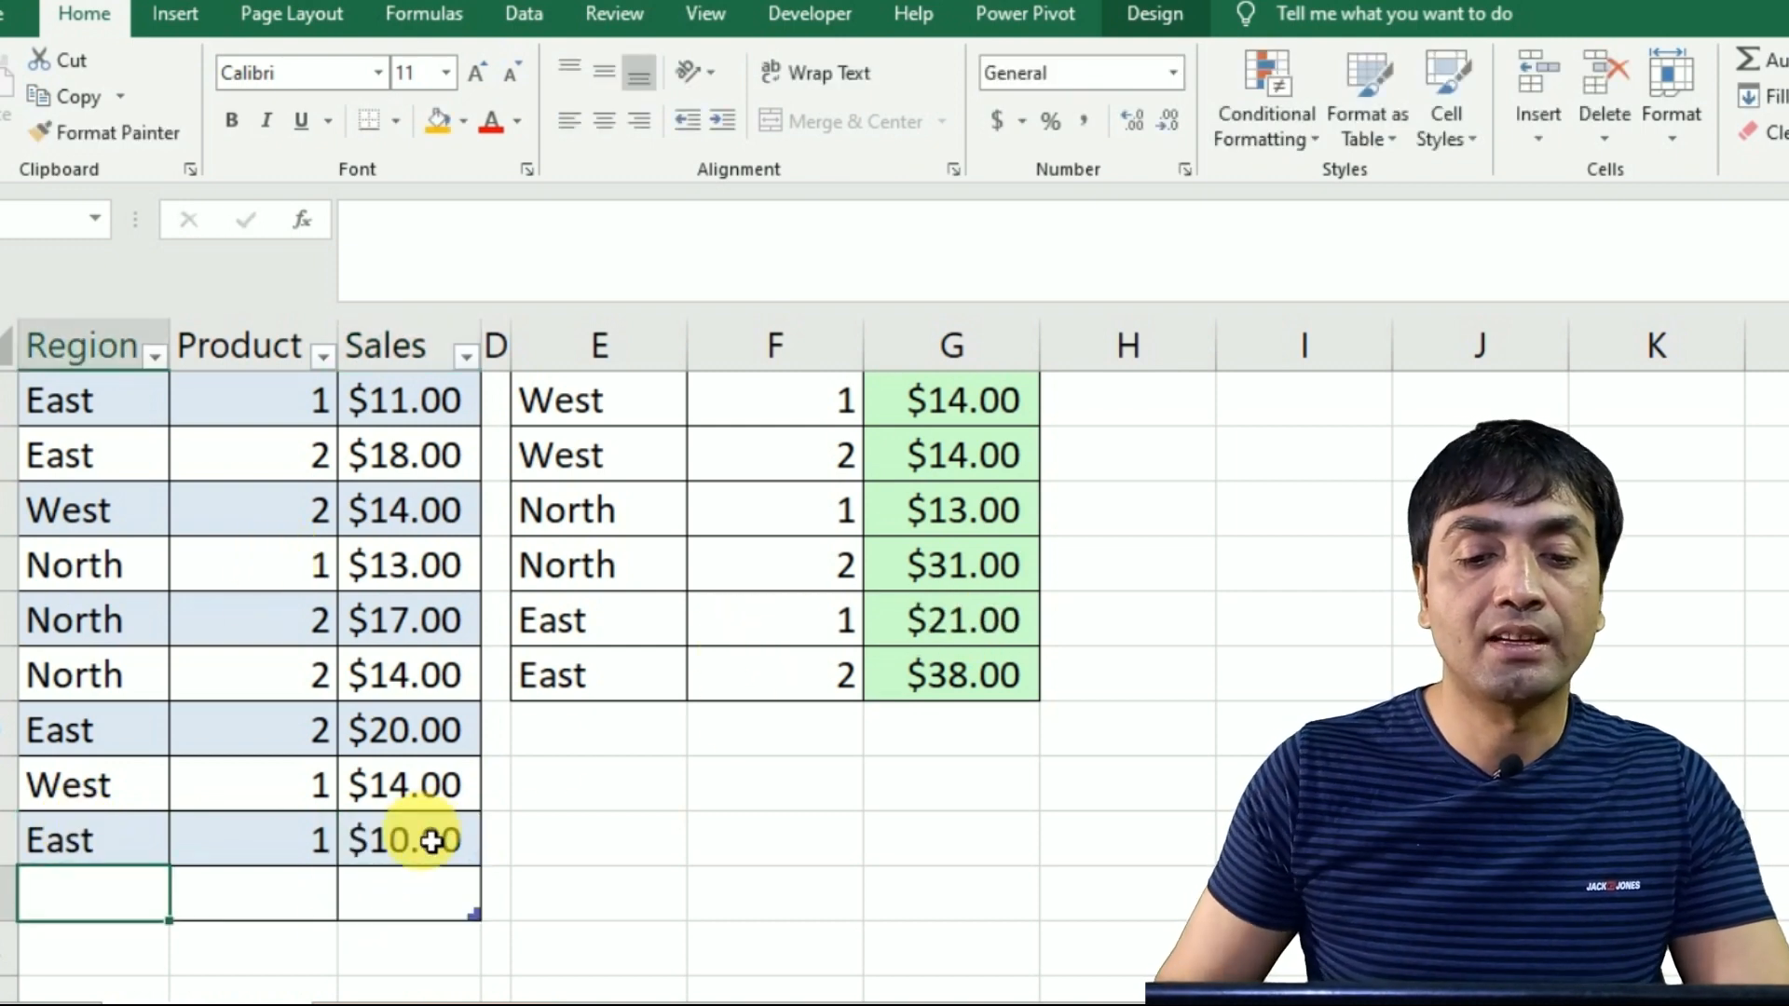
scroll(186, 778, "down", 2)
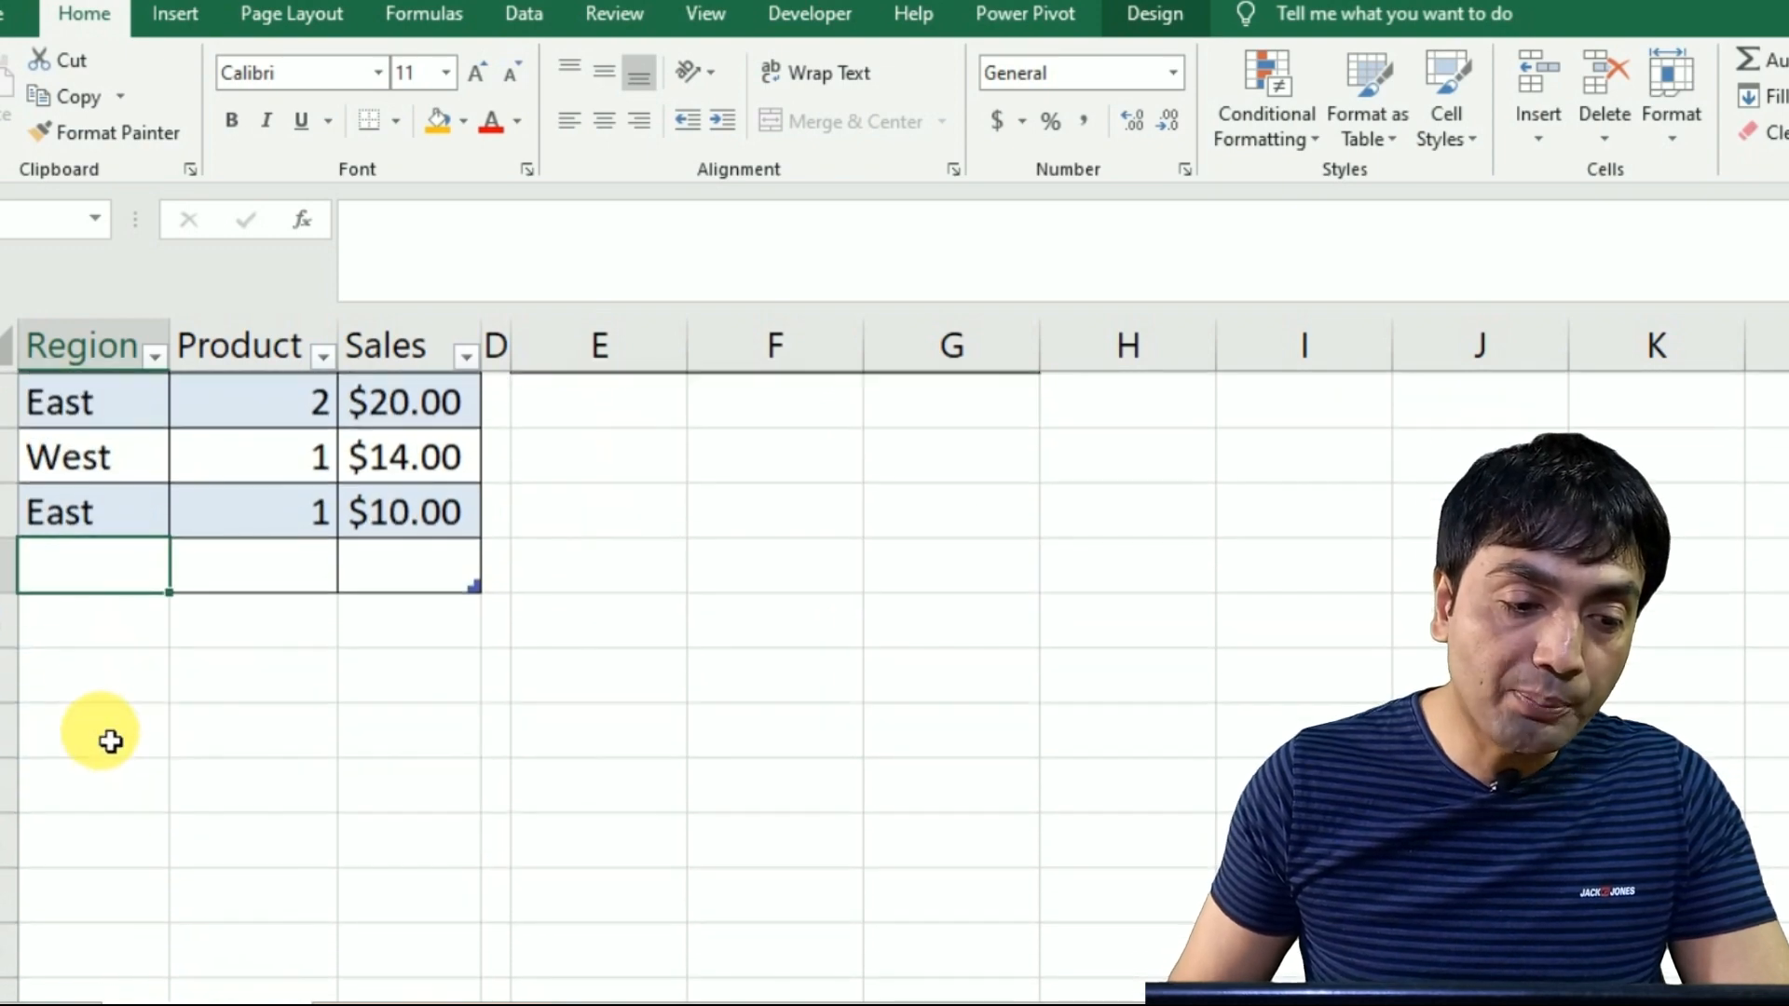
left_click(88, 673)
scroll(77, 633, "up", 3)
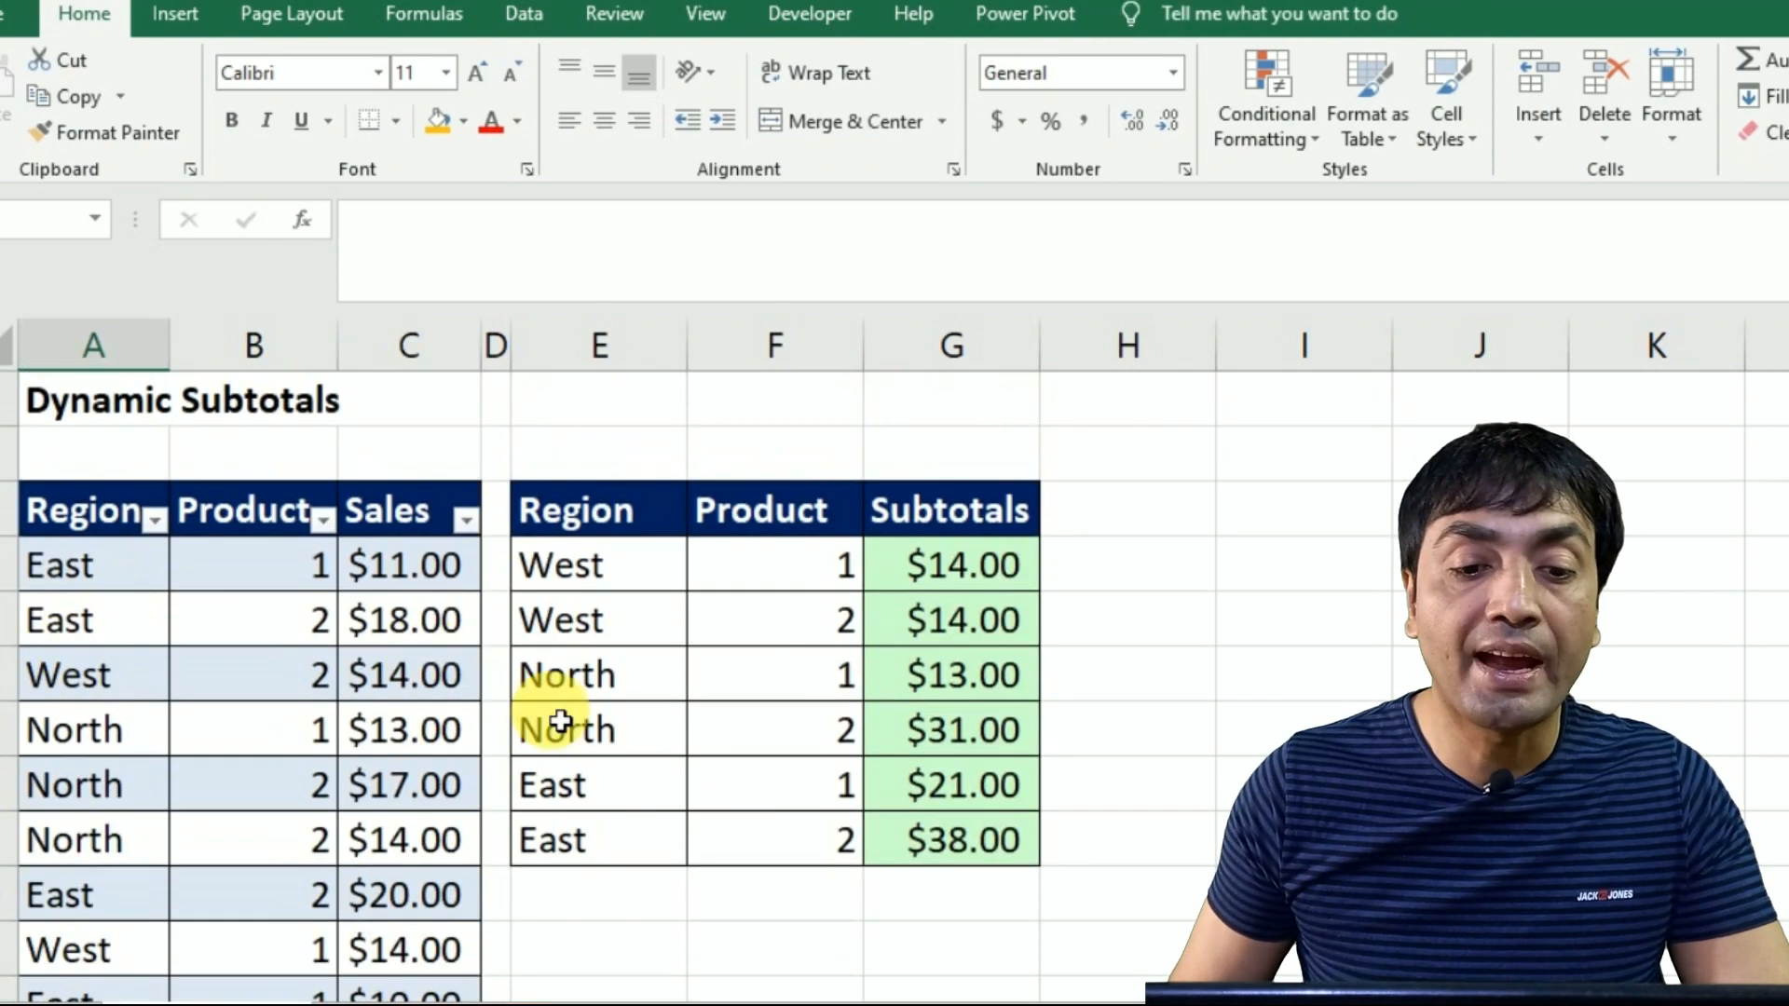
left_click(823, 618)
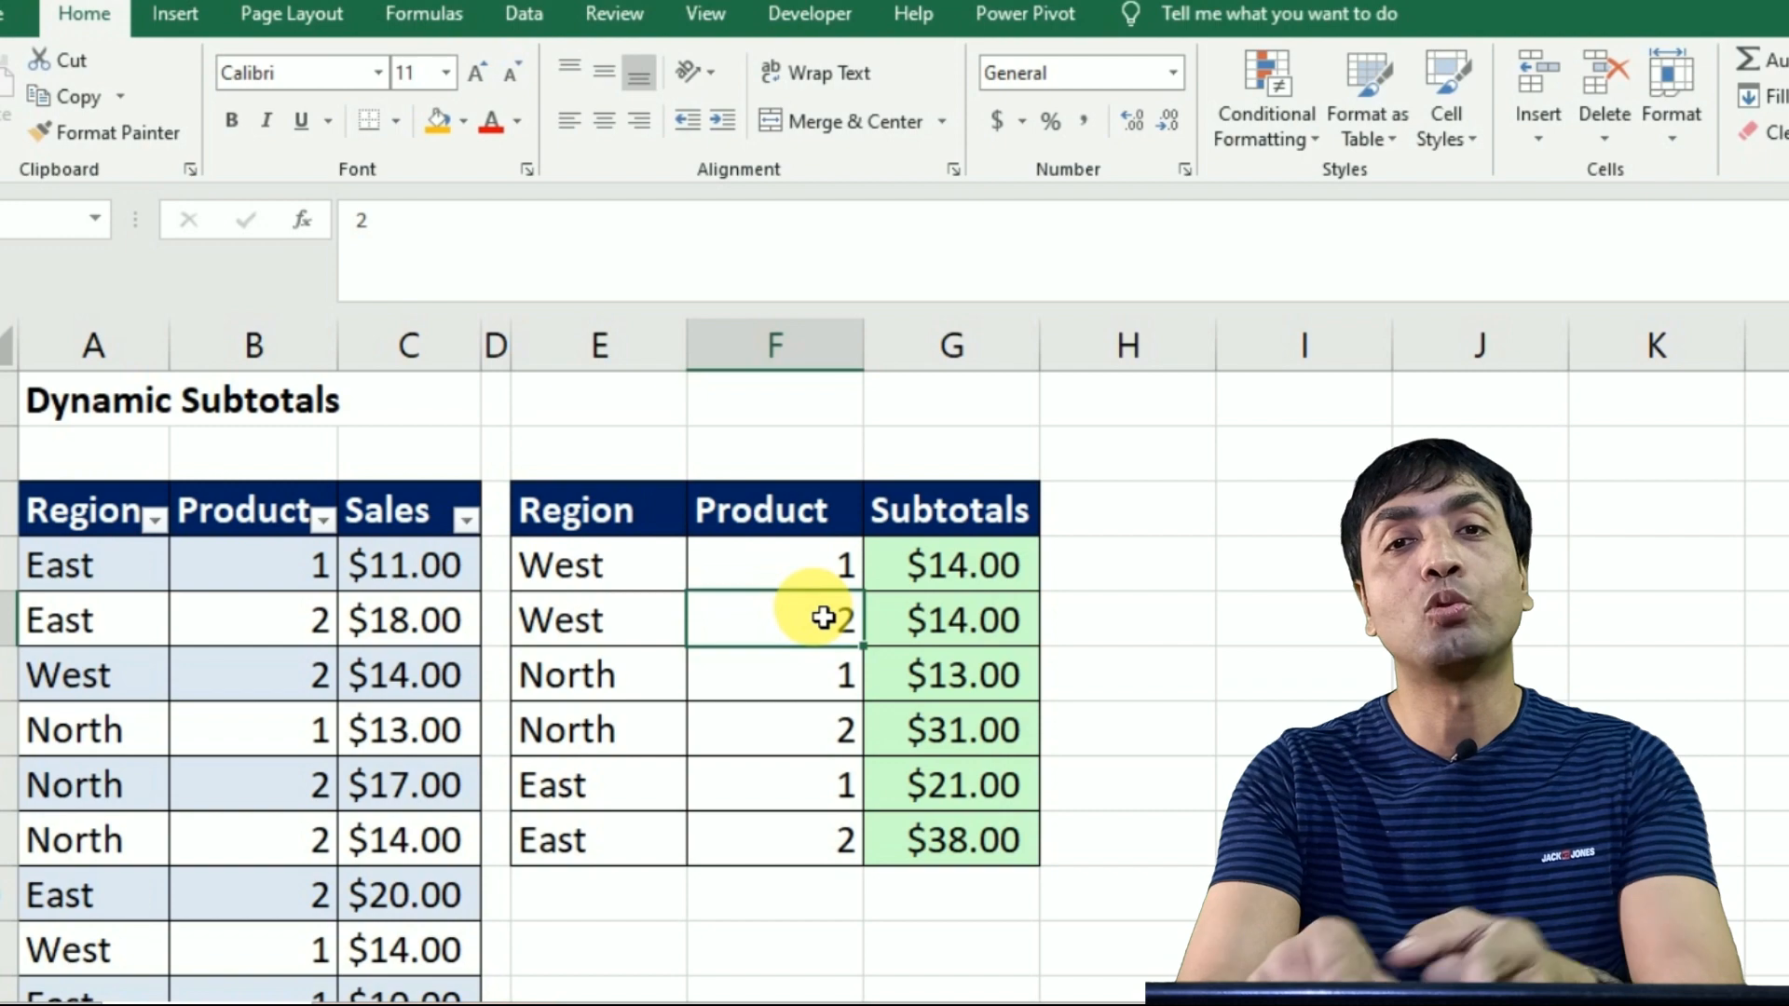
key("Left")
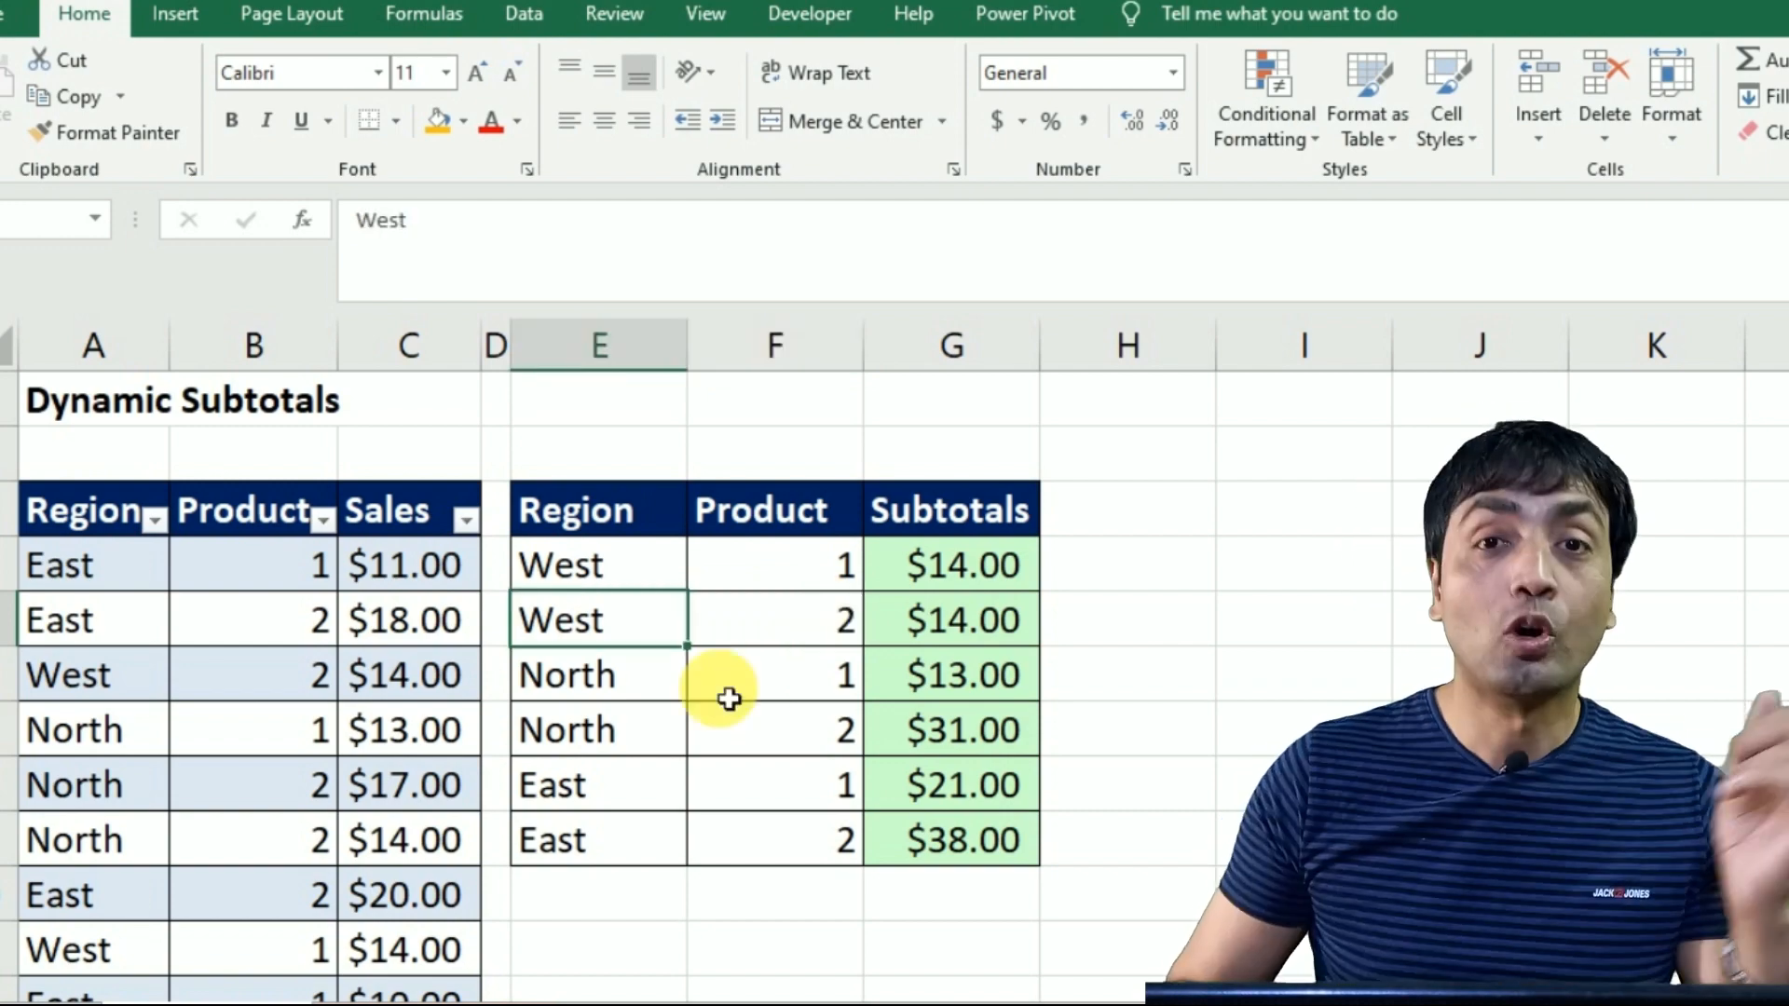
left_click(725, 641)
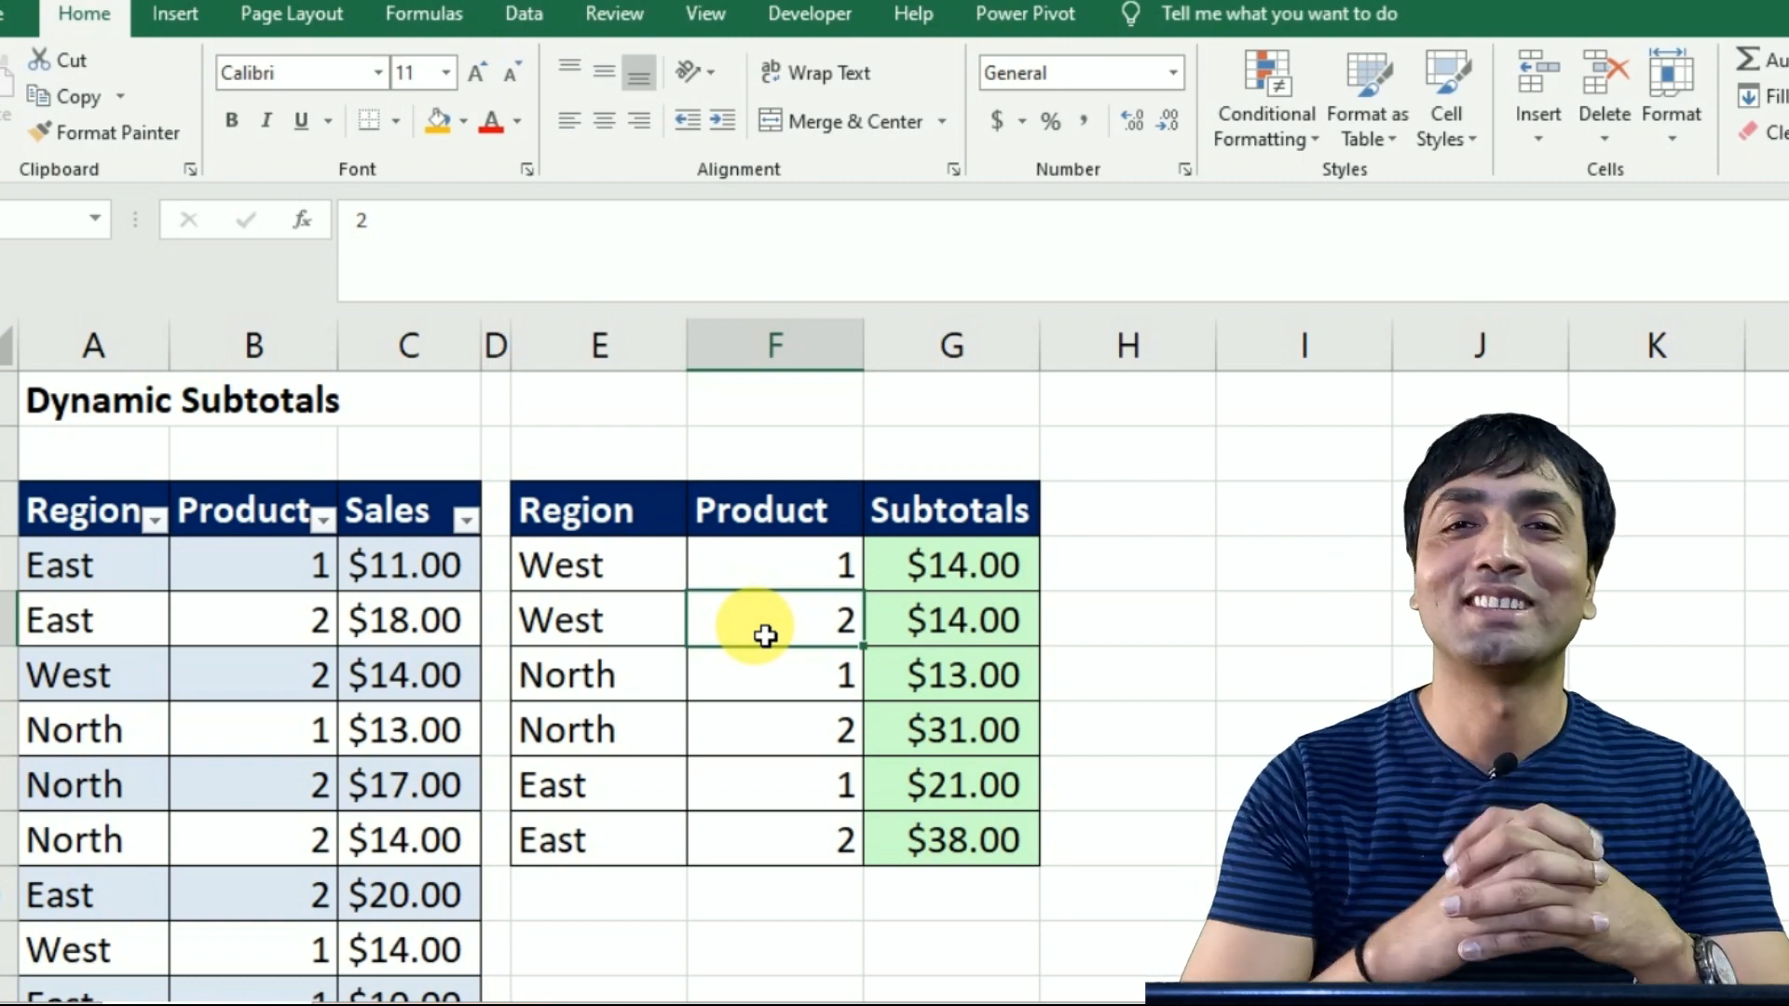
Add Sum subtotals on the Subtotals column of the summary range E3:G9 at each change in Region, with summary below data.
left_click(803, 674)
key("alt+a")
key("b")
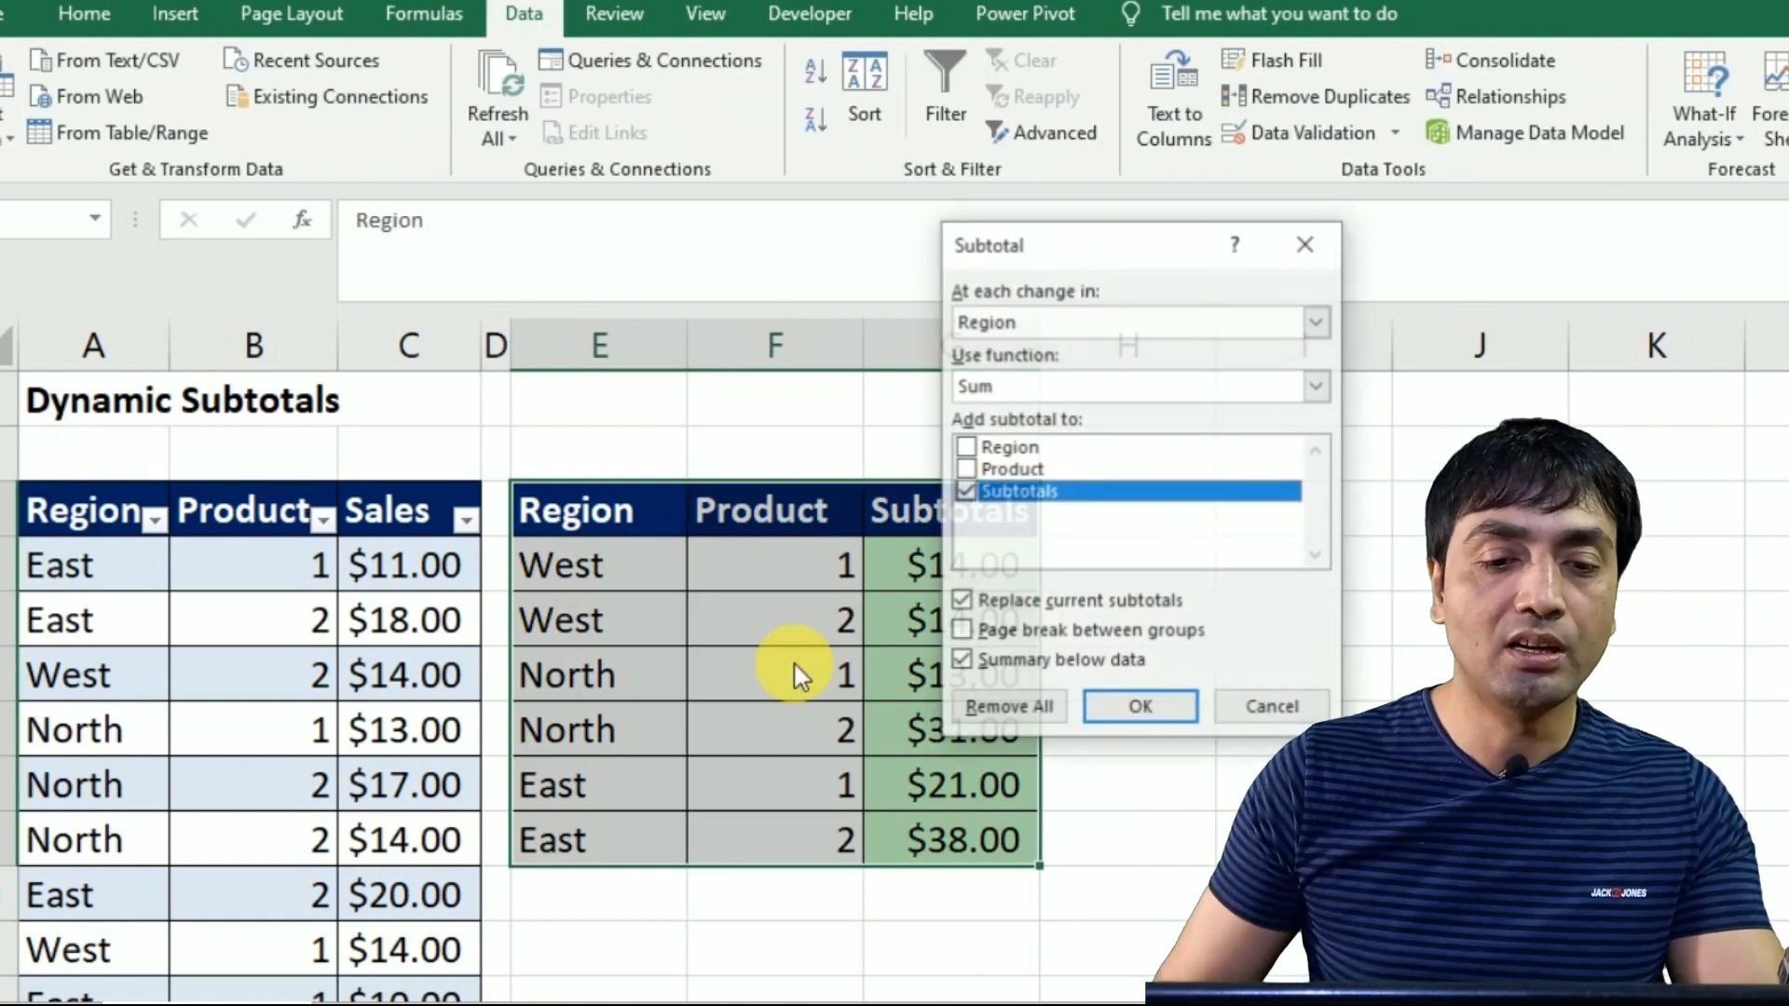
left_click(988, 322)
left_click(978, 347)
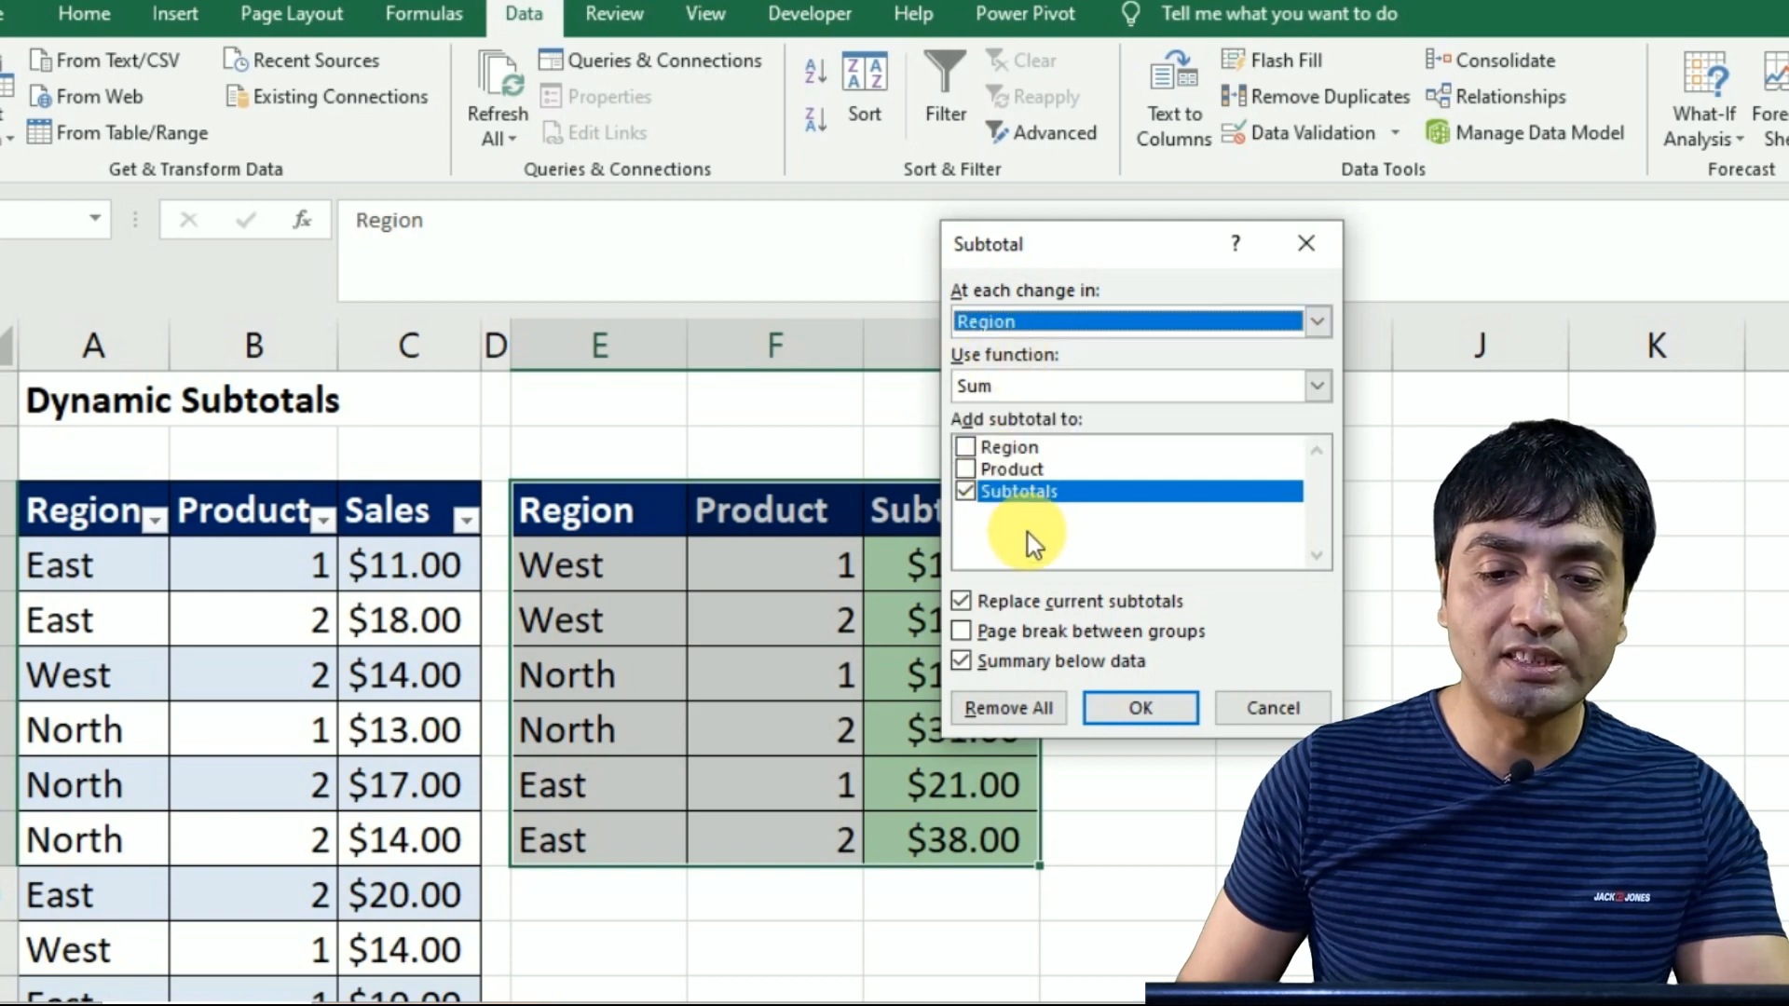
left_click(1154, 705)
scroll(879, 699, "down", 2)
scroll(866, 687, "up", 2)
scroll(956, 764, "down", 2)
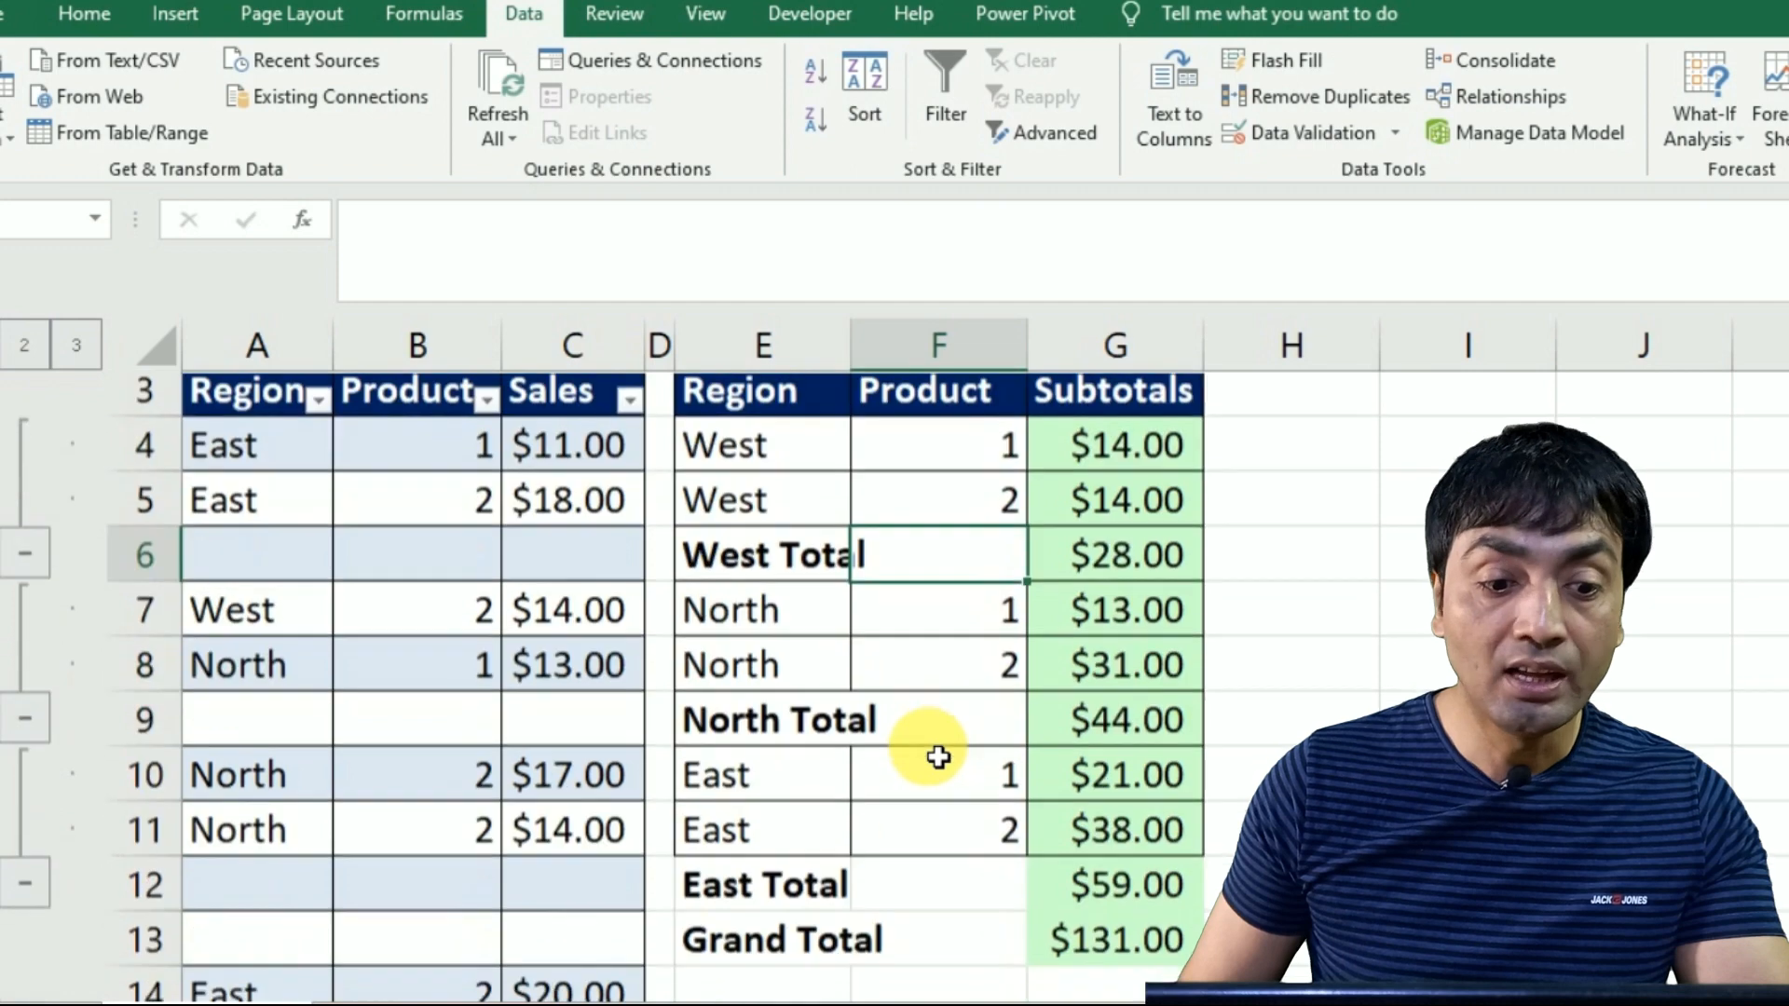
scroll(523, 870, "down", 1)
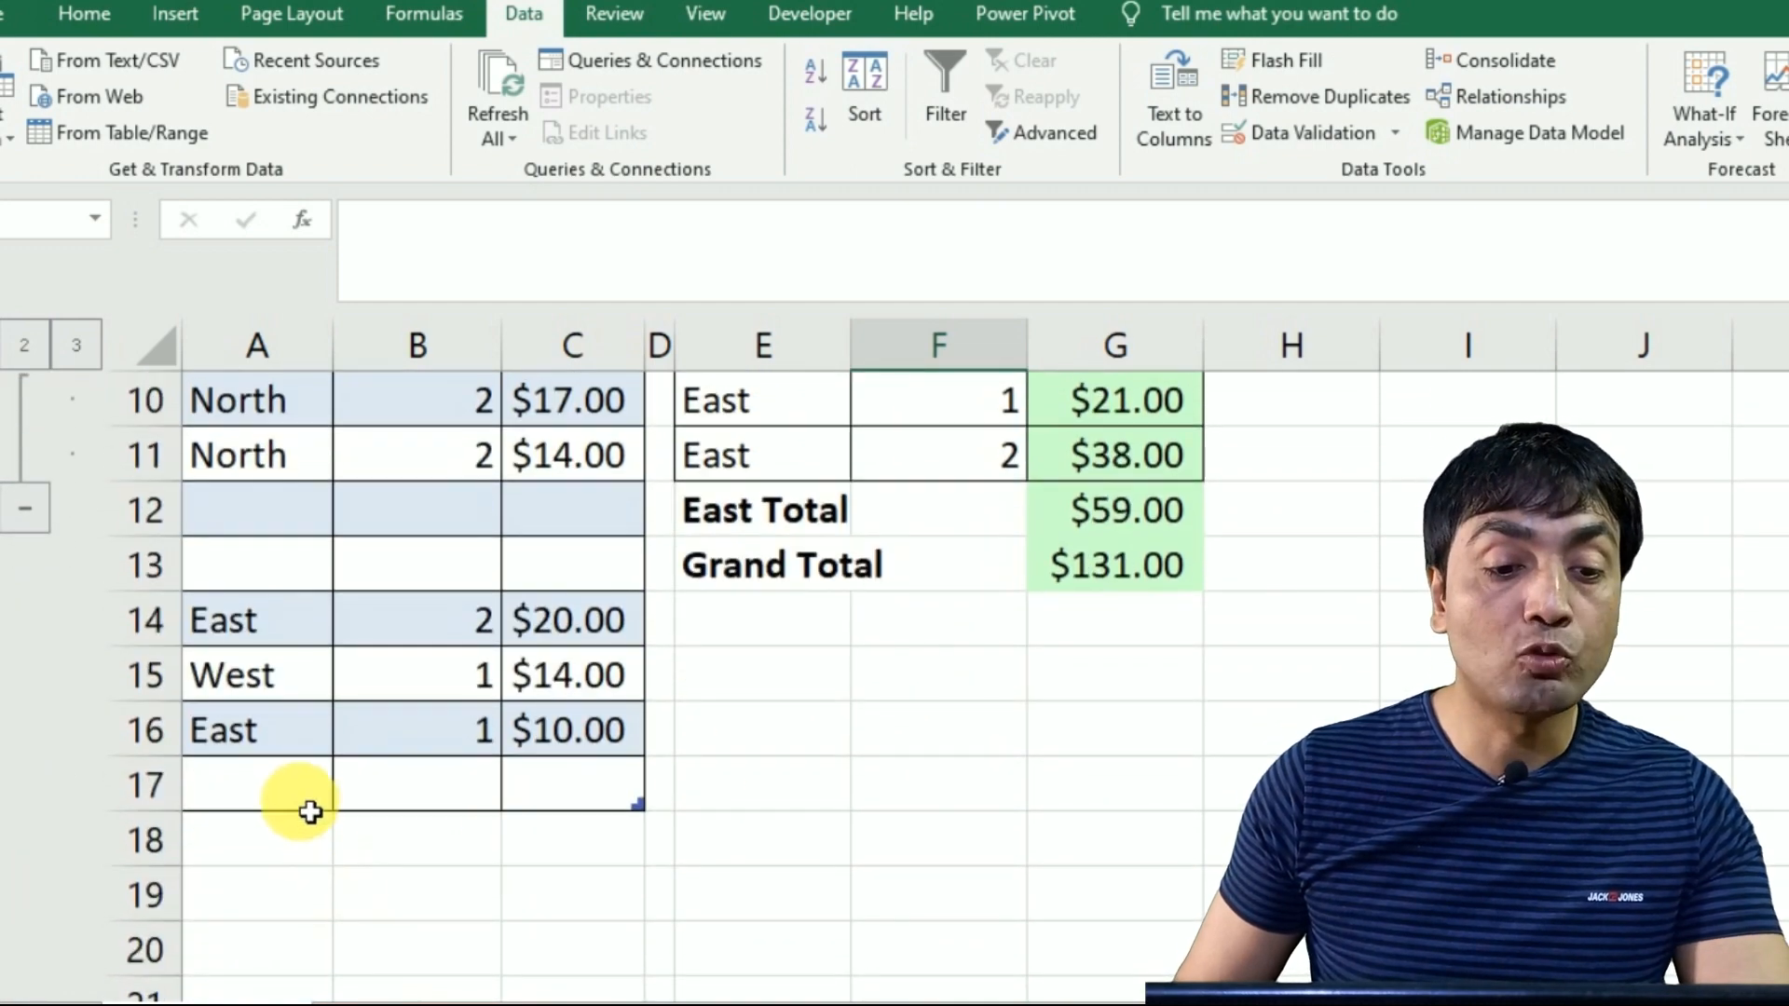
scroll(308, 782, "up", 1)
scroll(699, 679, "up", 2)
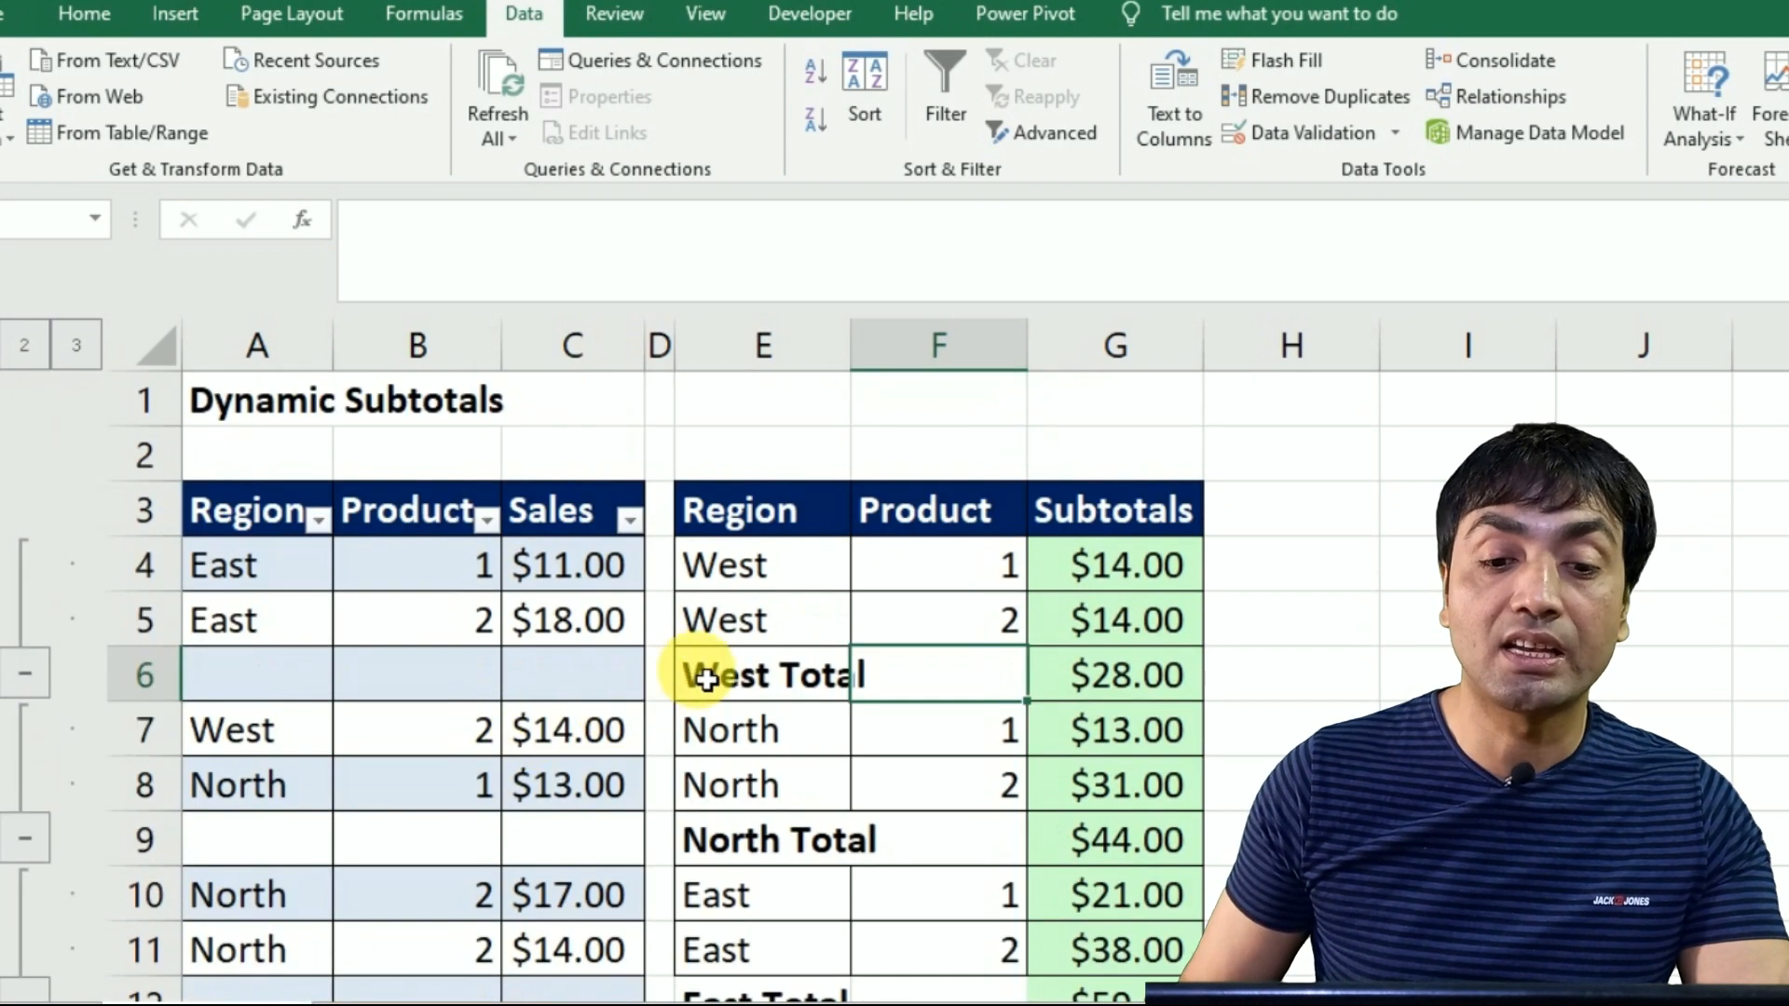
Fill the empty row 17 of the sales table with region East, product 1 and sales 10, and check the region totals.
scroll(903, 663, "down", 3)
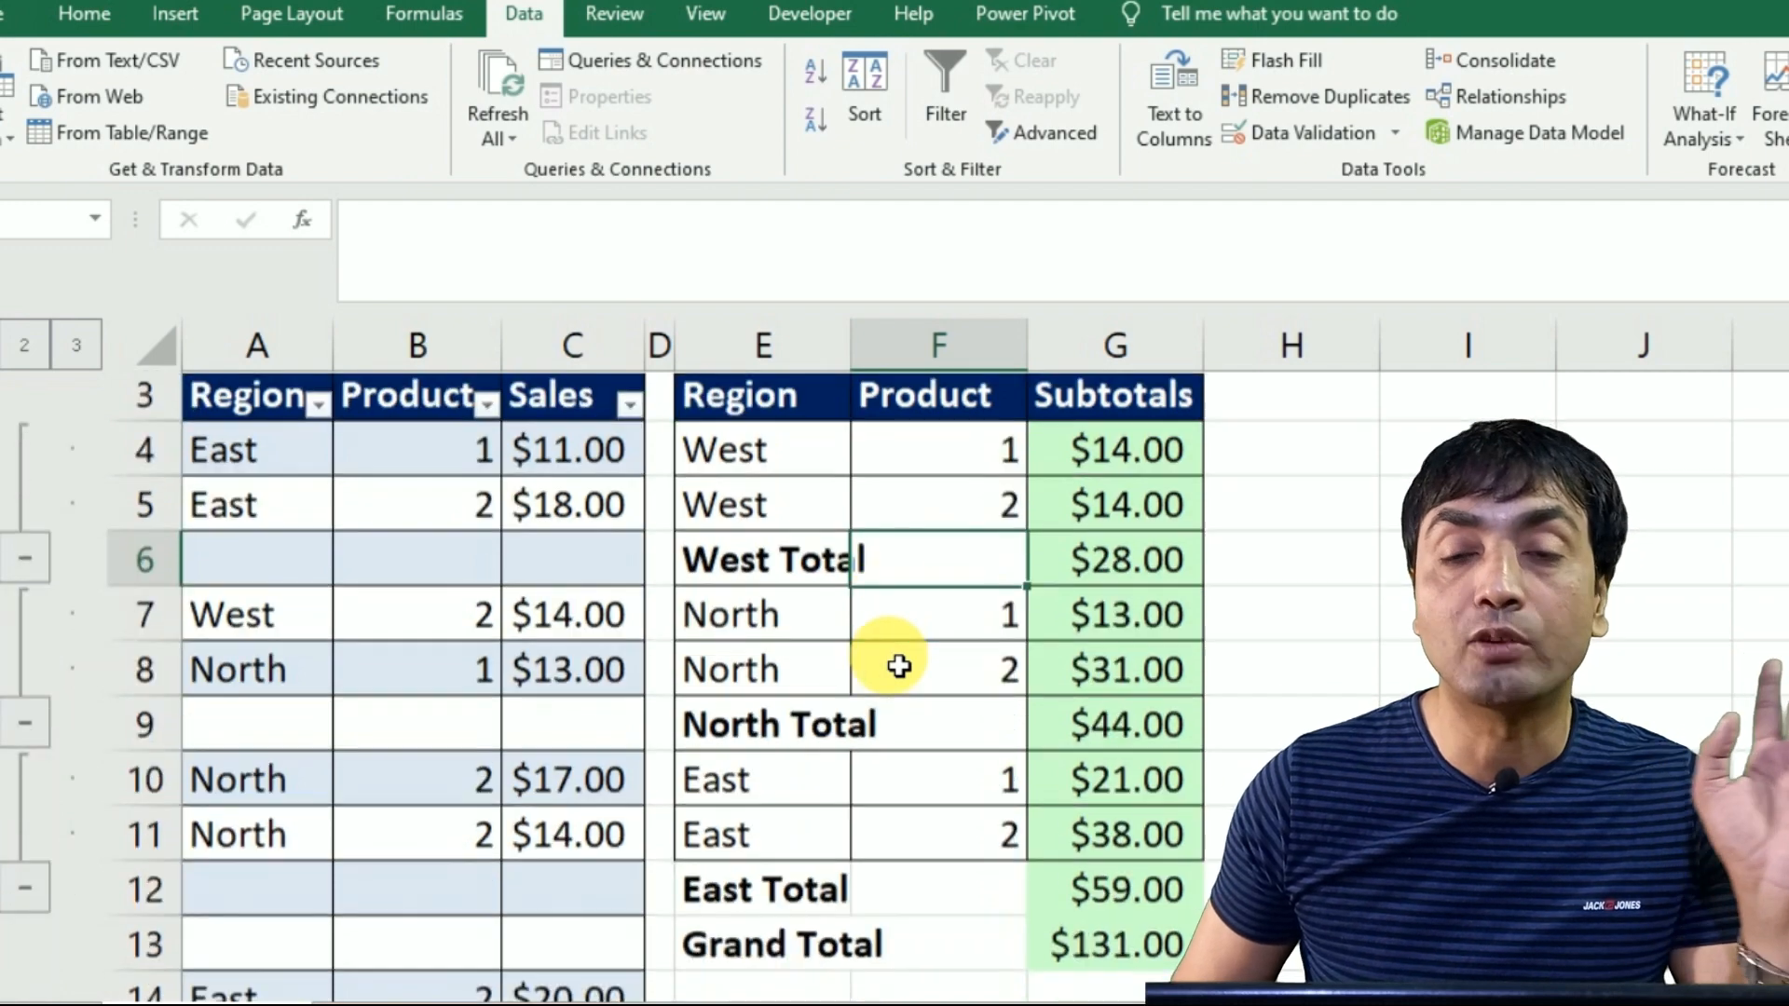
left_click(288, 908)
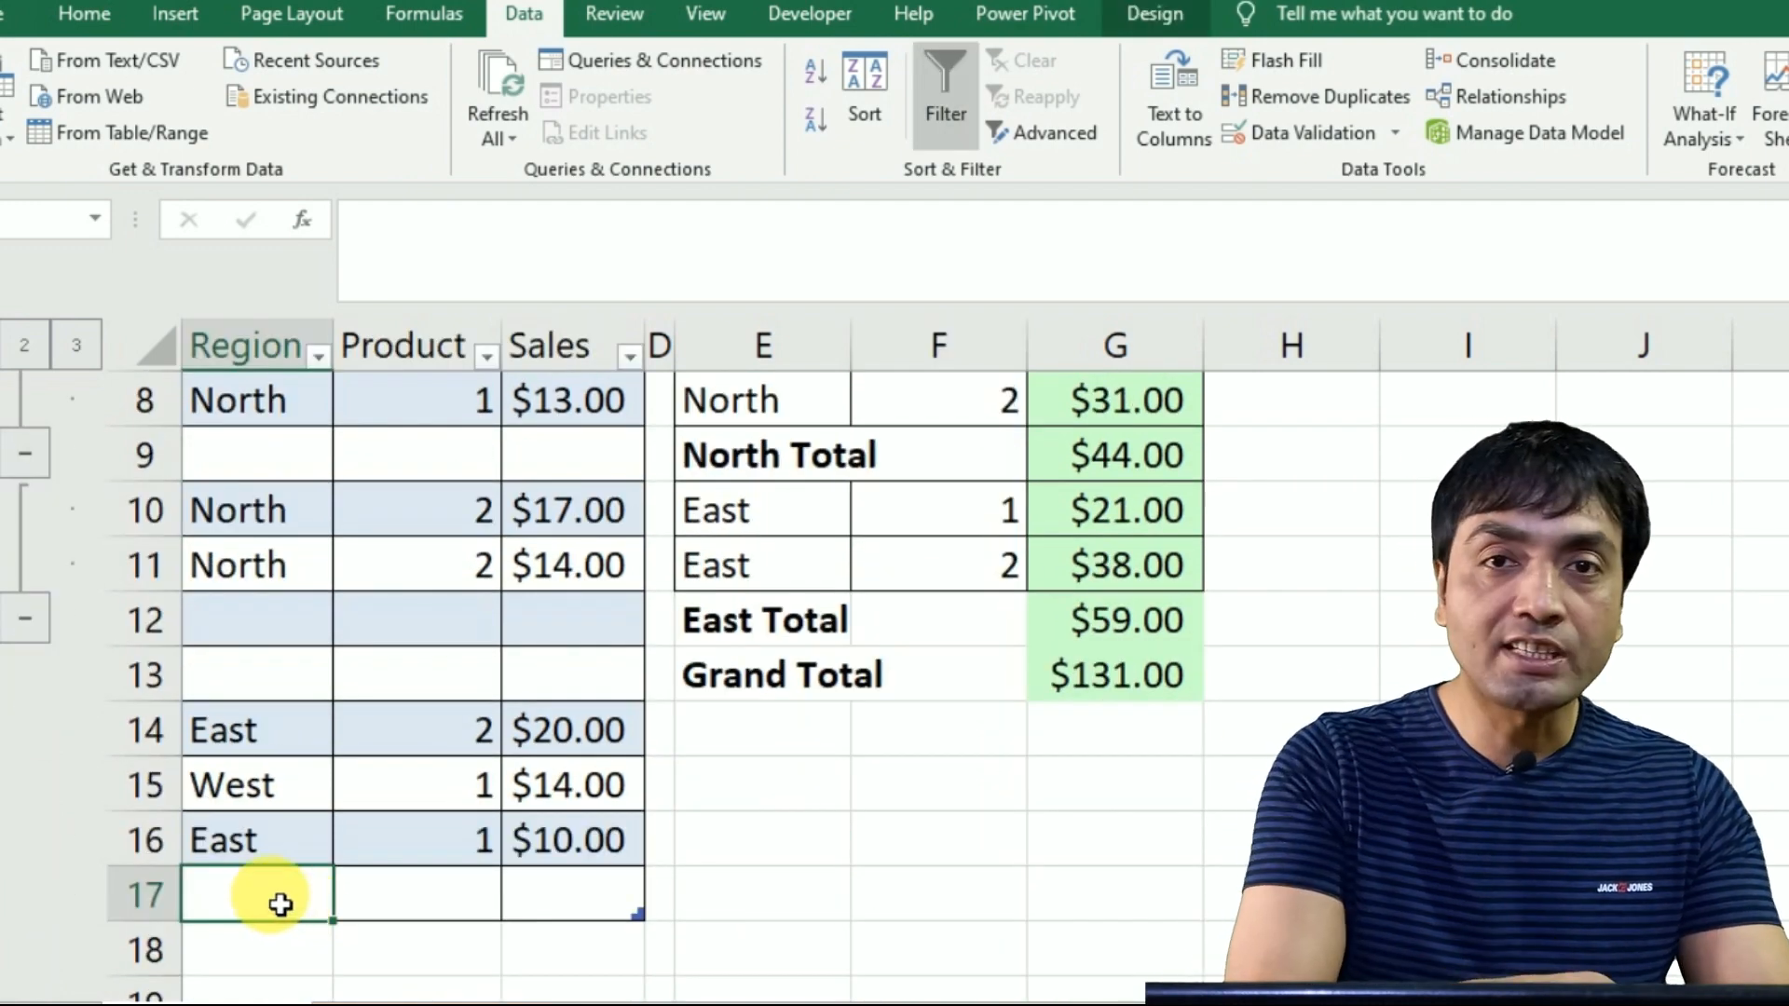
type("East")
key("Tab")
type("1")
key("Tab")
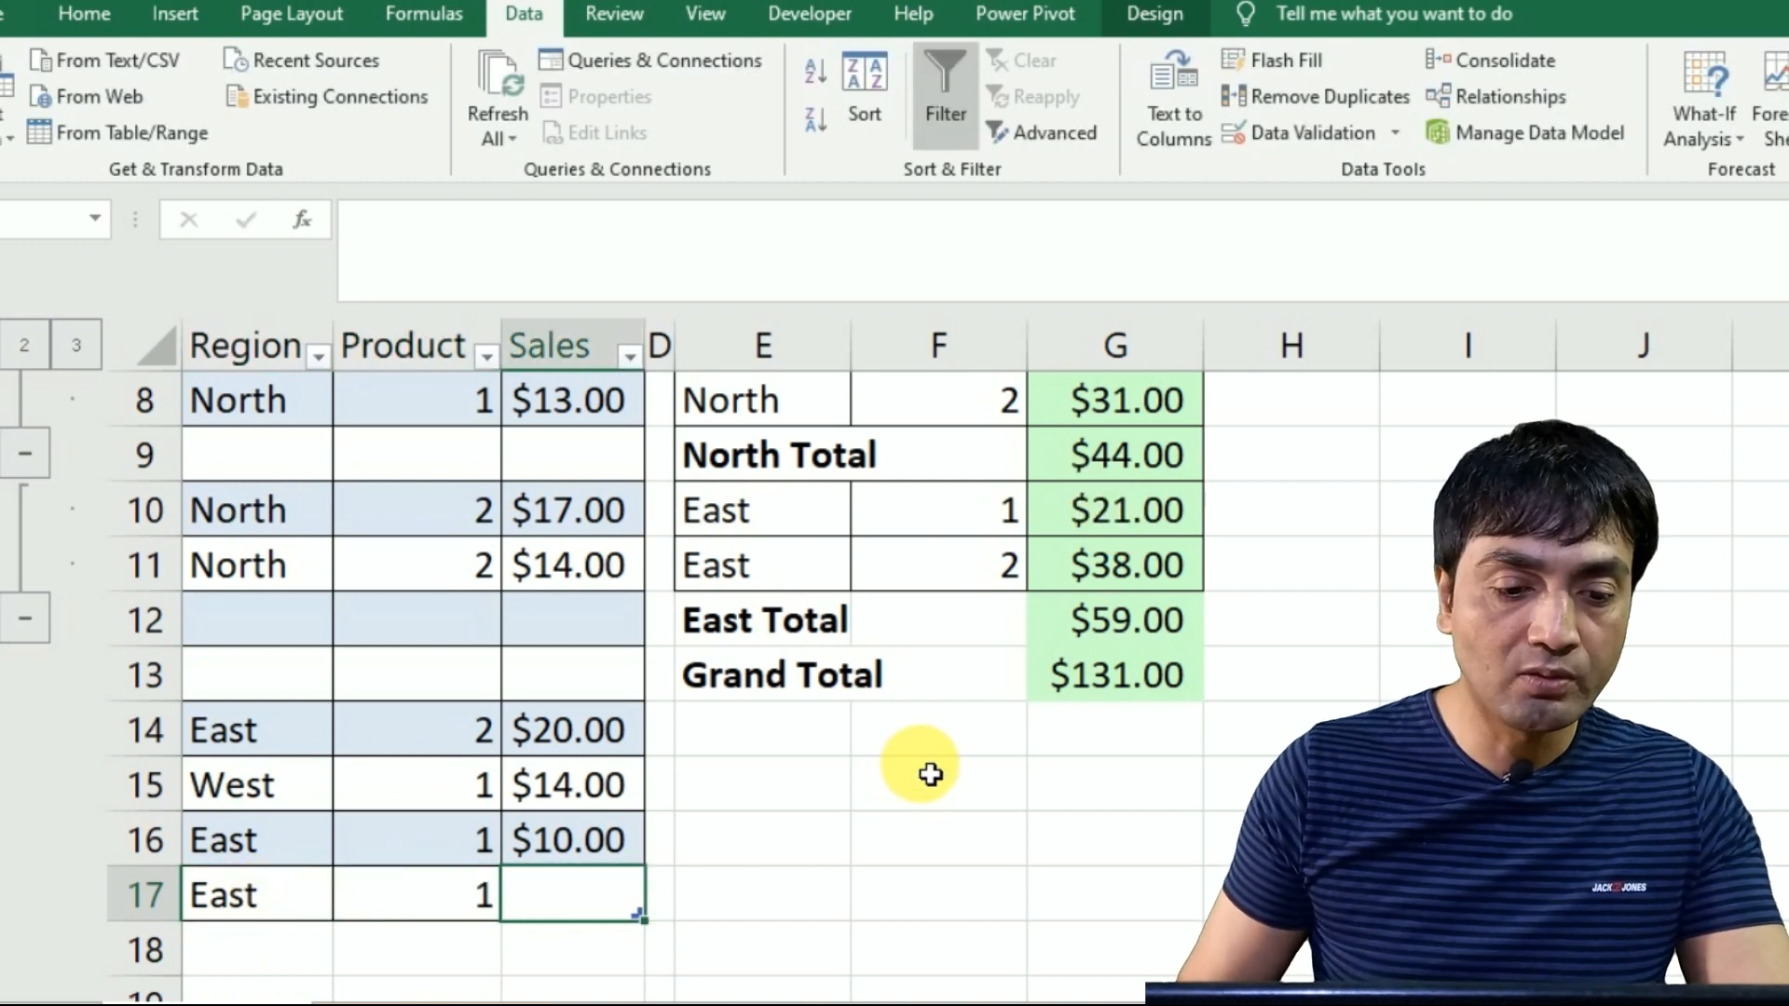
type("10")
key("Return")
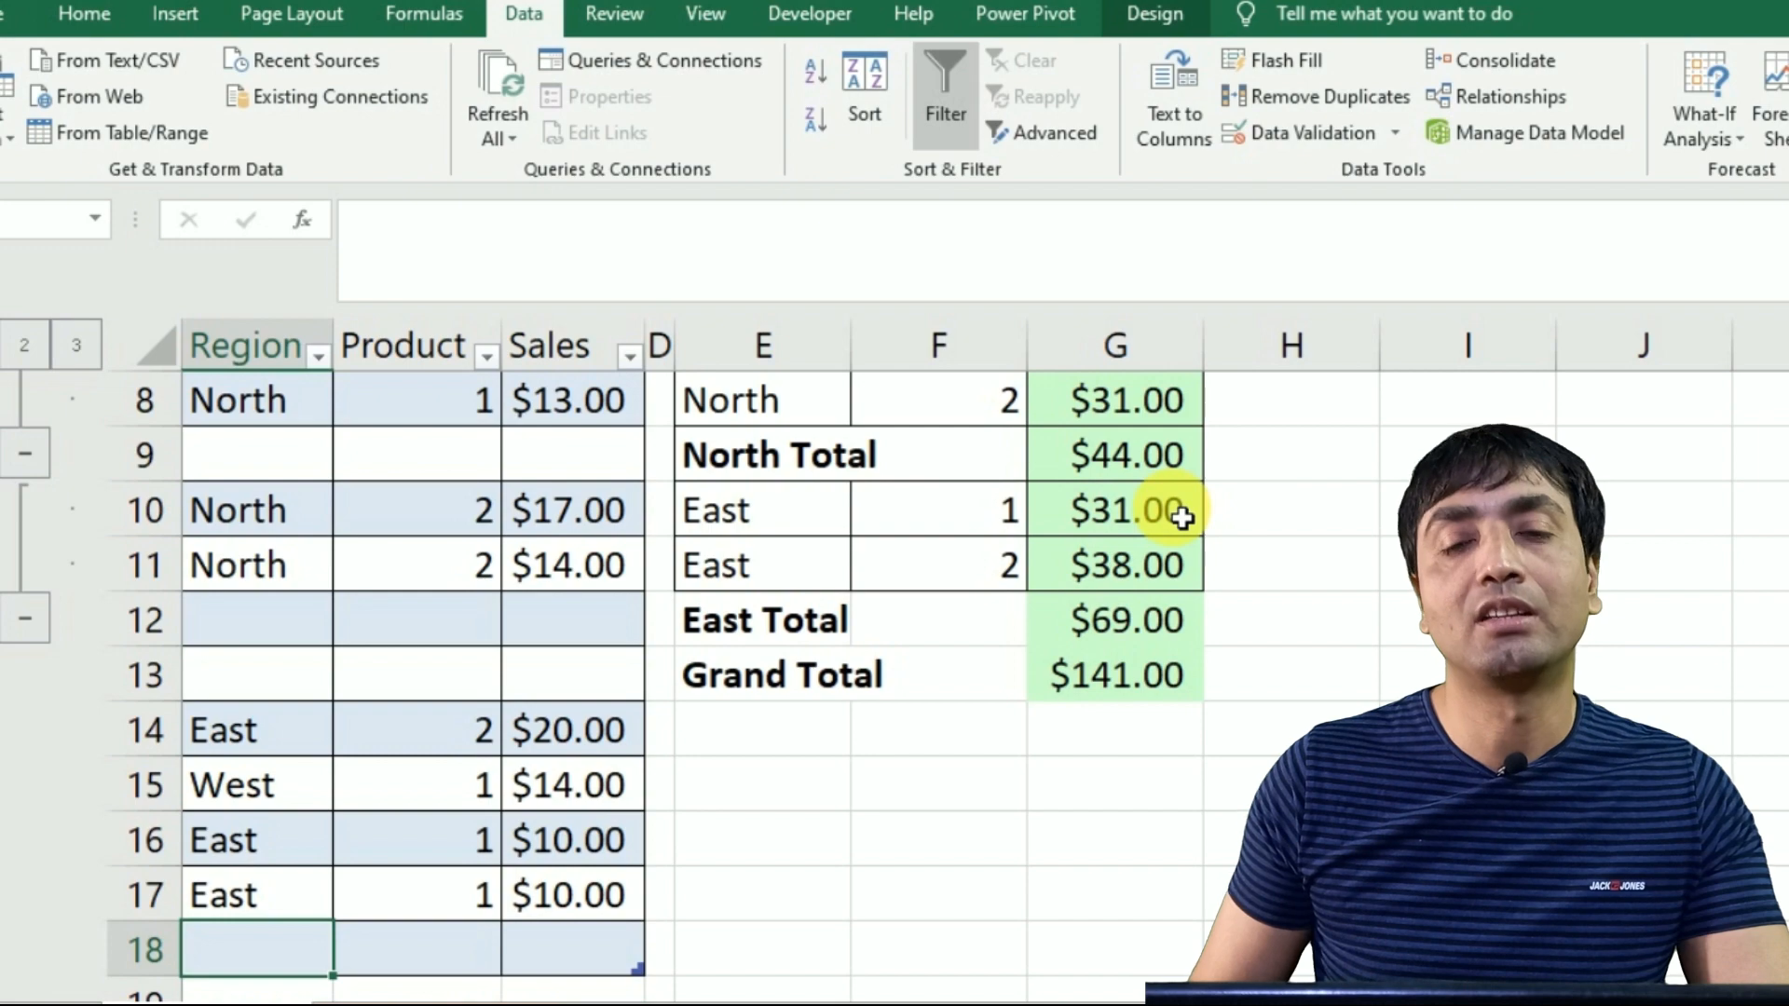
scroll(1074, 524, "up", 2)
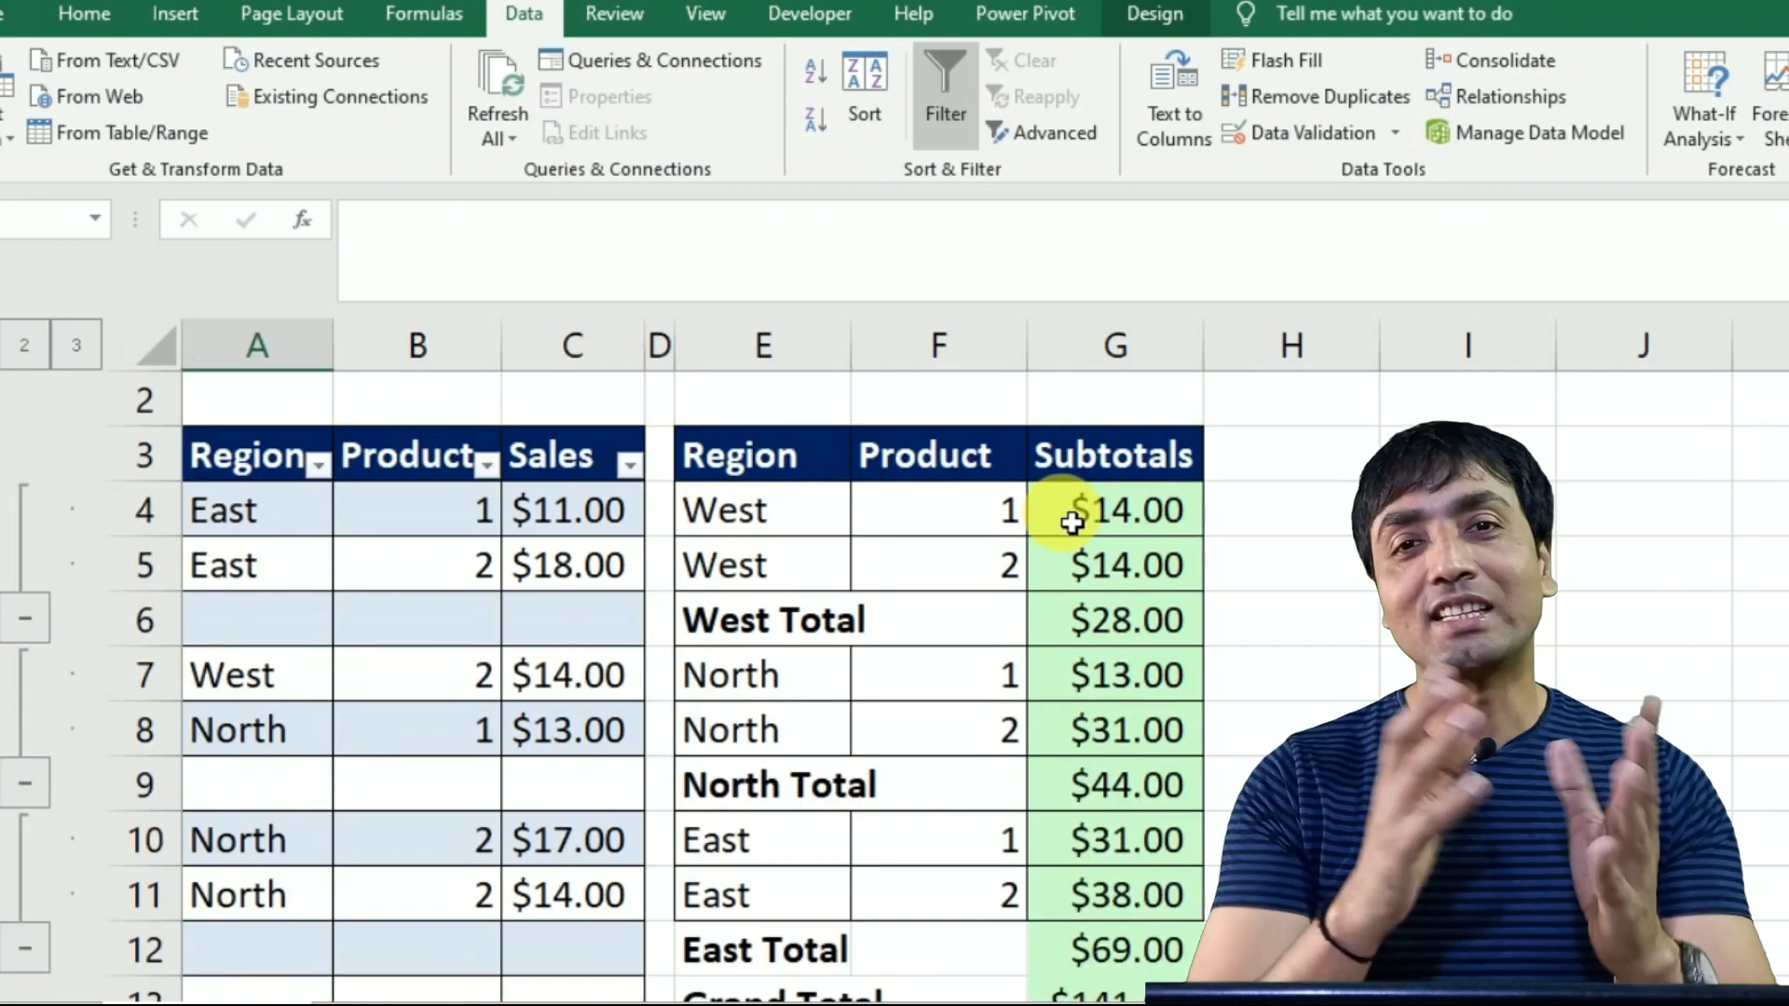